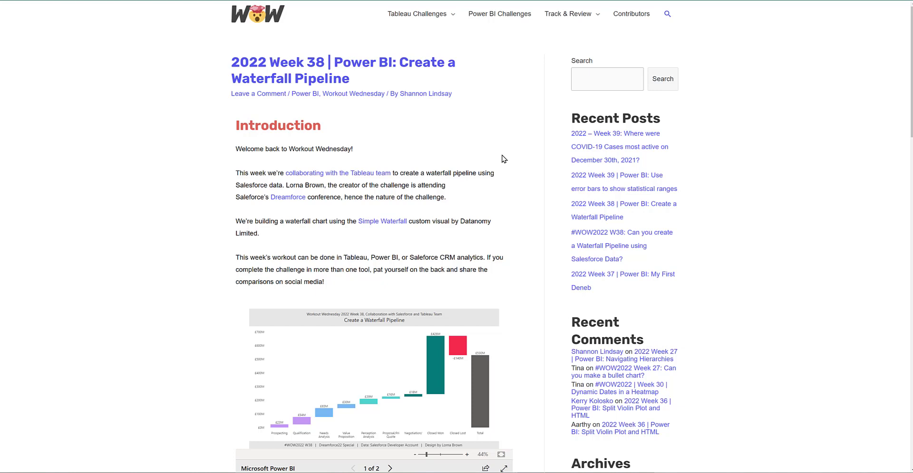
View the embedded waterfall pipeline report in full screen and compare its Simple Waterfall and Default Waterfall pages
scroll(503, 157, down, 1)
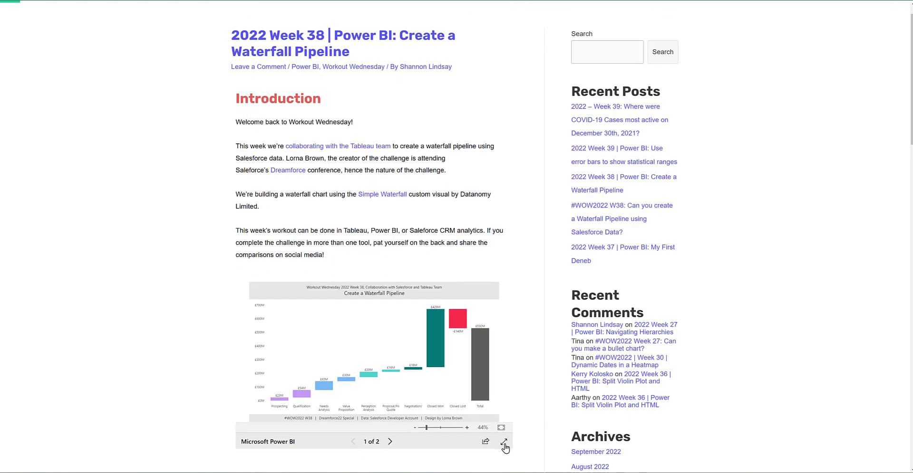
click(503, 416)
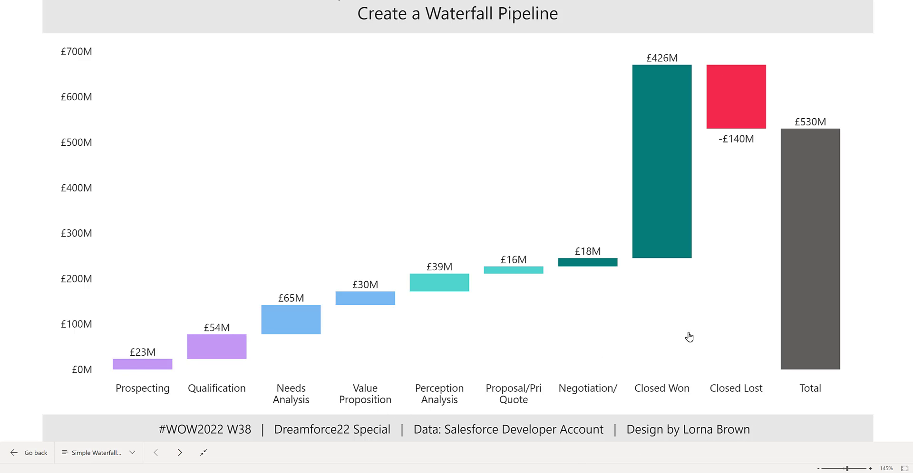
click(181, 454)
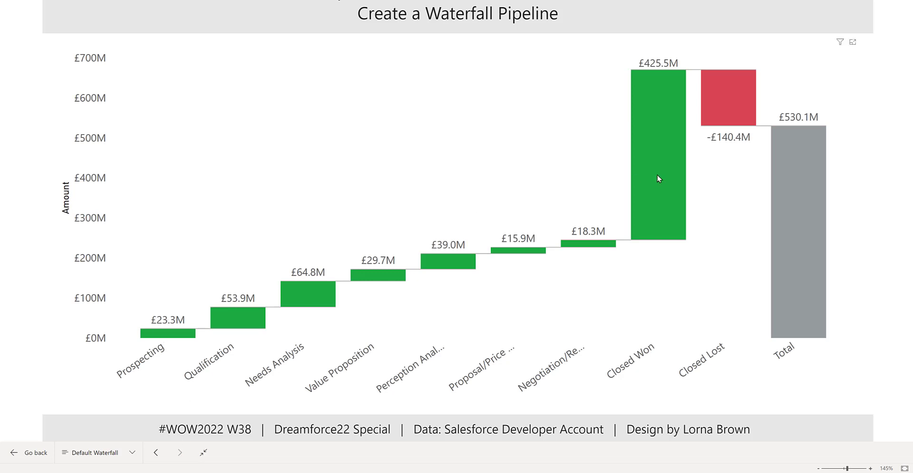
click(155, 453)
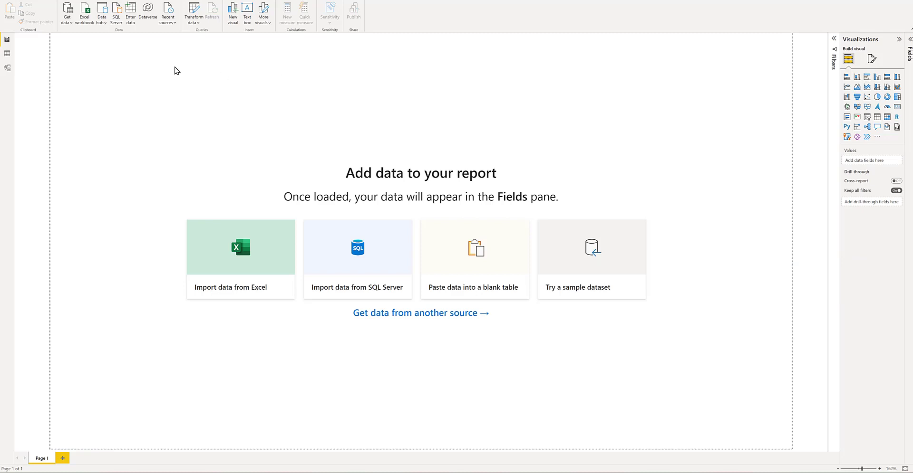
Switch to Power BI Desktop, open the full list of data connectors and search it for "sale"
click(67, 24)
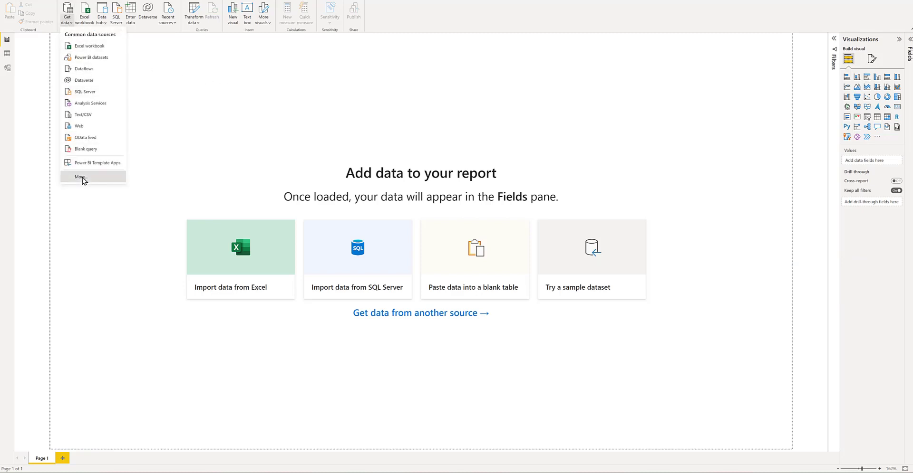
click(81, 177)
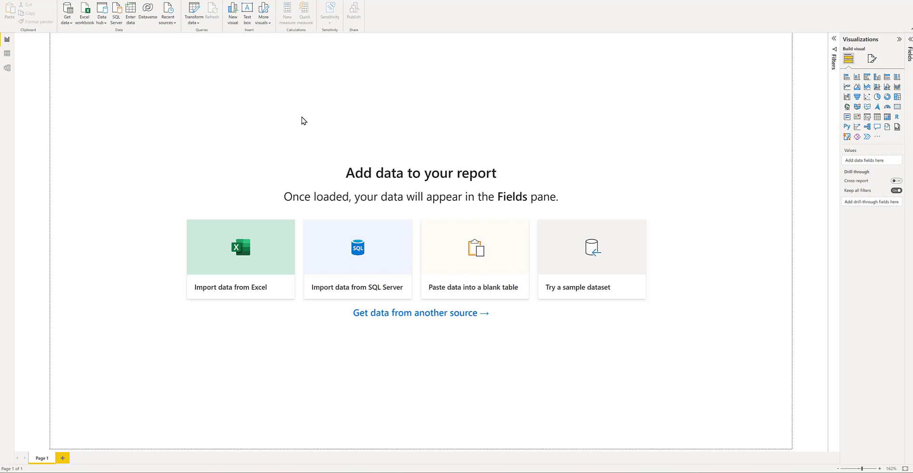
click(421, 313)
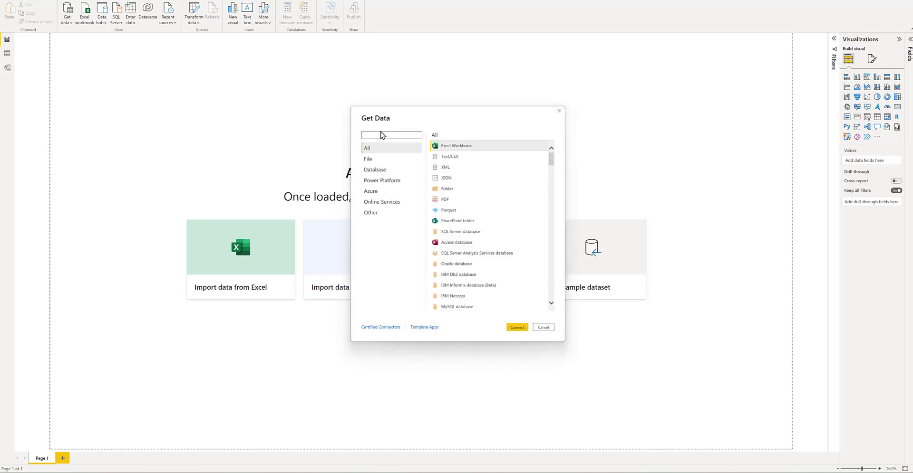
click(381, 134)
text(sale)
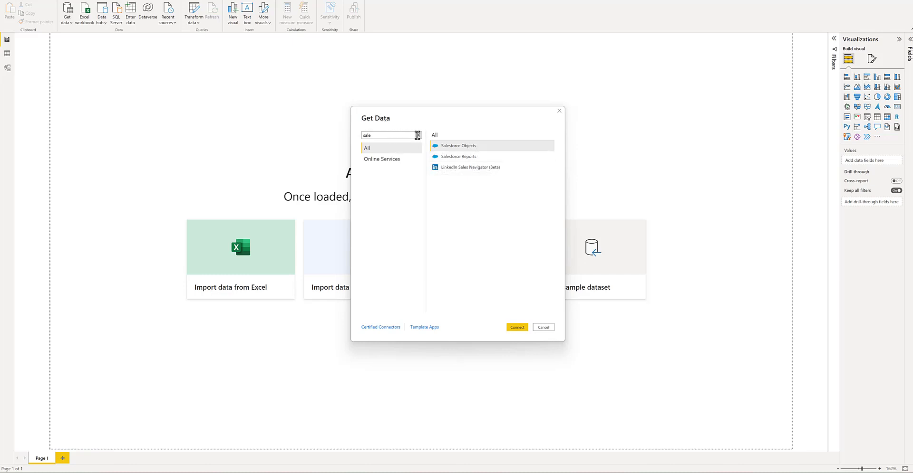
Find the Data.World - Get Dataset (Beta) connector, connect with it and accept the third-party notice without further warnings
click(378, 133)
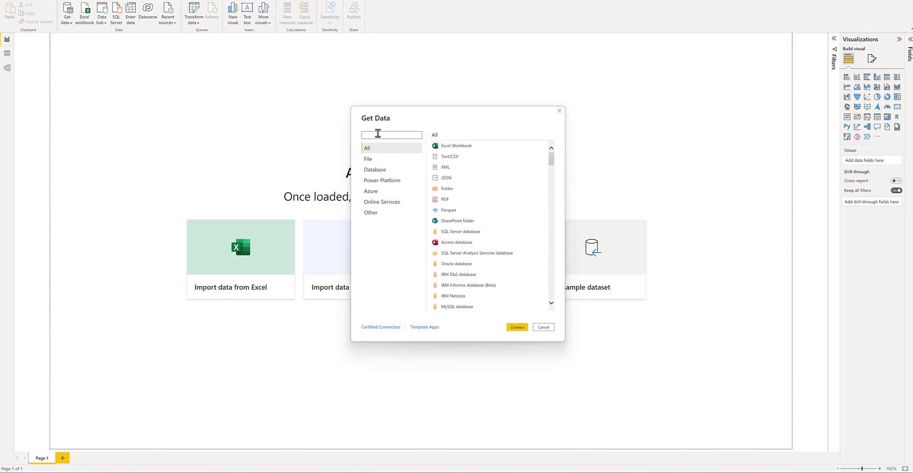
text(data.worl)
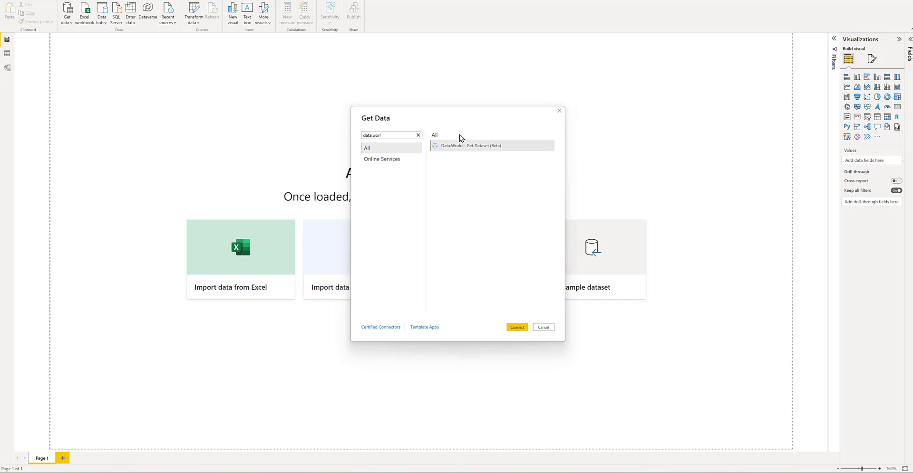
click(493, 148)
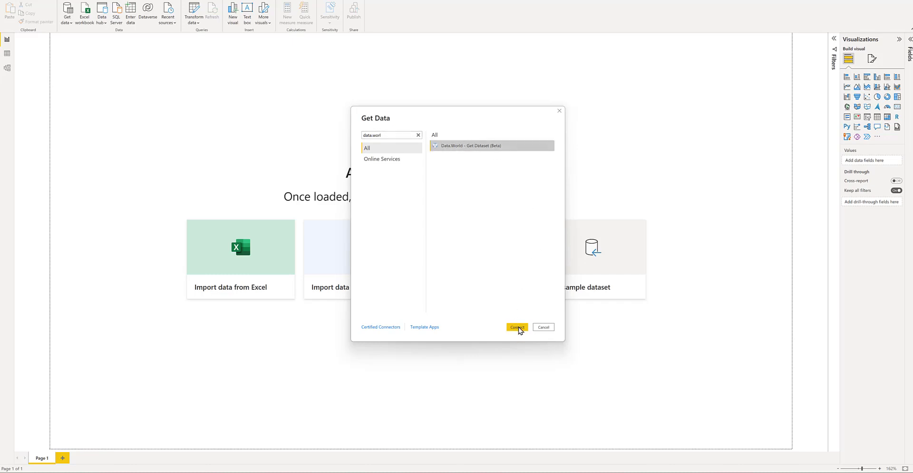
click(518, 328)
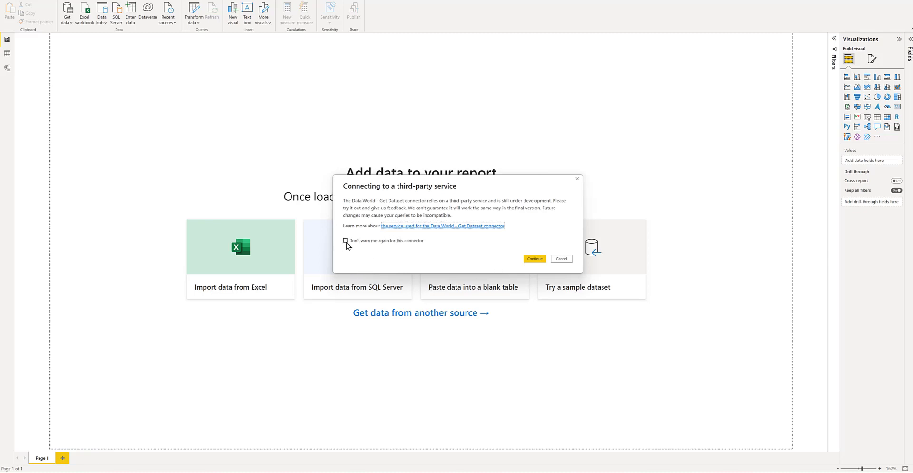
click(346, 241)
click(534, 260)
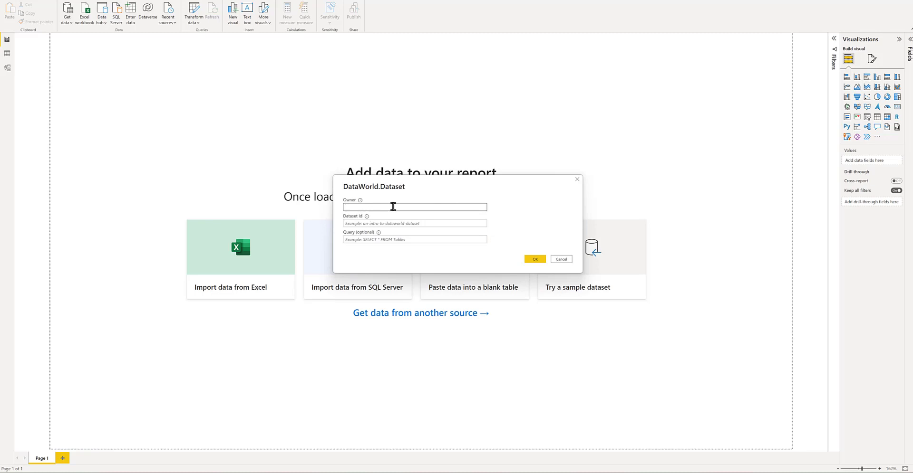
Request the data.world dataset with owner missdataviz and dataset ID wow2022w38, leaving the query empty
click(393, 207)
key(super+v)
click(380, 309)
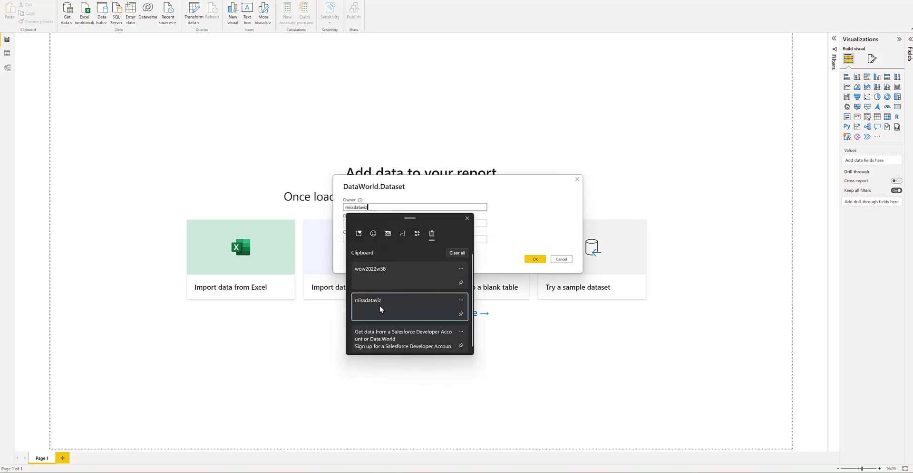
click(366, 222)
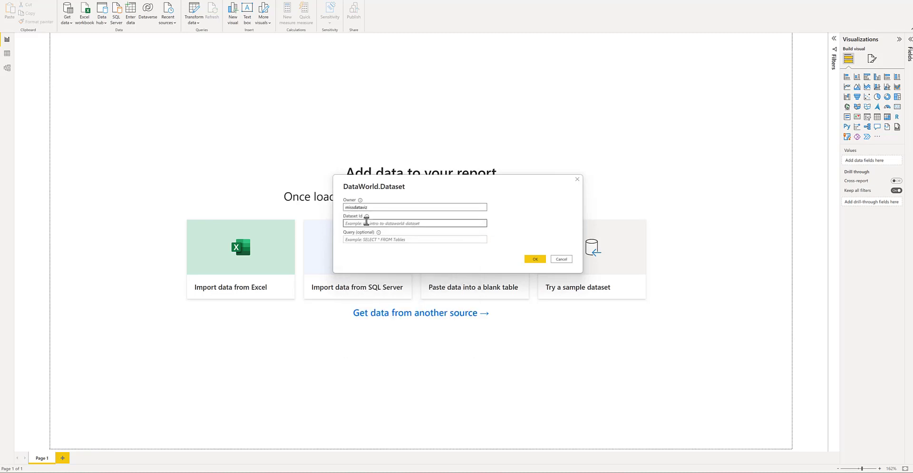
key(super+v)
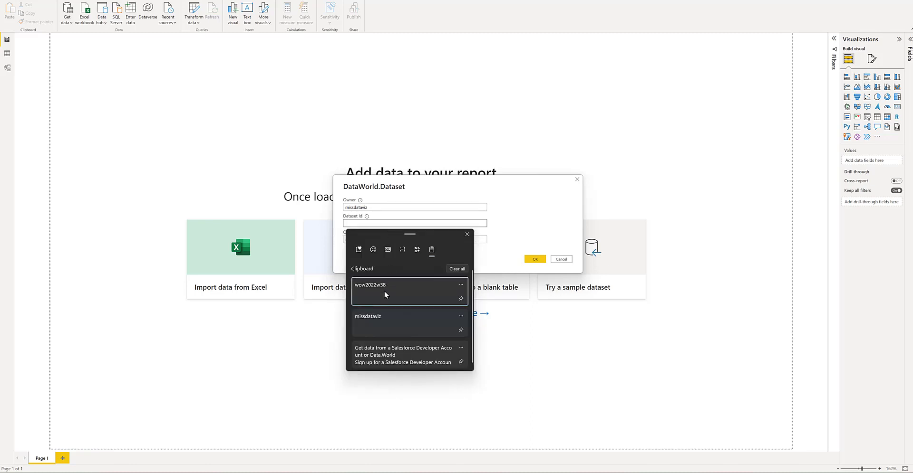
click(385, 294)
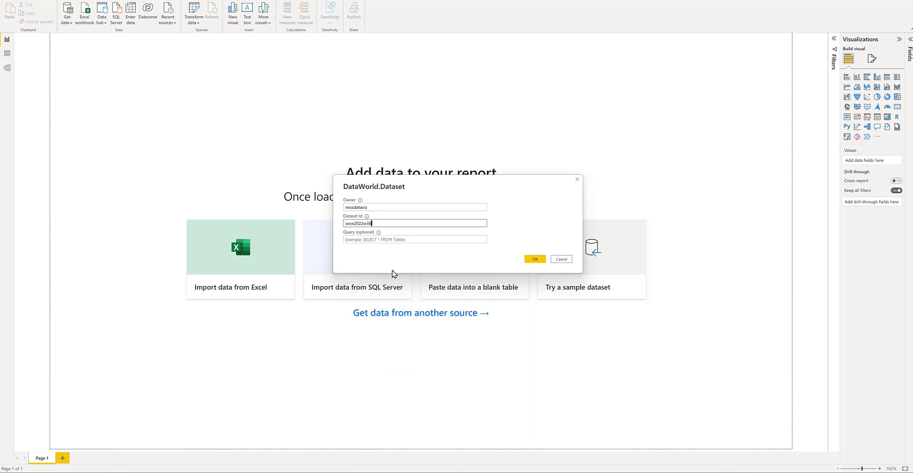
click(534, 260)
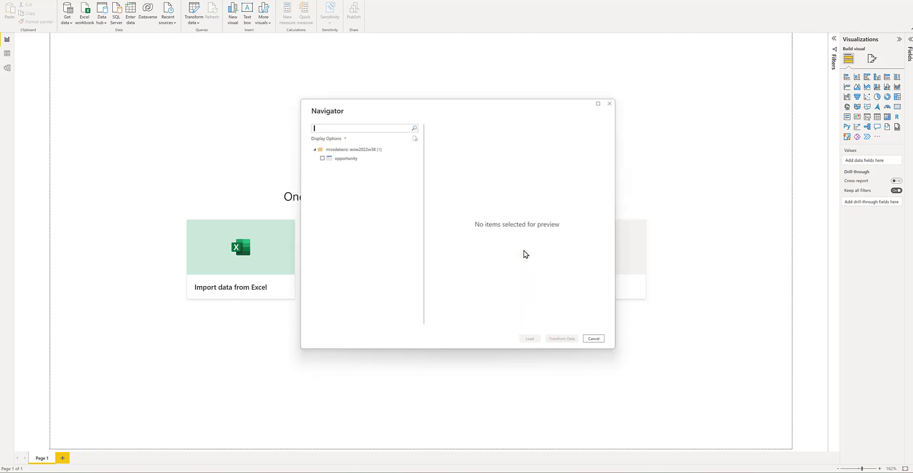
Select the opportunity table for transformation and maximize the Power Query Editor
click(338, 160)
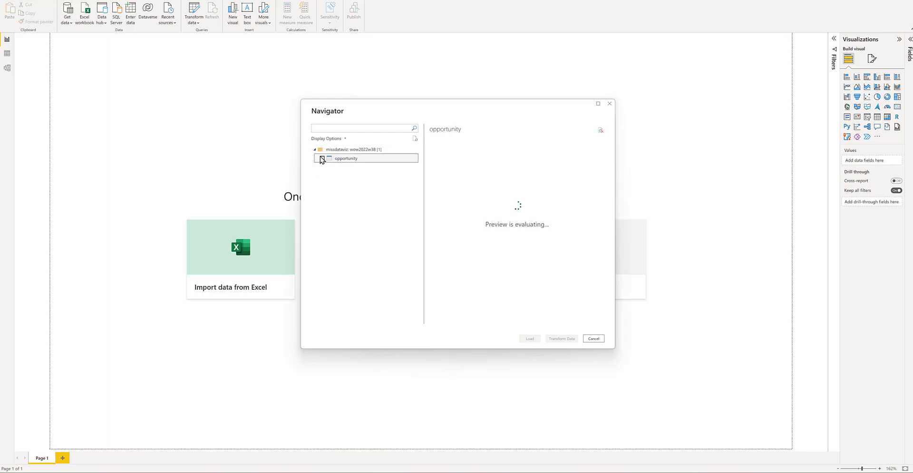
click(322, 158)
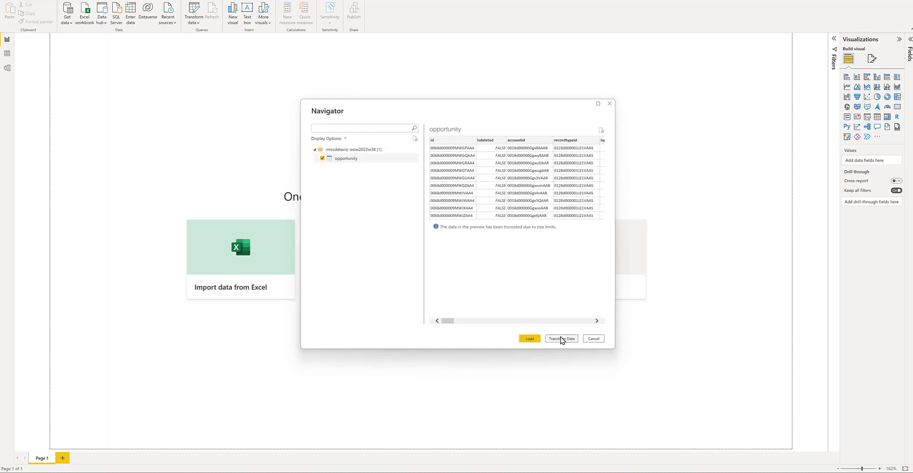
click(561, 339)
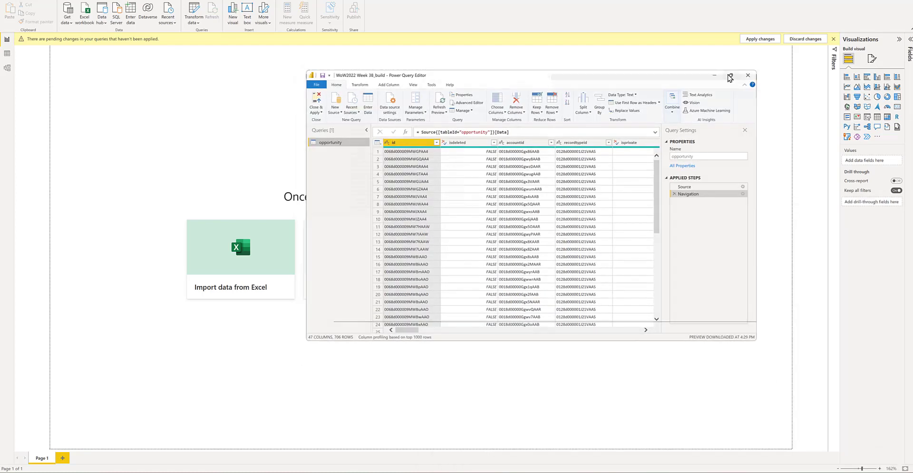
click(731, 75)
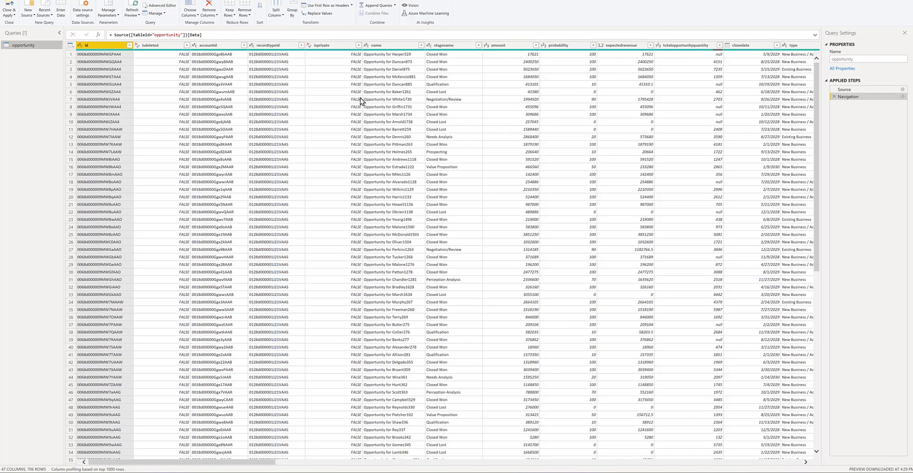
Start choosing which columns to keep in the opportunity query and deselect all of them
click(193, 17)
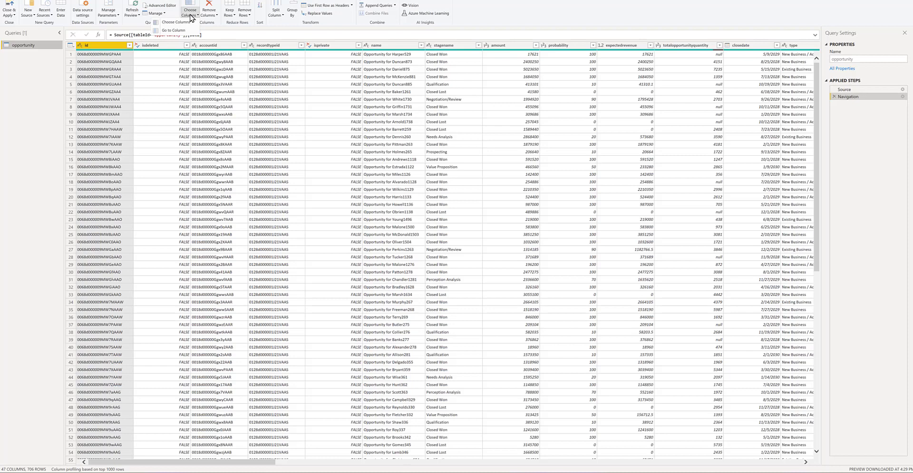
click(185, 24)
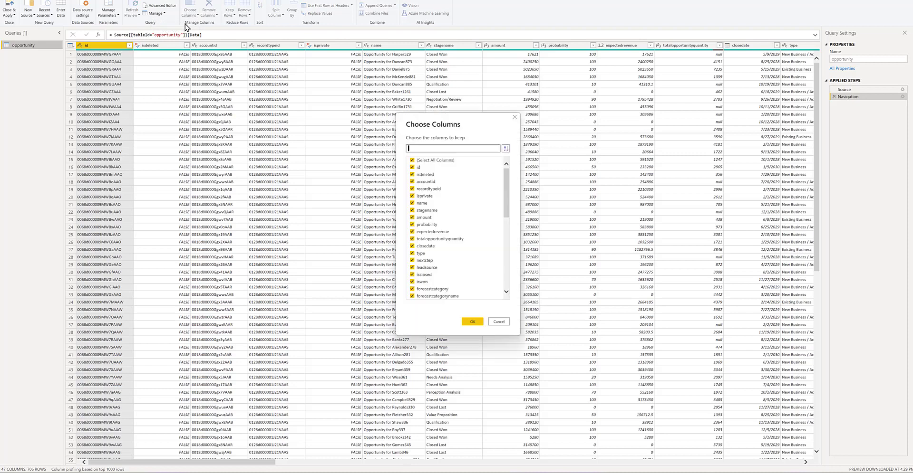
click(423, 162)
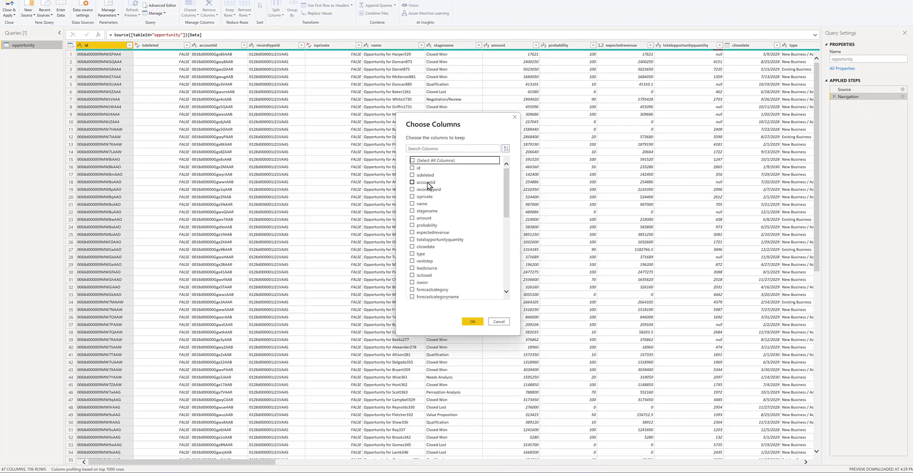
scroll(424, 219, down, 1)
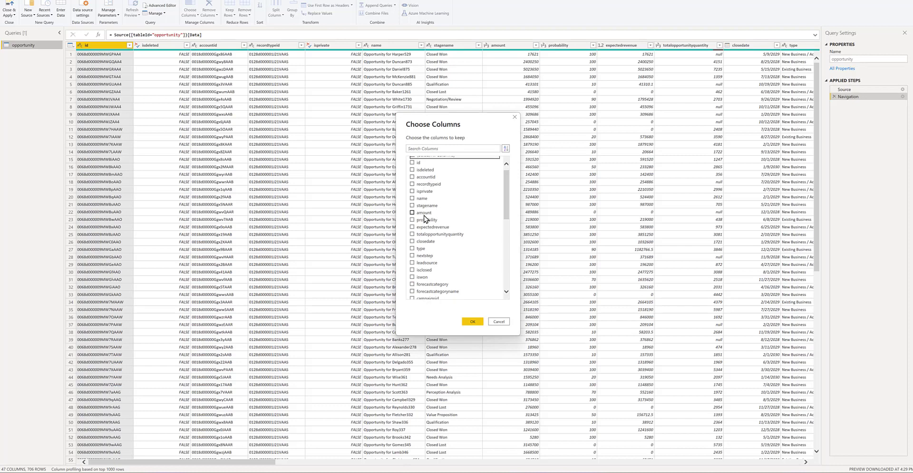
scroll(424, 219, up, 1)
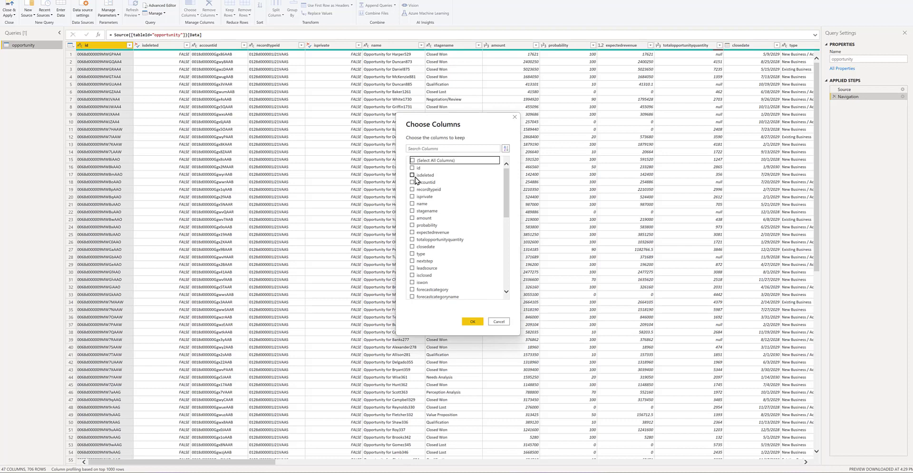
Mark the stagename, name, type and closedate columns to be kept in the opportunity query
click(413, 211)
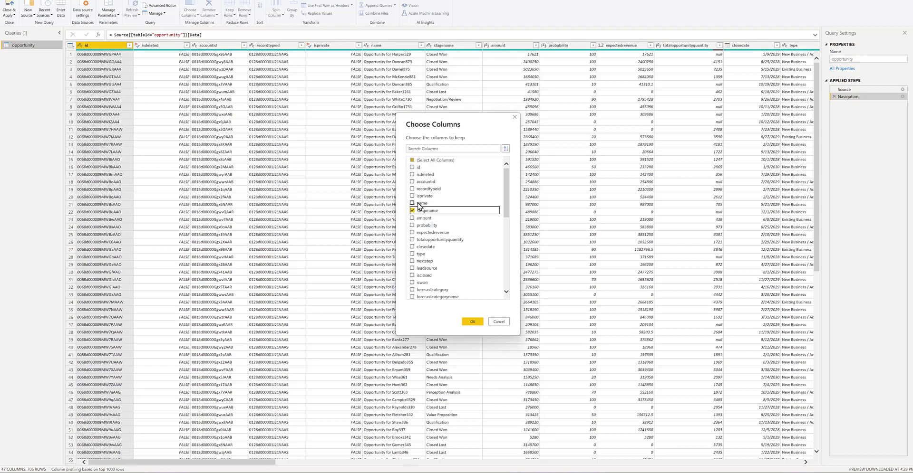
click(418, 205)
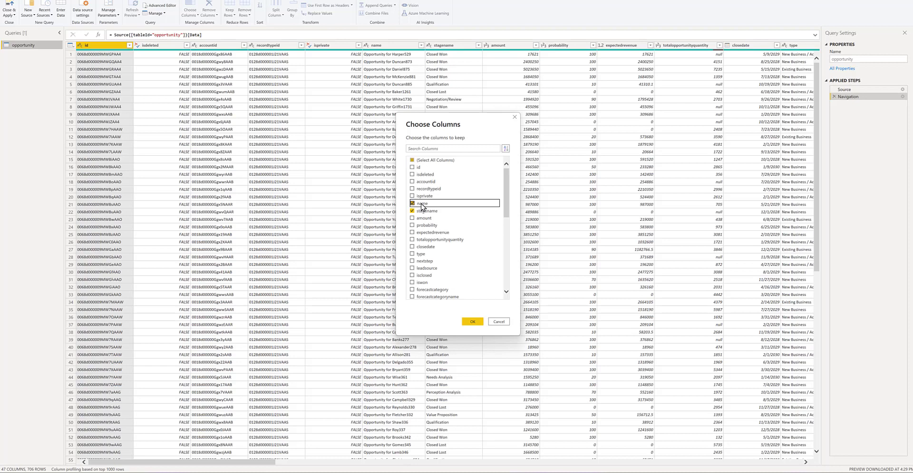
scroll(422, 207, down, 1)
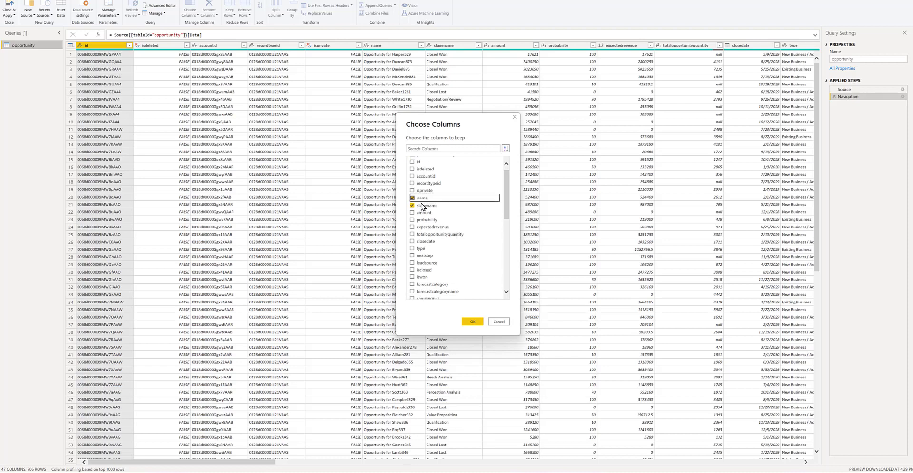
click(412, 248)
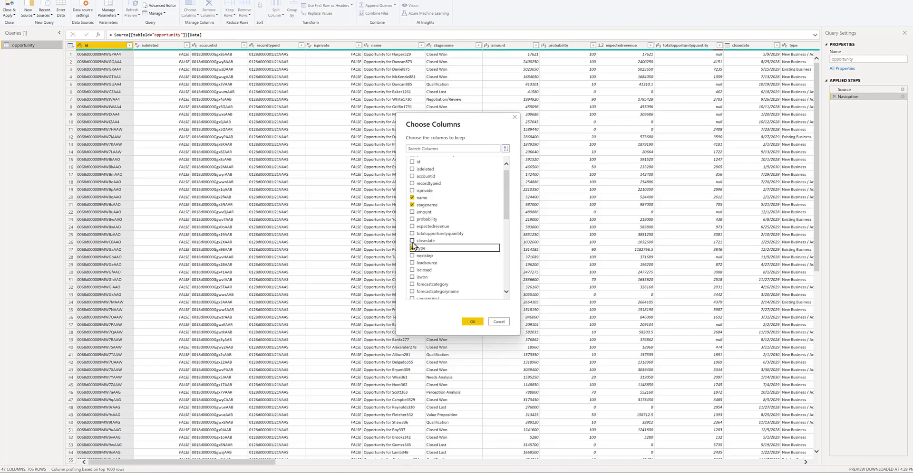
click(413, 241)
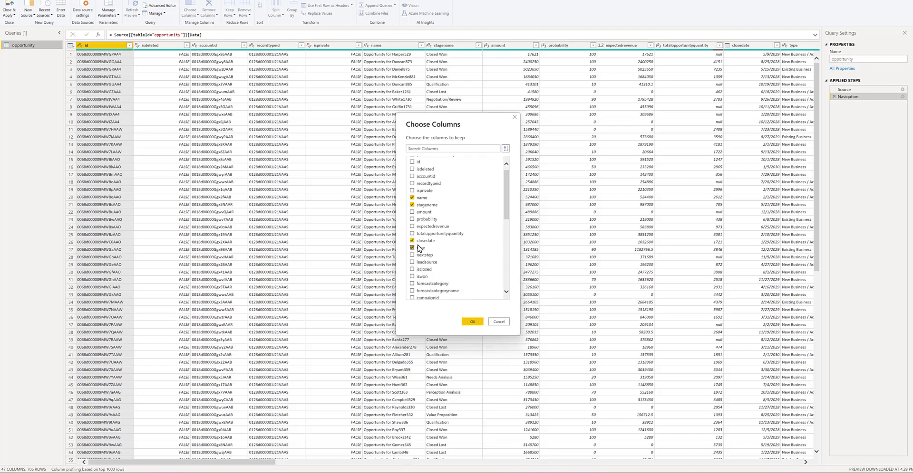
Add createddate, opportunity_source_c and amount to the columns to keep, and apply the column selection
scroll(428, 246, up, 1)
scroll(429, 247, down, 3)
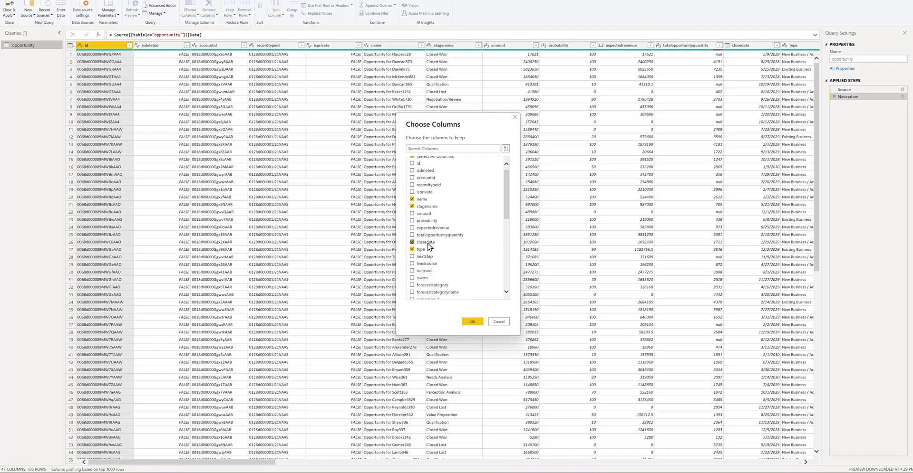
click(425, 258)
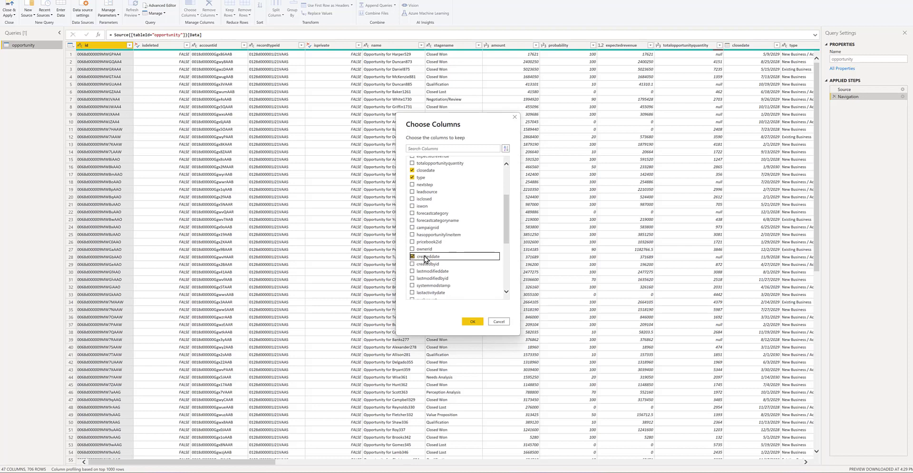
scroll(425, 258, down, 3)
scroll(424, 258, down, 2)
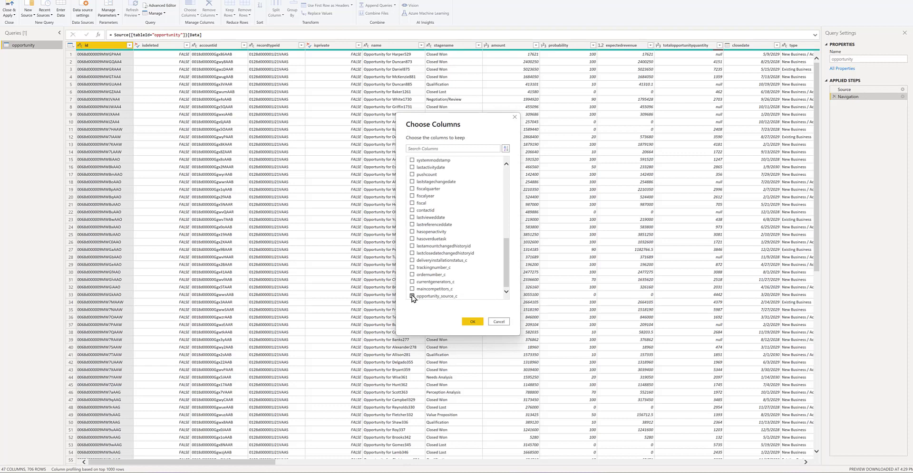
scroll(418, 281, up, 1)
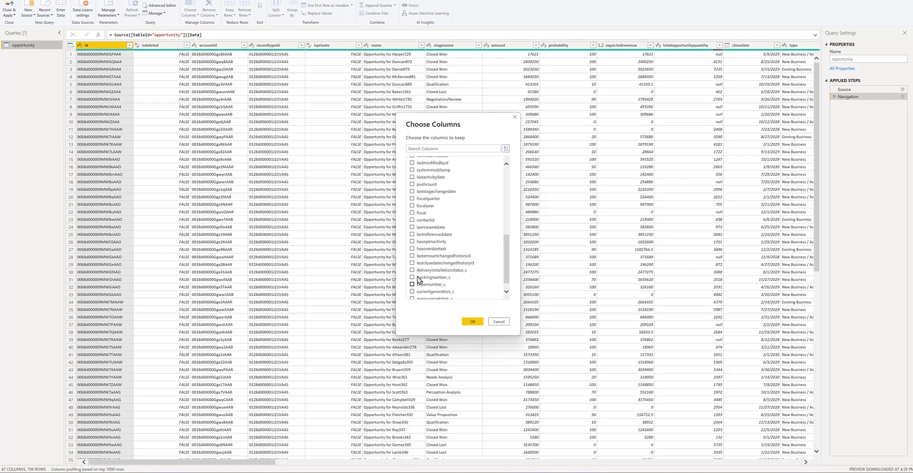
scroll(418, 279, up, 3)
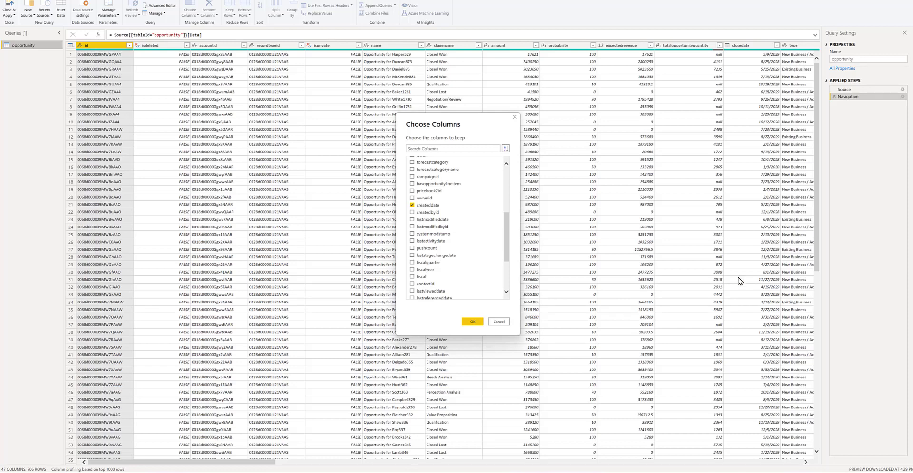
scroll(478, 257, up, 1)
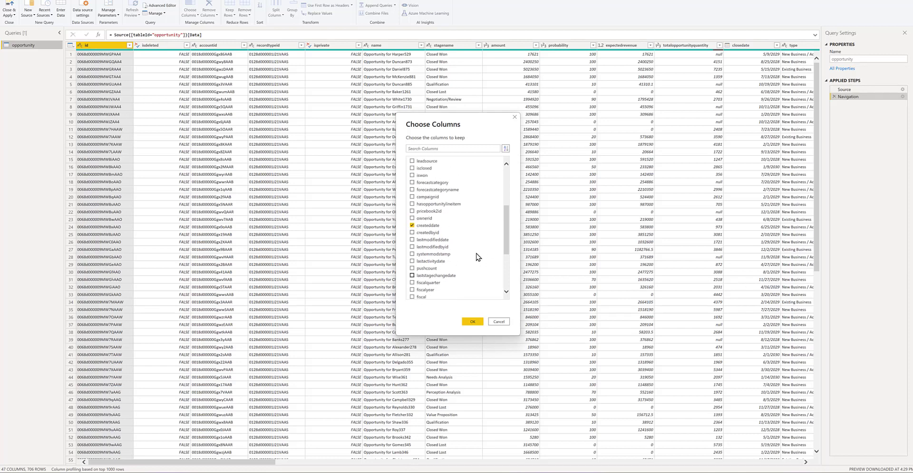
scroll(477, 256, up, 5)
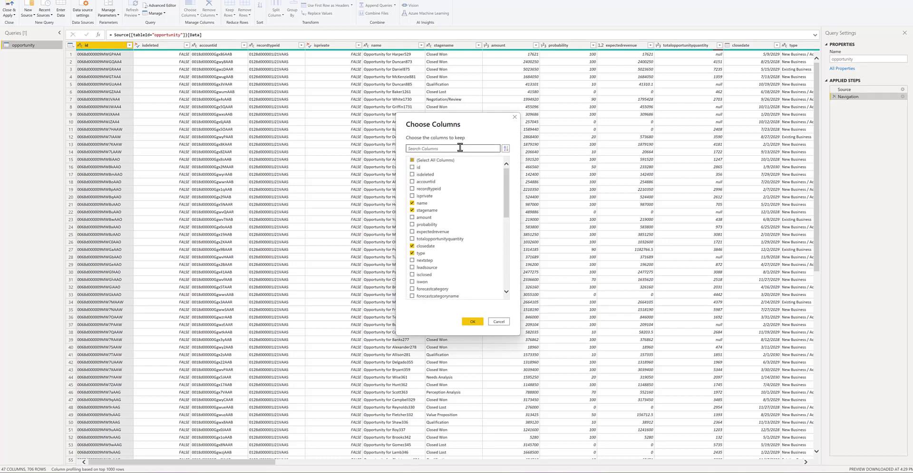
click(425, 218)
click(472, 322)
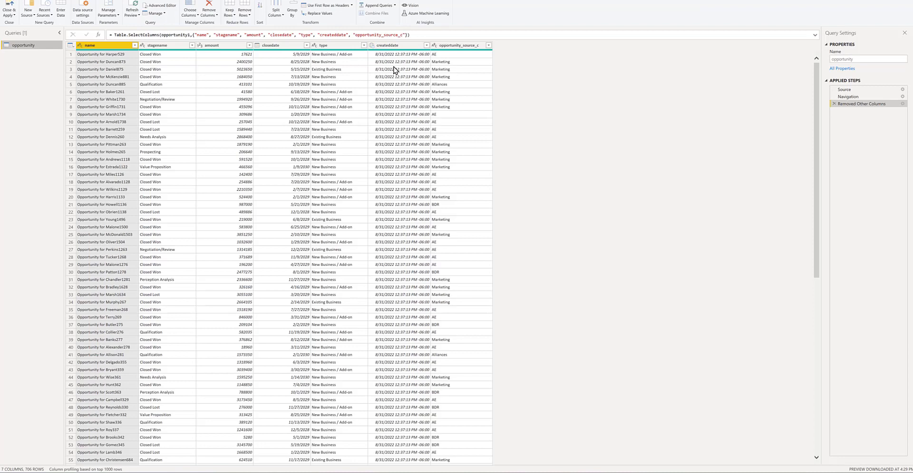
Change the data type of the createddate column to Date
click(372, 45)
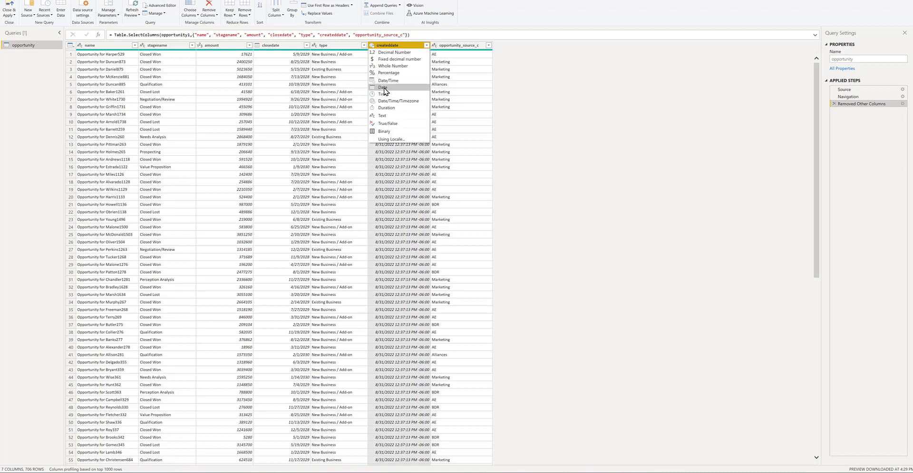
click(383, 89)
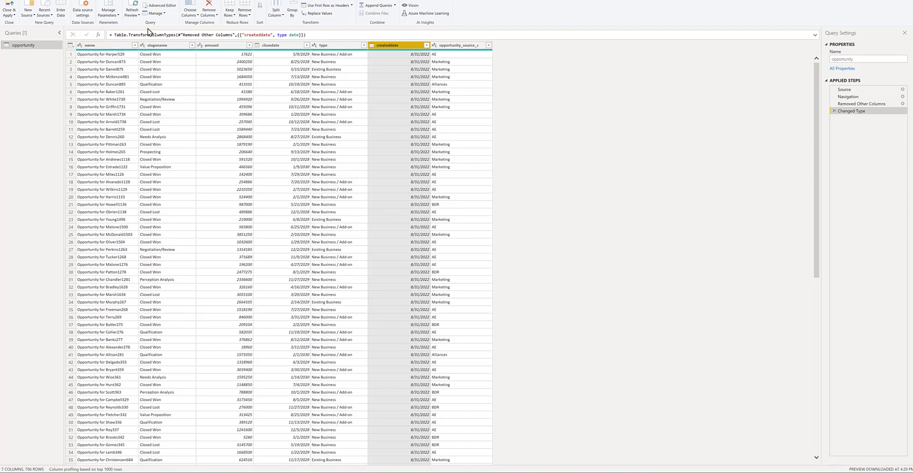
Set up a custom column named Amount2 with the formula if [stagename] = "Closed Lost" then ([amount]*-1) else [amount]
click(223, 46)
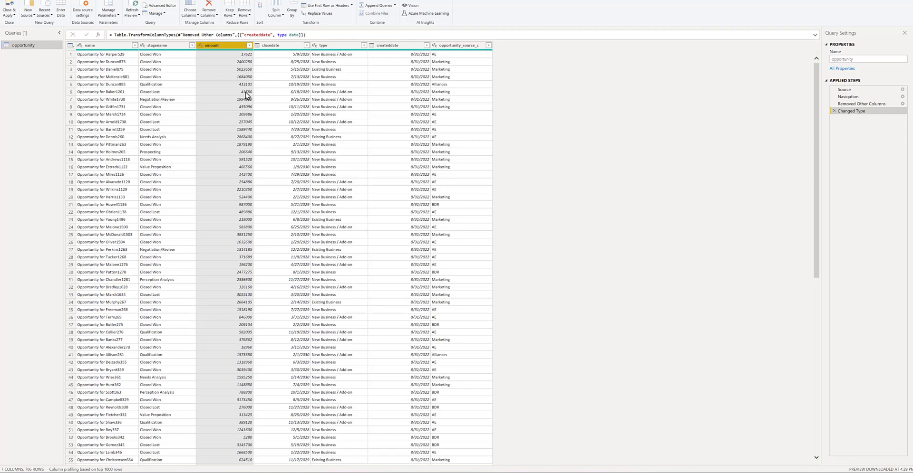
click(74, 0)
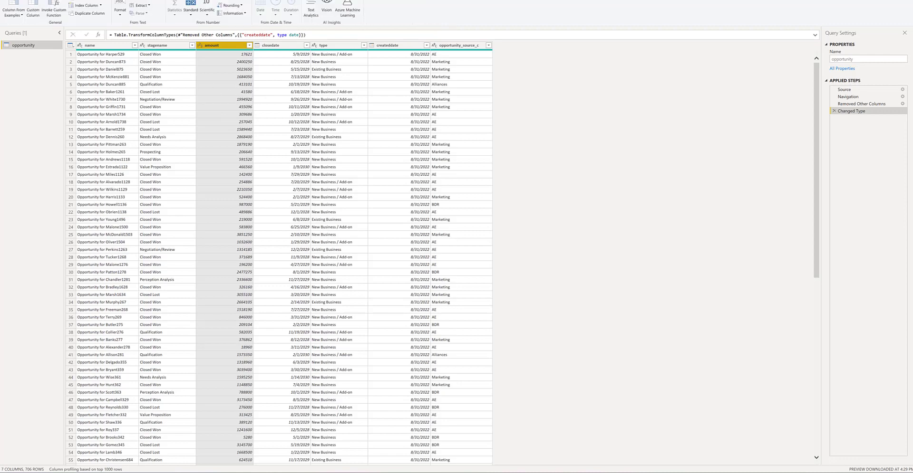
click(29, 13)
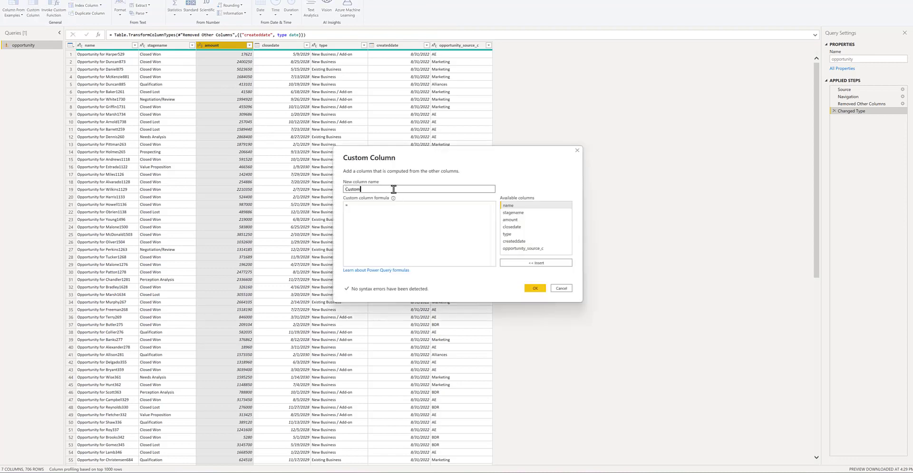
text(Actual Amou)
key(ctrl+a)
text(Am)
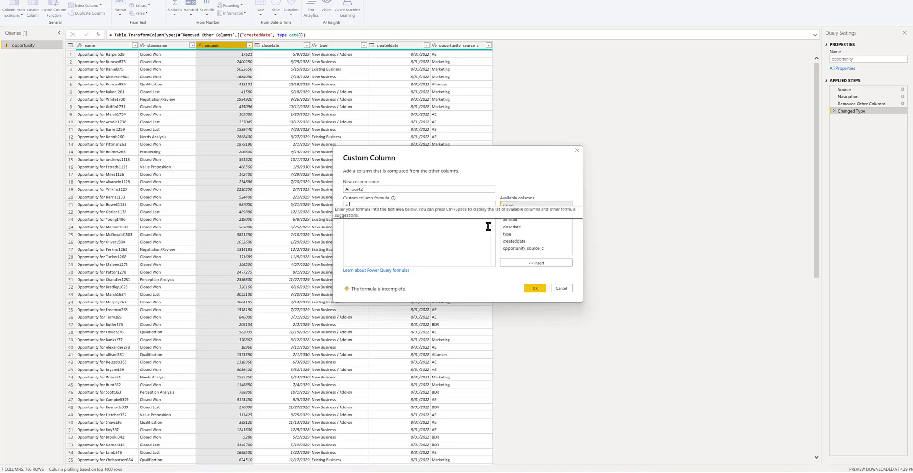
text(if [stagename] = "Closed Lost" then ([amount]*-1) else [amount])
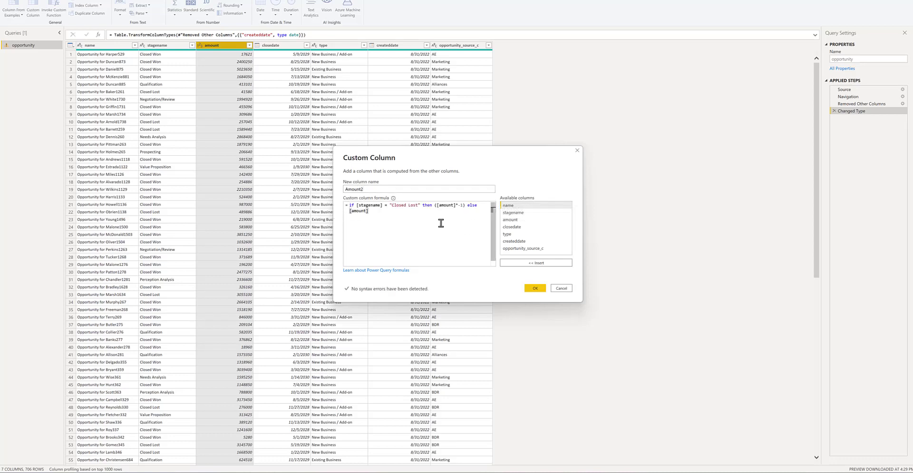
Examine the Closed Lost condition and the negated amount expression in the custom column formula
scroll(441, 223, up, 2)
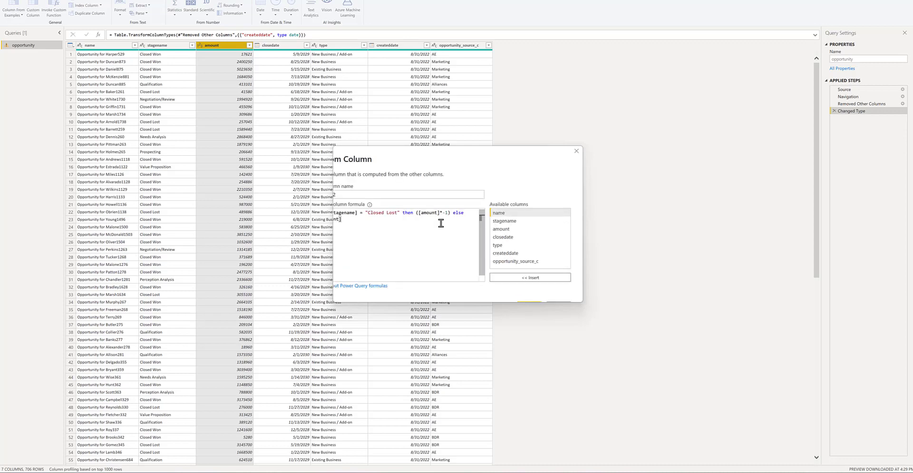
drag(400, 225, 341, 217)
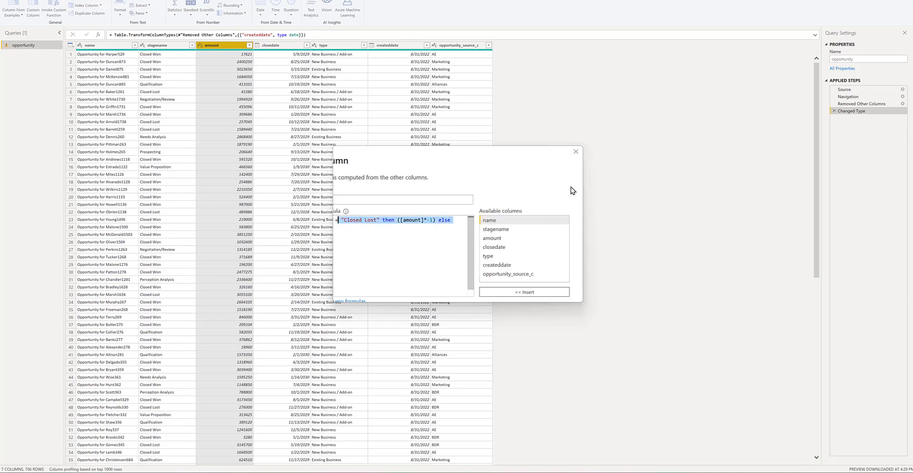
scroll(558, 190, down, 2)
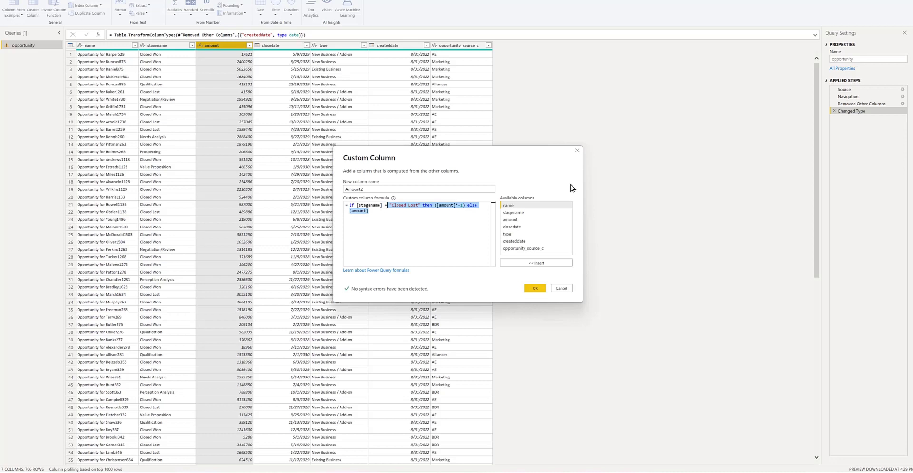
click(397, 214)
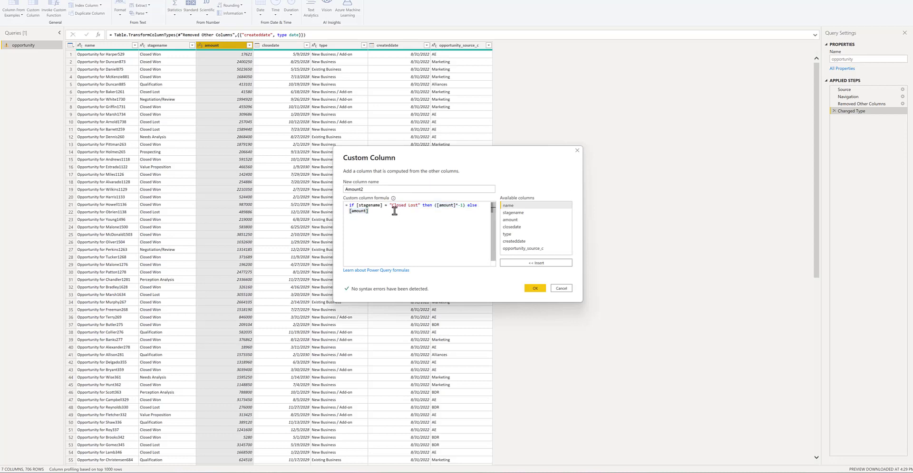
drag(389, 205, 423, 204)
click(449, 213)
drag(437, 206, 465, 207)
click(374, 212)
Create the Amount2 custom column and inspect the Closed Lost record in row 6
click(534, 289)
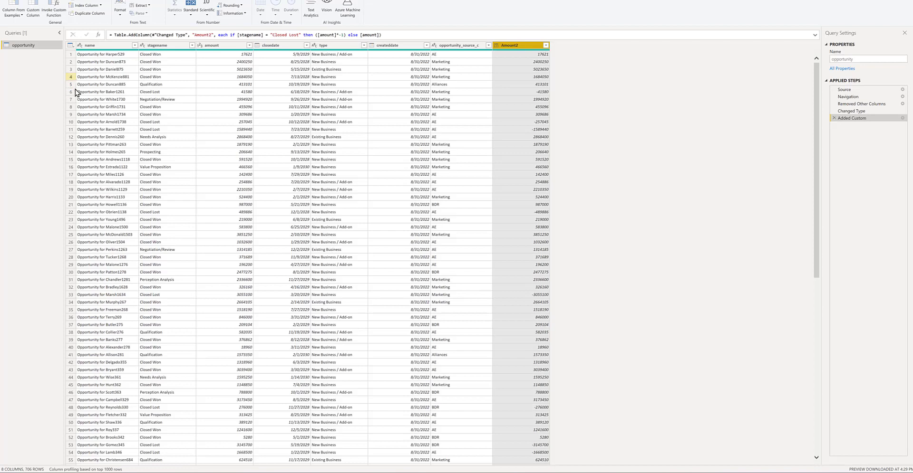
click(75, 93)
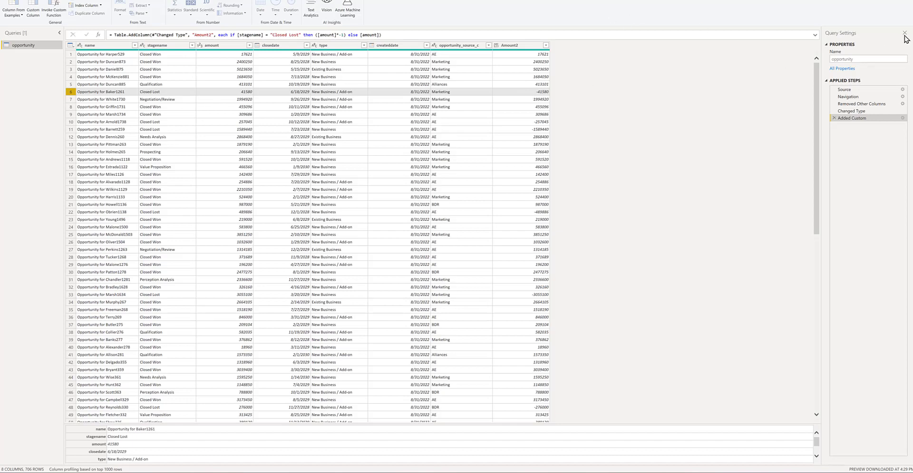
Expand the formula bar and insert Int64.Type after the final [amount] in the Added Custom step's formula
click(815, 36)
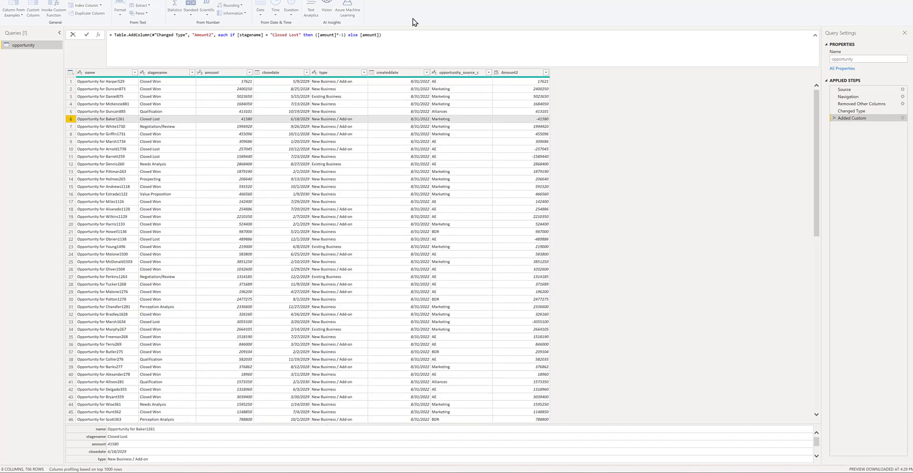
click(392, 37)
key(Left)
text(type int)
key(BackSpace)
key(BackSpace)
key(BackSpace)
key(BackSpace)
key(BackSpace)
text(int)
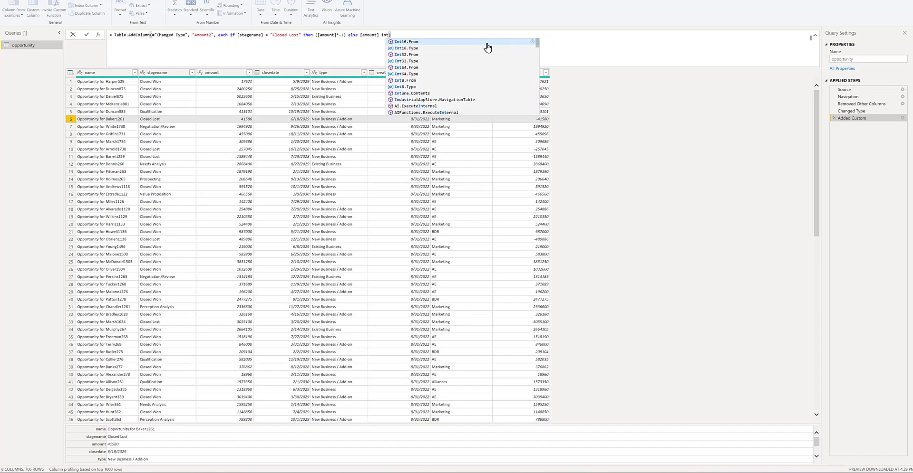
click(414, 75)
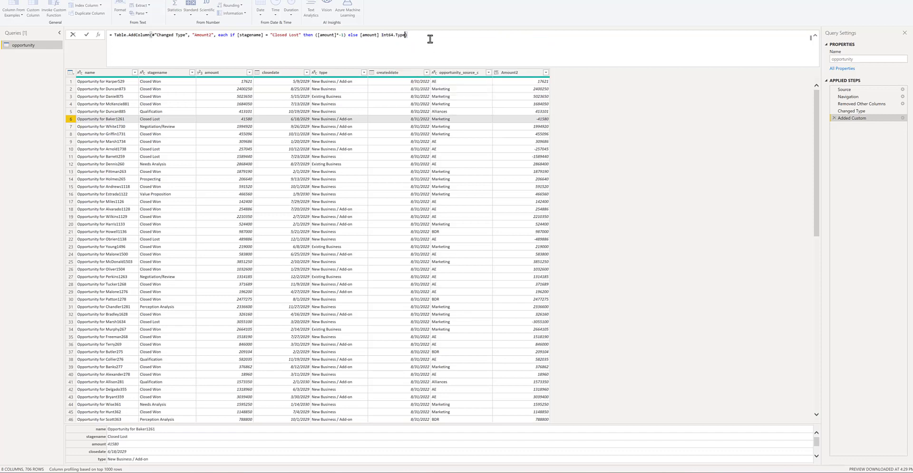
Insert a comma before Int64.Type and apply the edited formula to the Amount2 column
click(379, 34)
text(,)
key(Return)
click(497, 74)
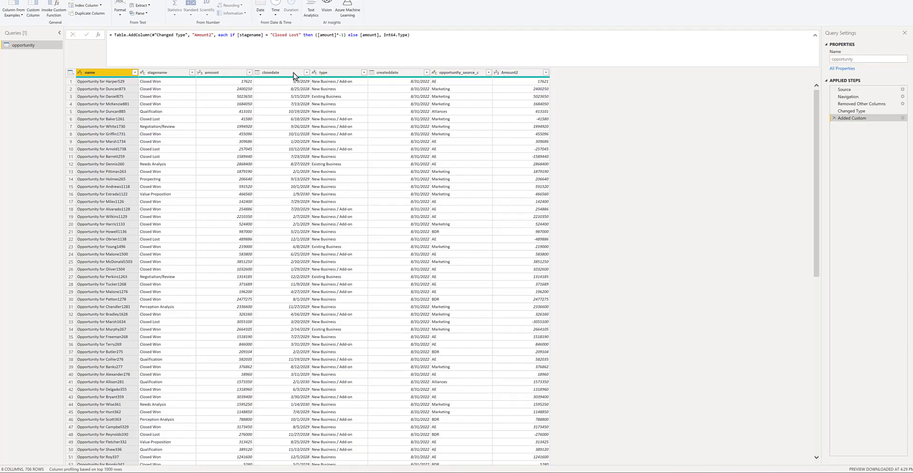
Remove the original amount column from the opportunity query
click(233, 74)
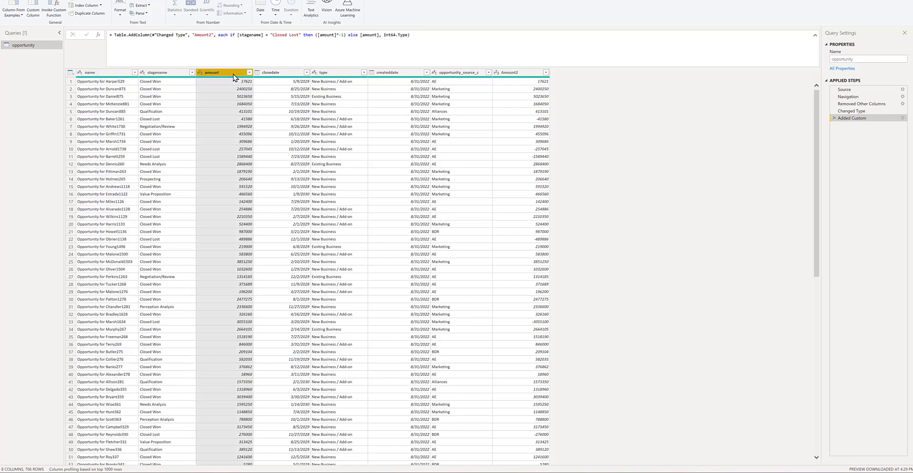
right_click(233, 73)
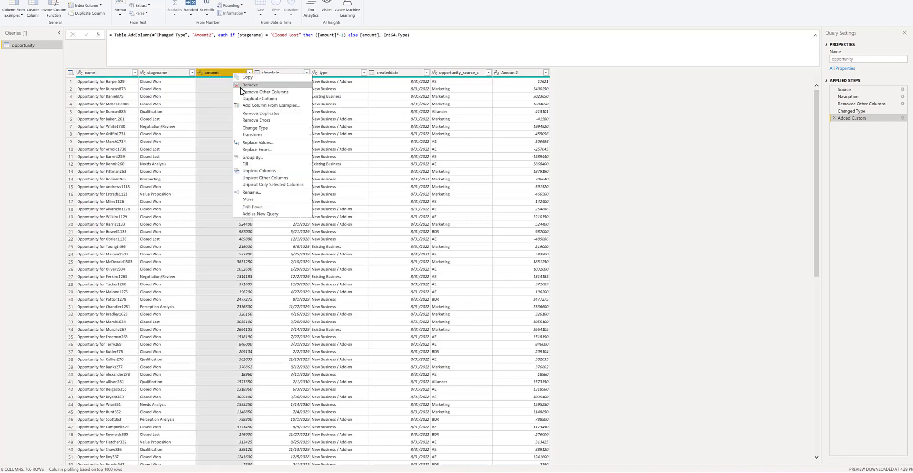
click(243, 85)
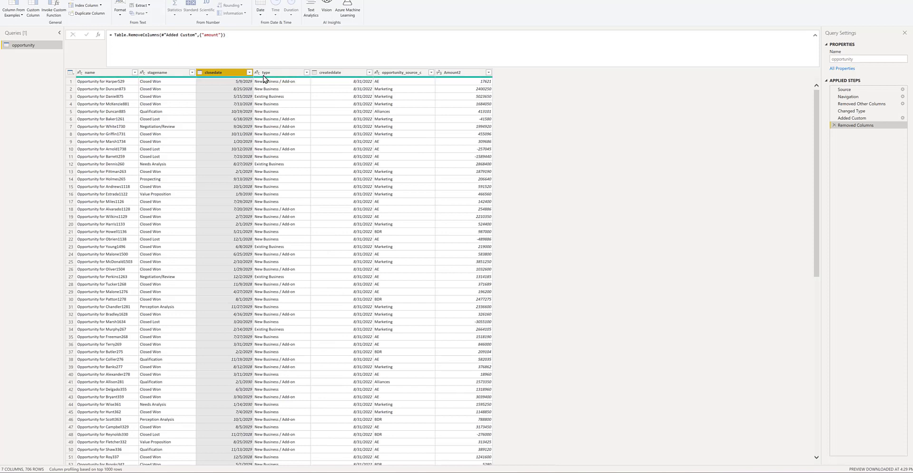
Rename the Amount2 column in the opportunity query to Amount
click(466, 73)
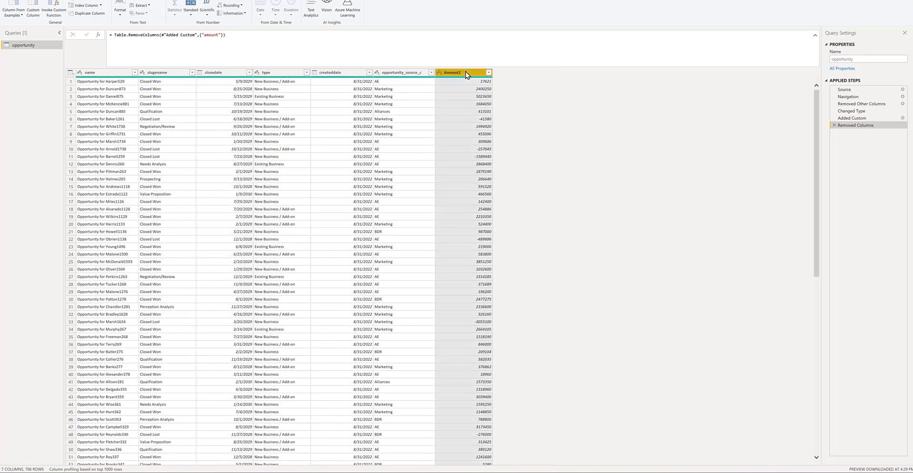
key(BackSpace)
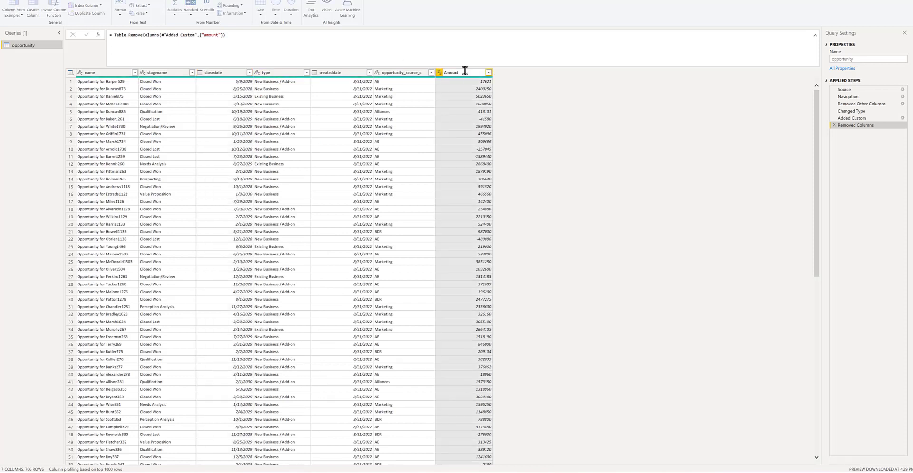
key(Return)
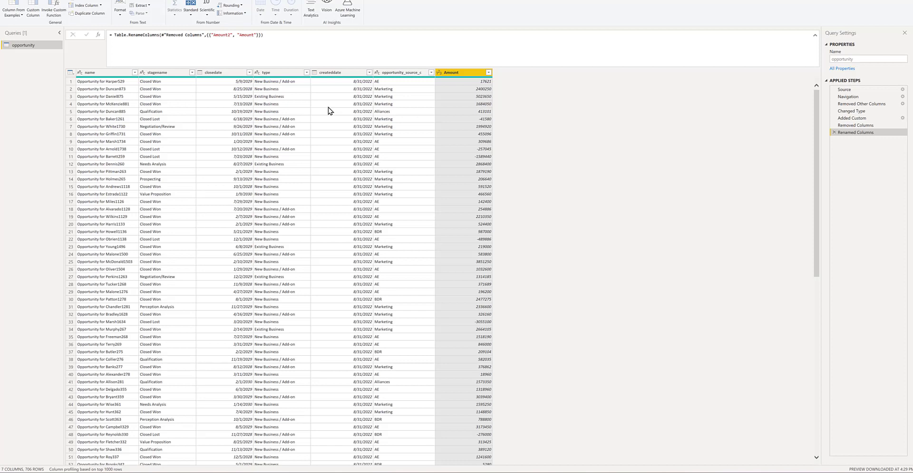
Create a new query that references the opportunity query and check its source formula
click(173, 74)
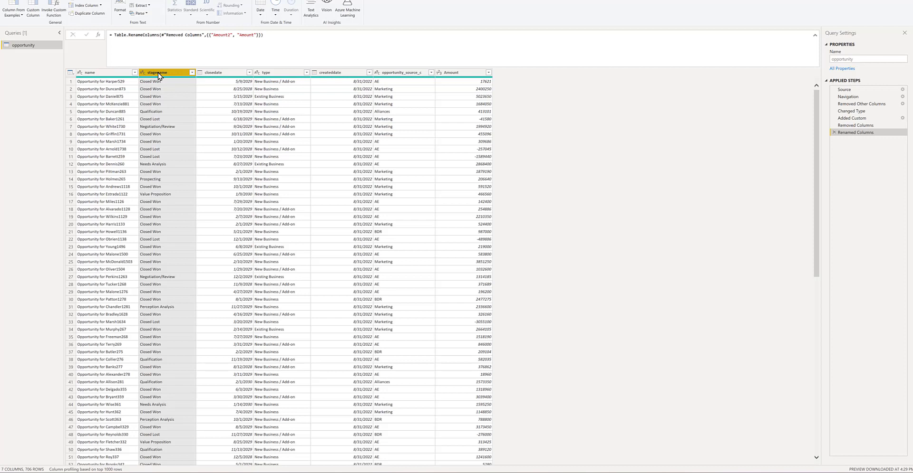
right_click(39, 48)
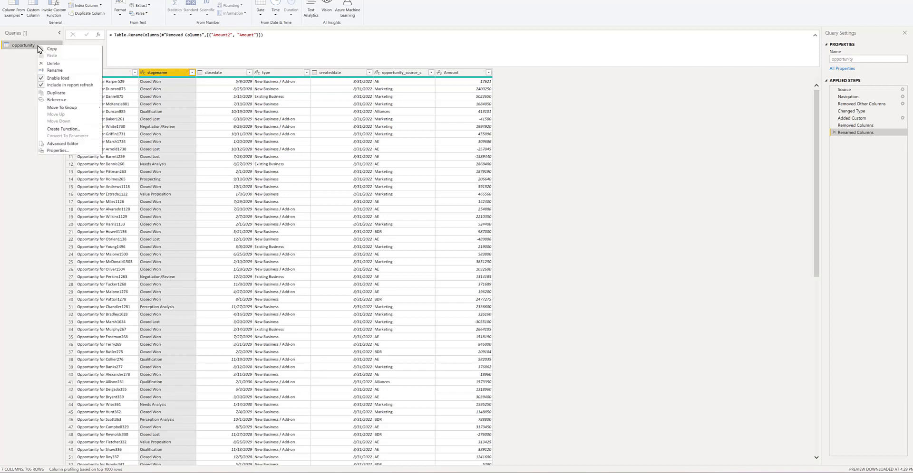
click(54, 100)
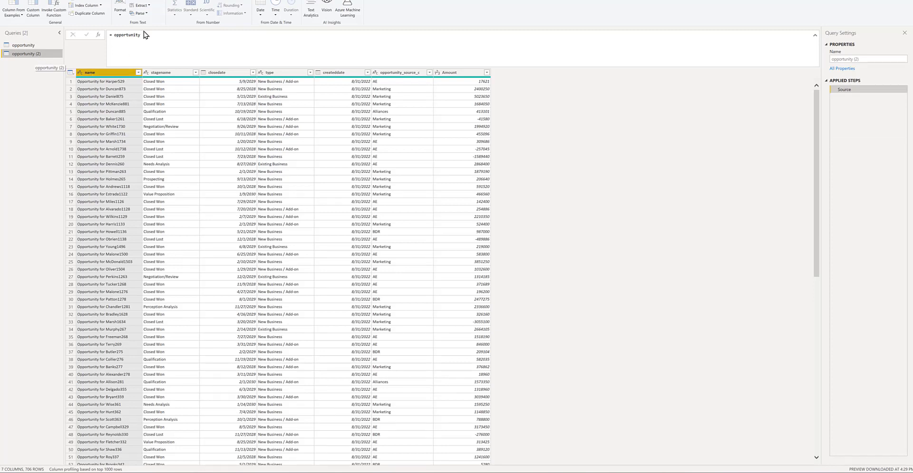
drag(141, 36, 91, 36)
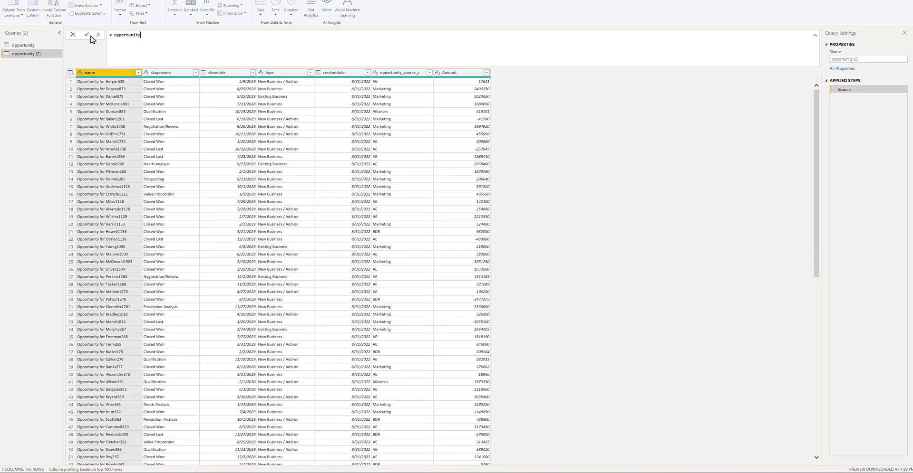
click(151, 34)
click(22, 46)
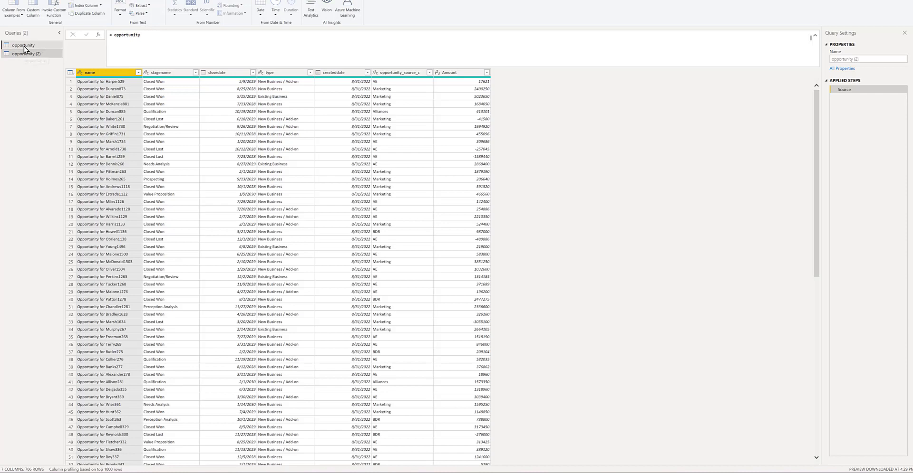
drag(24, 49, 30, 56)
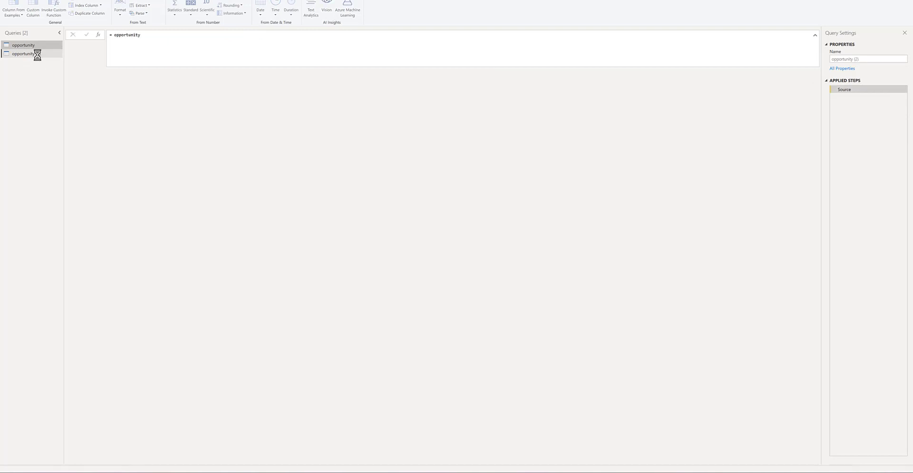
Rename the new referenced query to dimStage
click(864, 58)
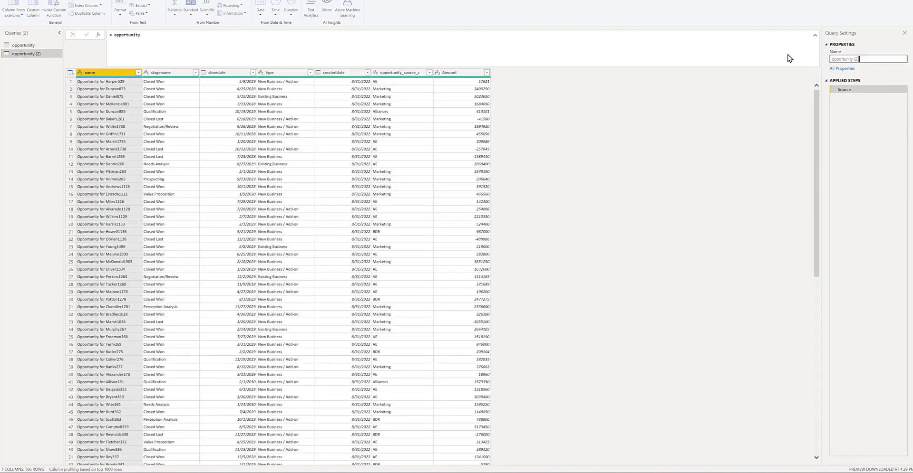
drag(863, 58, 831, 60)
text(DimStage)
key(Tab)
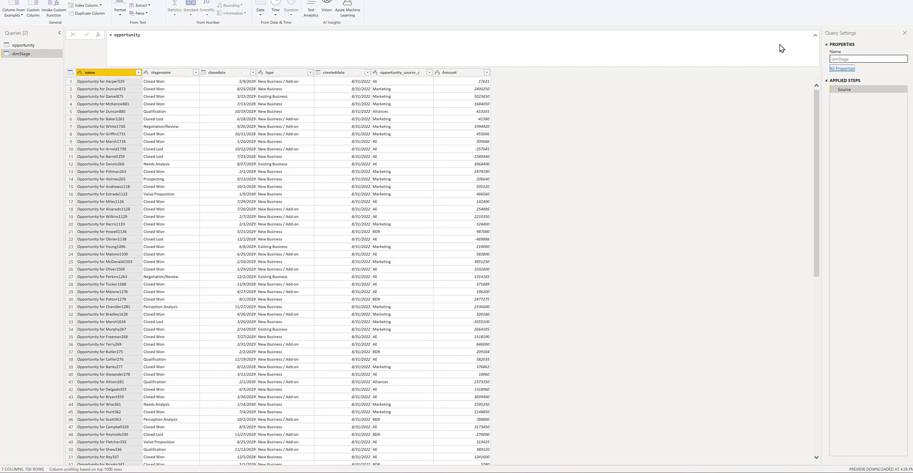
Keep only the stagename column in dimStage and remove its duplicate values
click(176, 73)
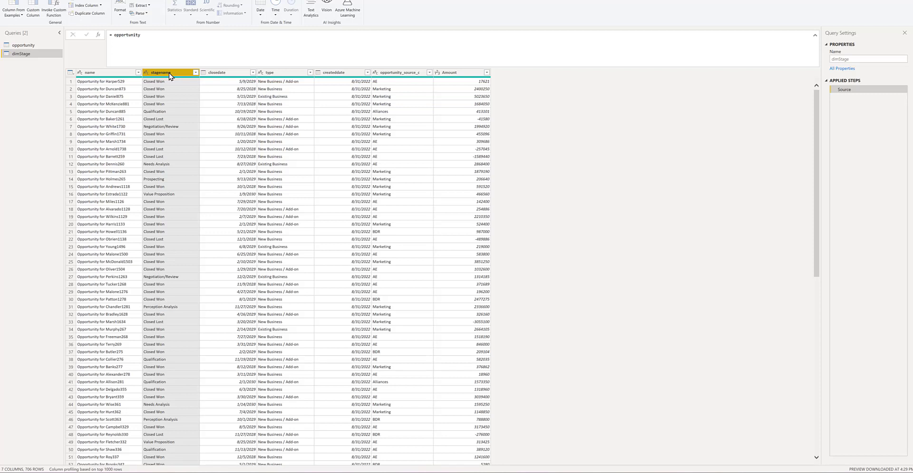
right_click(170, 76)
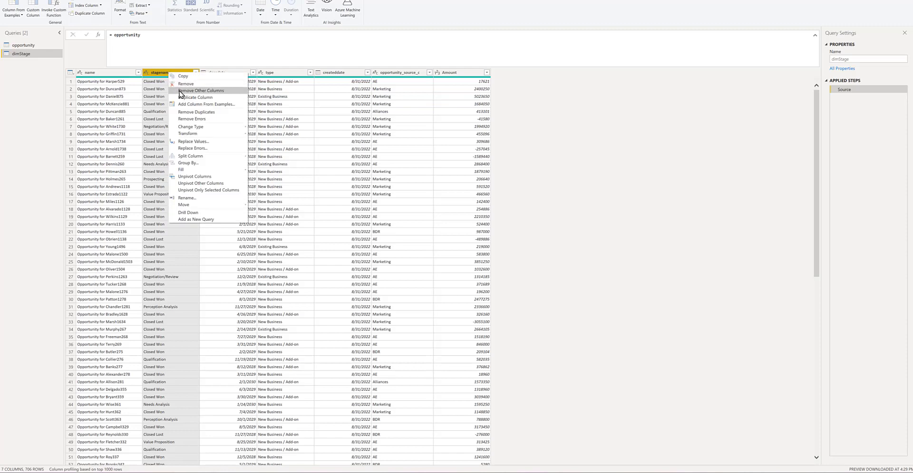
click(179, 92)
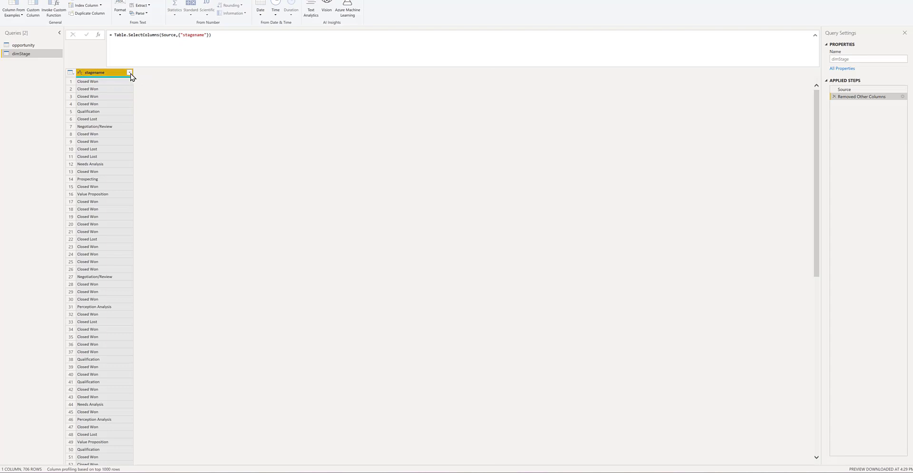
click(129, 73)
click(163, 77)
right_click(93, 73)
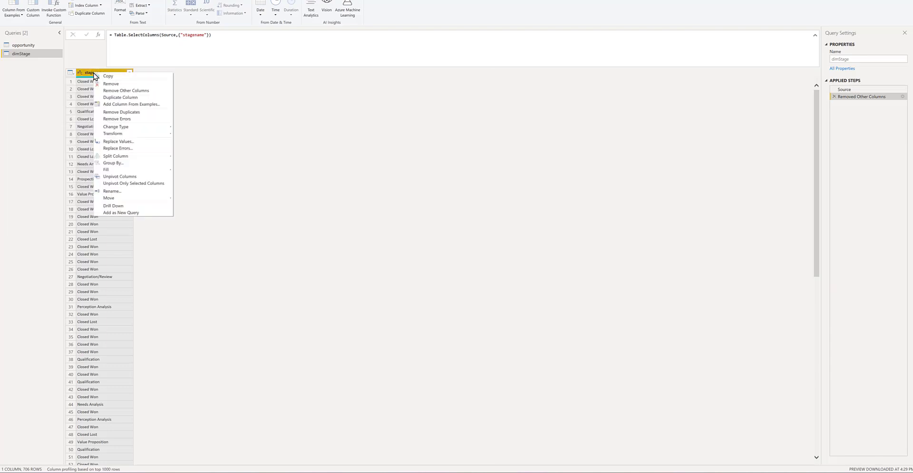
click(111, 113)
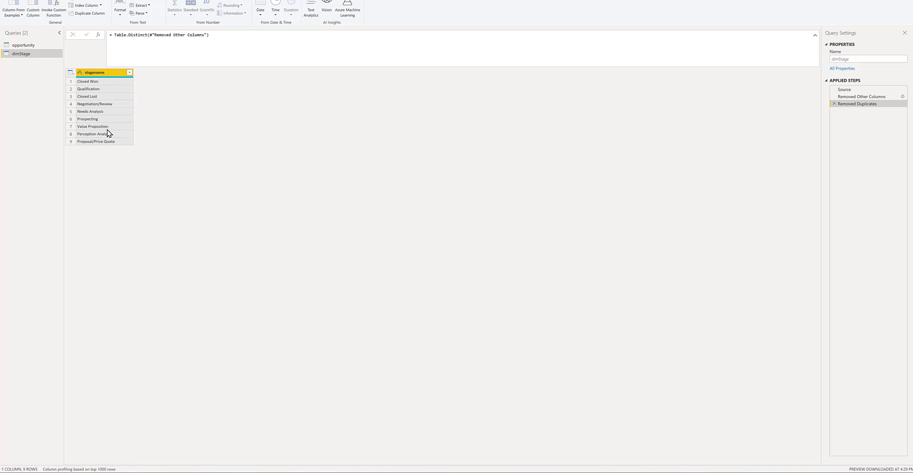
Rename the stagename column in dimStage to Stage
click(99, 83)
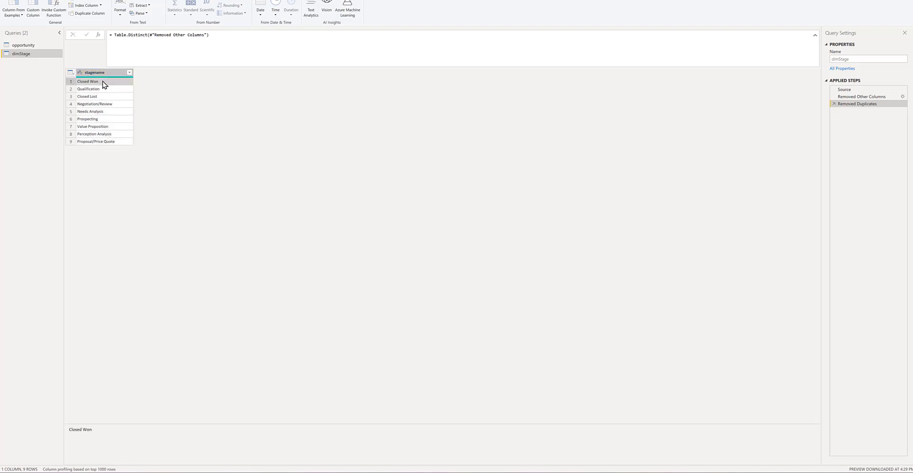
click(104, 74)
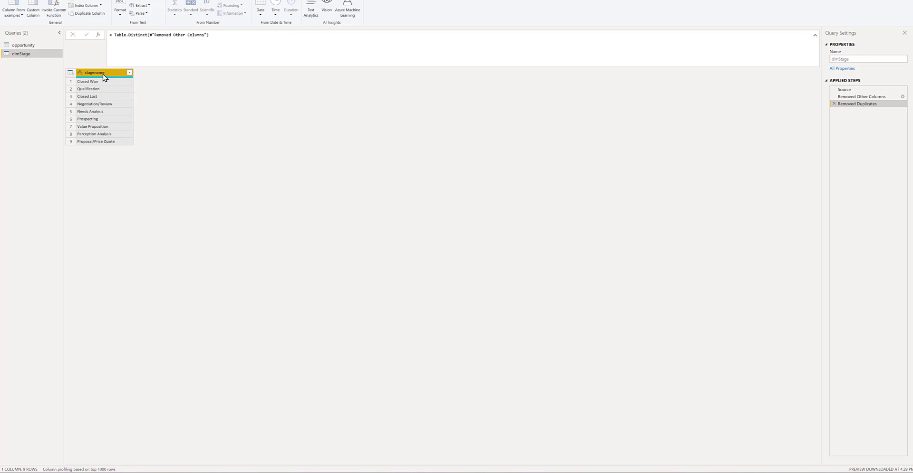
double_click(104, 76)
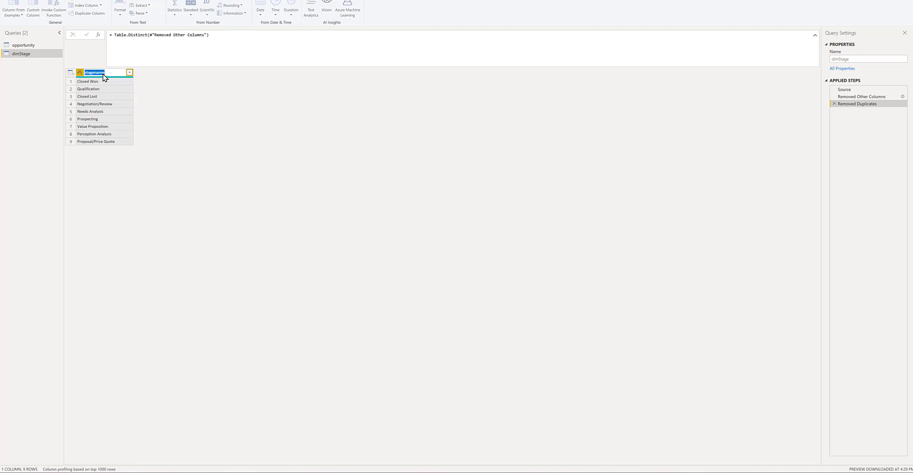
text(SAtage)
key(BackSpace)
key(BackSpace)
key(BackSpace)
key(BackSpace)
key(BackSpace)
text(tage)
key(Return)
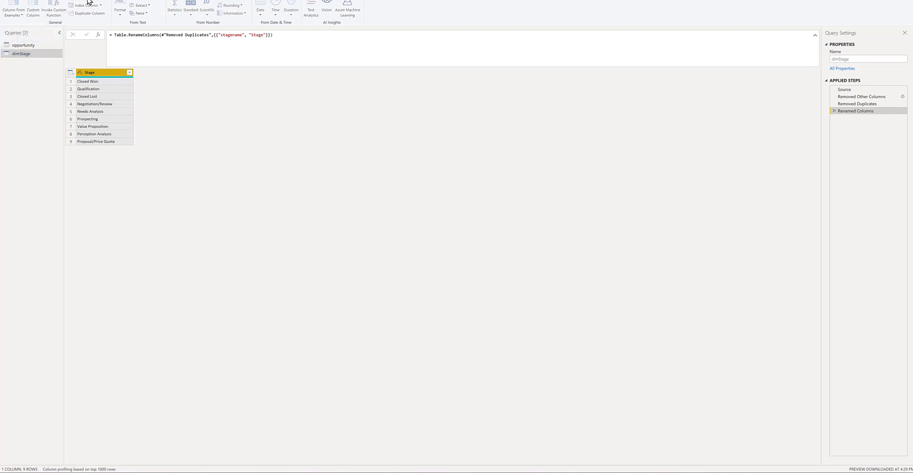
Start a conditional column in dimStage and name it Stage Sort
click(88, 2)
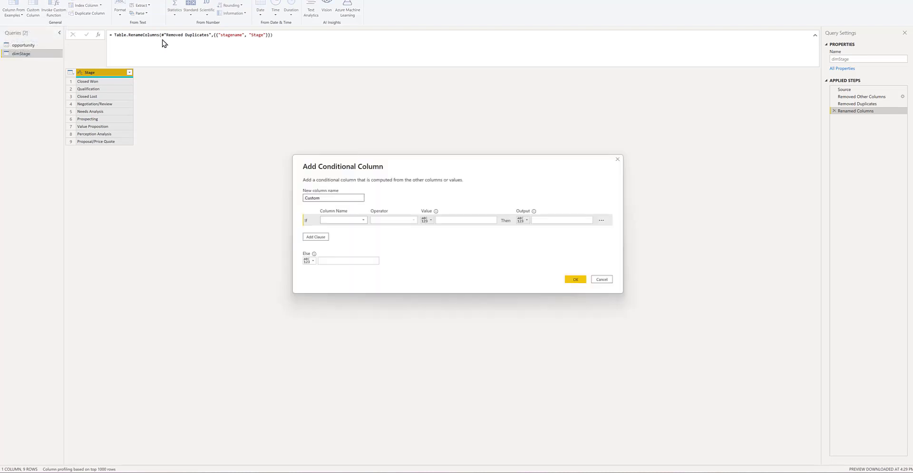
drag(328, 198, 273, 199)
text(Stage Sort)
key(Tab)
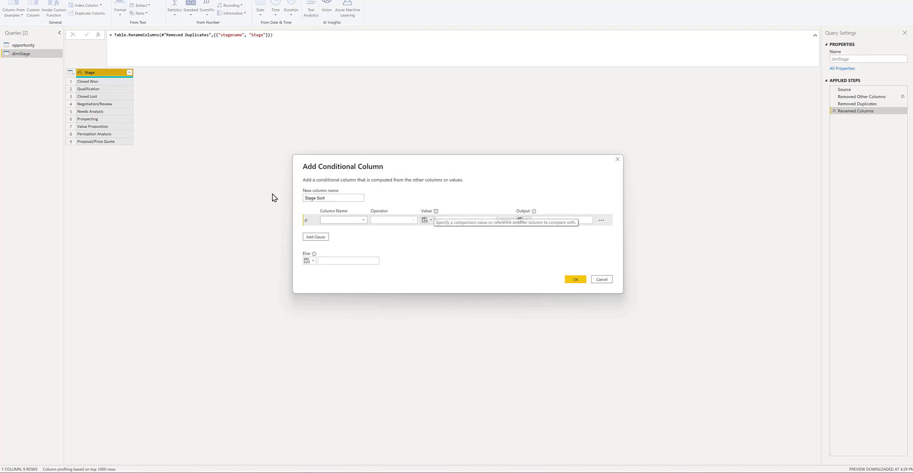
Define the first Stage Sort condition so that Stage equals Prospecting outputs 1
click(362, 222)
click(360, 229)
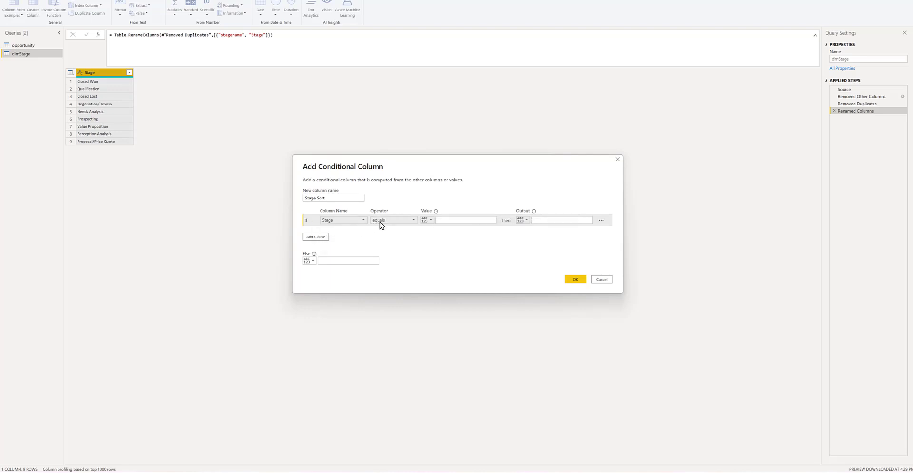
click(456, 220)
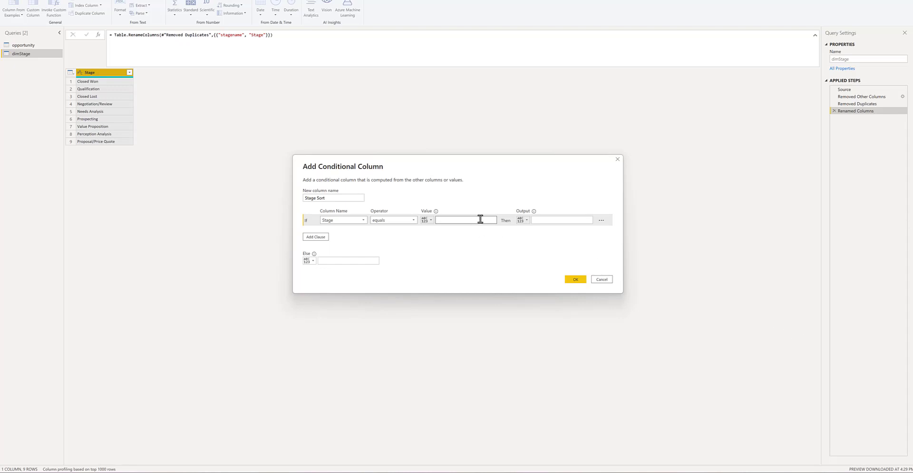
text(Prospecting)
click(537, 220)
text(1)
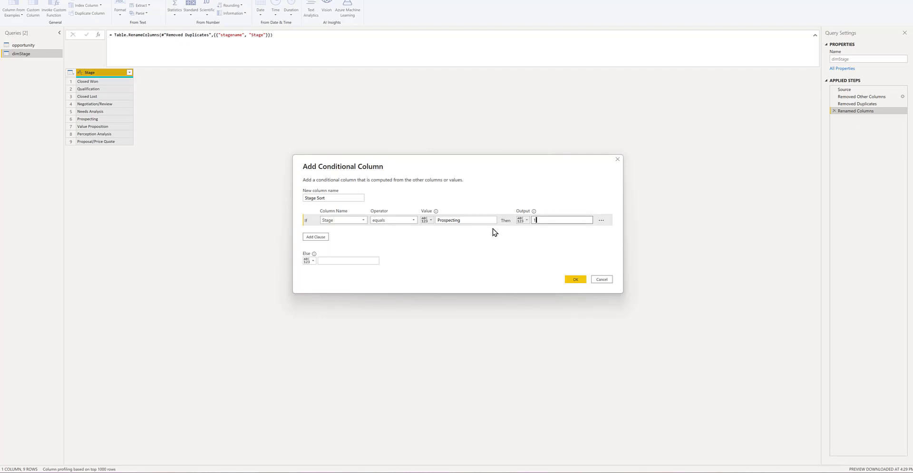
Add an else-if clause to Stage Sort so that Stage equals Qualification outputs 2
click(315, 237)
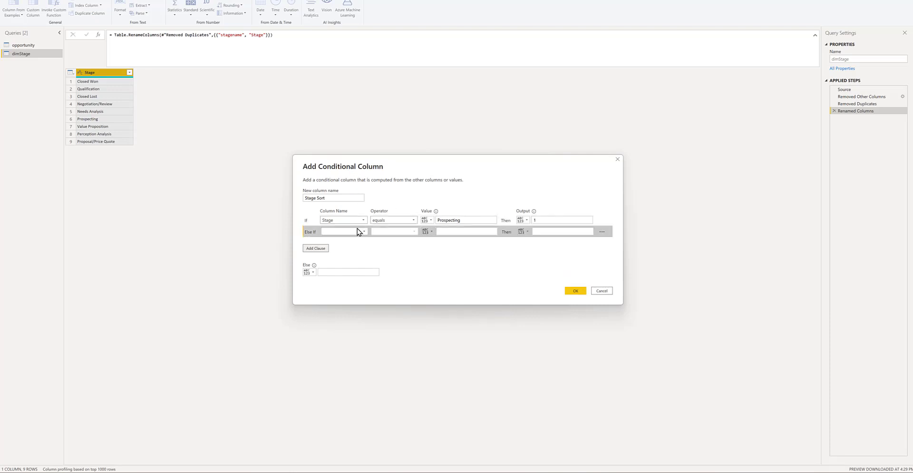
click(358, 231)
click(356, 240)
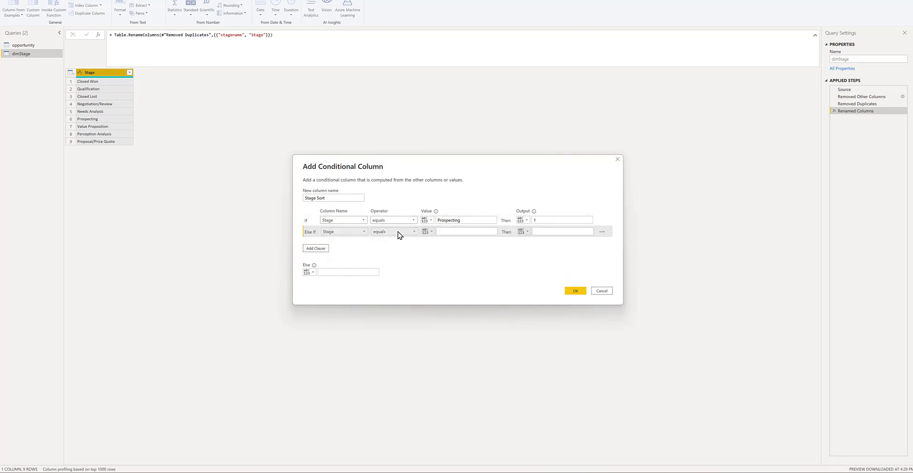
click(454, 231)
text(Qu)
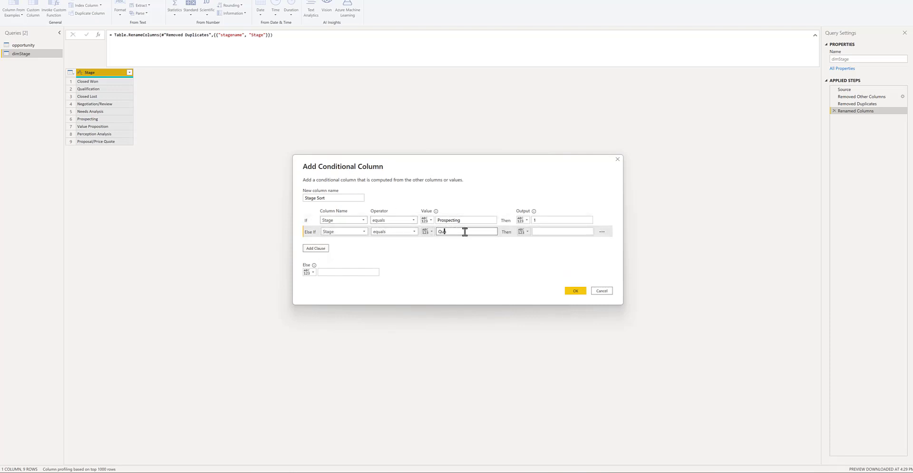
text(alification)
key(Tab)
Add an else-if clause to Stage Sort so that Stage equals Needs Analysis outputs 3
click(317, 248)
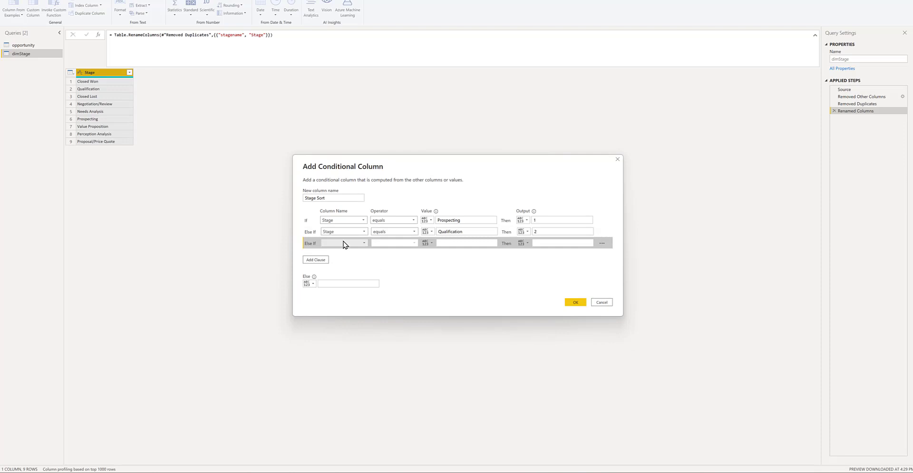
click(343, 243)
click(354, 251)
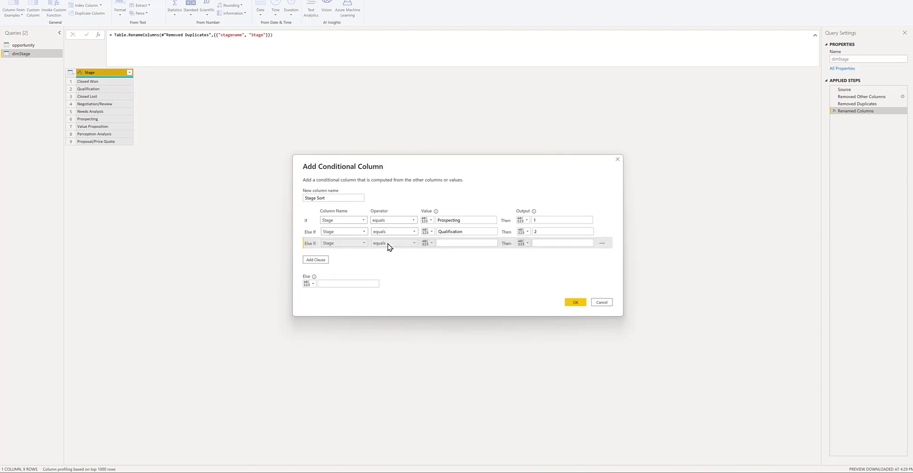
click(470, 243)
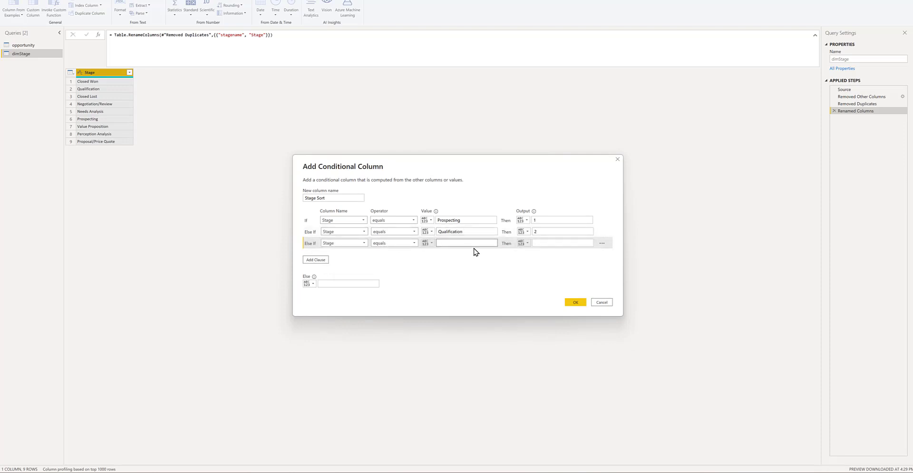
text(Needs Analys)
key(Tab)
key(Tab)
text(3)
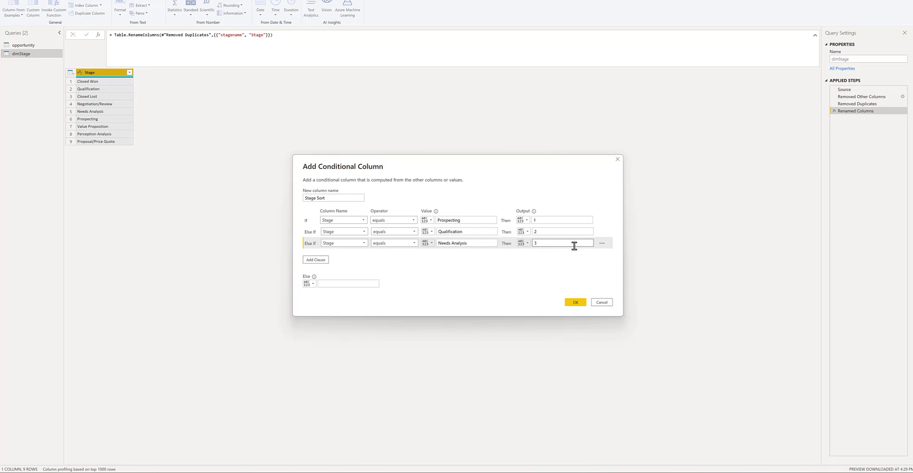
Add an else-if clause to Stage Sort so that Stage equals Value Proposition outputs 4
click(317, 260)
click(444, 255)
text(Value Proposition)
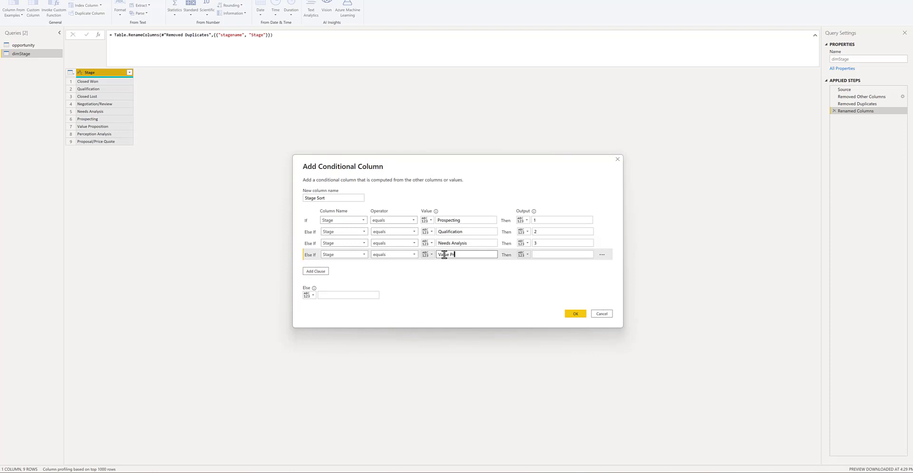
key(Tab)
key(Tab)
text(4)
key(Tab)
Add an else-if clause to Stage Sort so that Stage equals Perception Analysis outputs 5
click(317, 271)
click(448, 264)
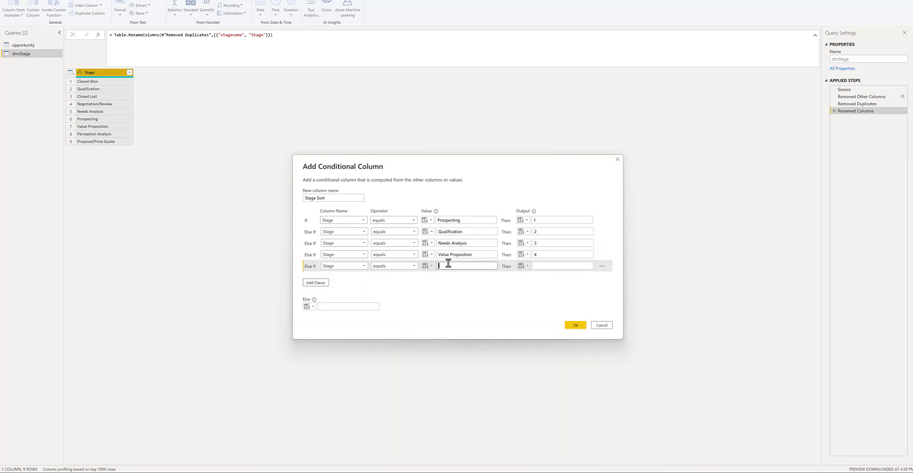
text(Perception Analysis)
key(Tab)
key(Tab)
text(5)
Add an else-if clause to Stage Sort so that Stage equals Proposal/Price Quote outputs 6
click(316, 283)
click(444, 277)
text(Proposal/Price)
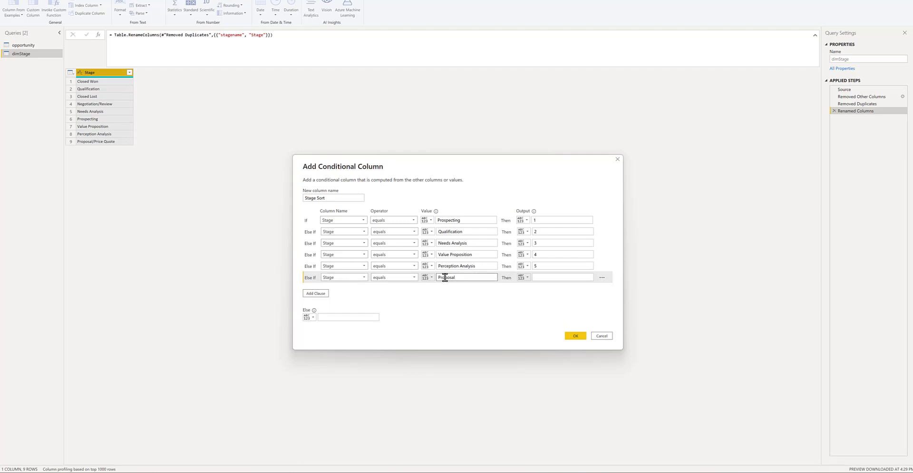
text(6)
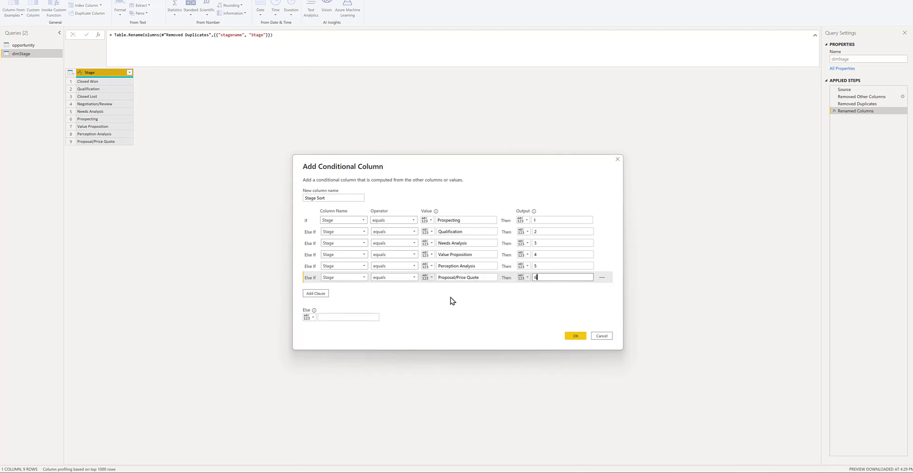
Add an else-if clause to Stage Sort so that Stage equals Negotiation/Review outputs 7
click(316, 294)
click(343, 282)
click(347, 290)
click(468, 282)
text(Negotiation)
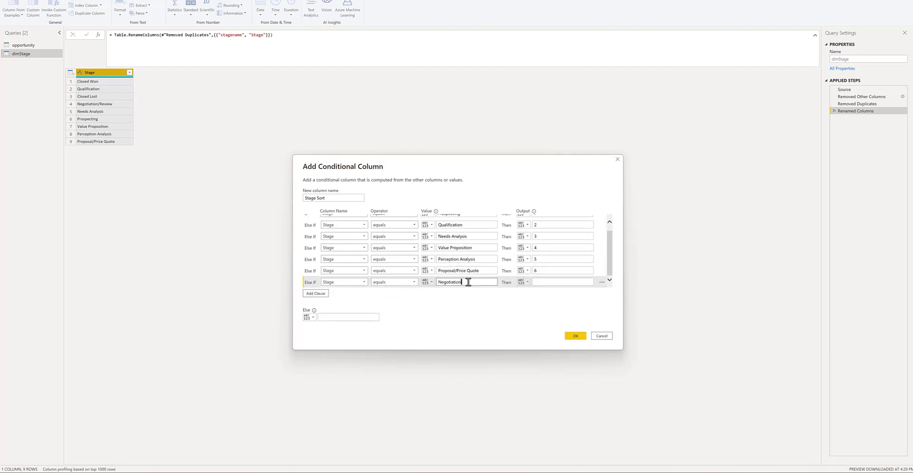
key(Tab)
key(Tab)
text(7)
key(Tab)
Add an else-if clause to Stage Sort so that Stage equals Closed Won outputs 8
click(315, 293)
click(339, 282)
click(343, 290)
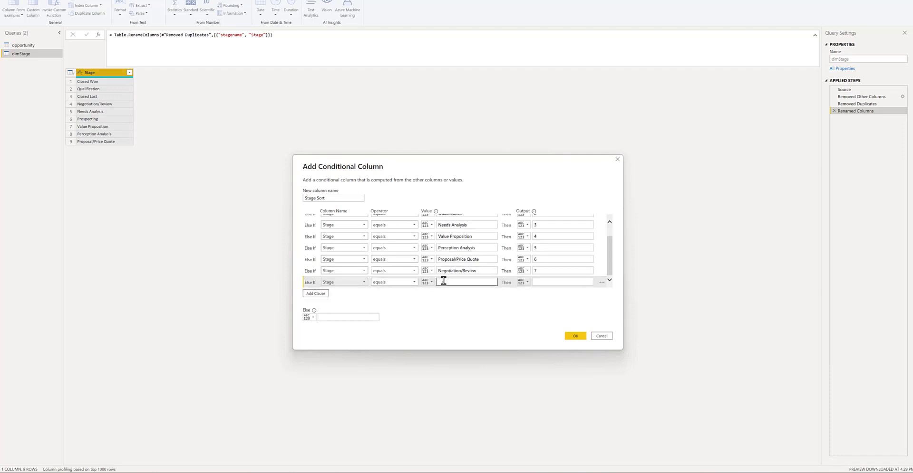
click(443, 281)
text(Closed Won)
key(Tab)
key(Tab)
text(8)
Add a final else-if clause so that Stage equals Closed Lost outputs 9, and create the Stage Sort column
key(Tab)
key(Tab)
key(Return)
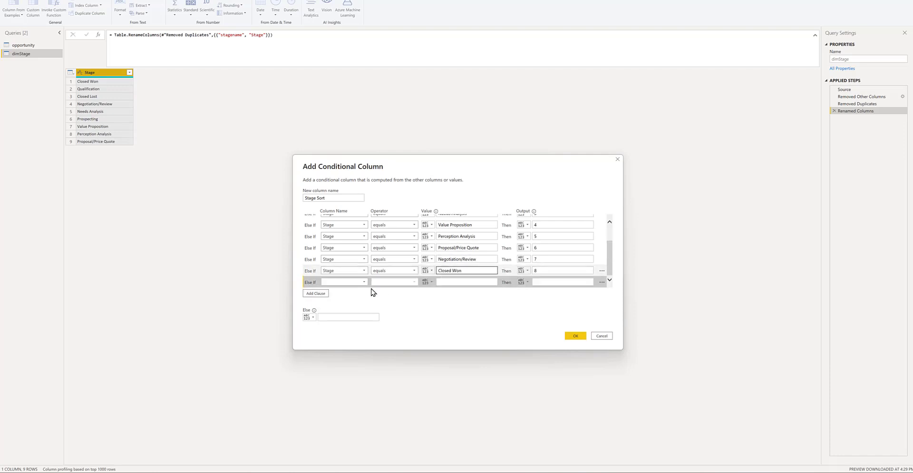
click(347, 283)
click(347, 289)
click(443, 282)
text(Closed Lost)
key(Tab)
key(Tab)
text(9)
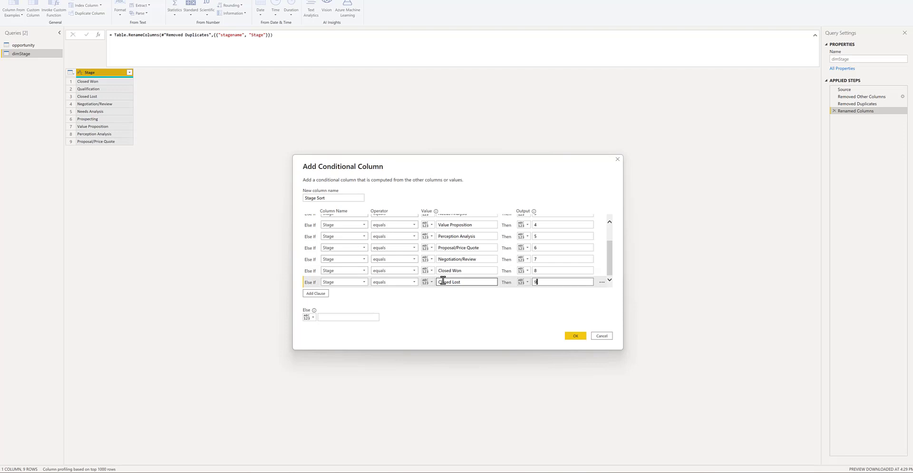
click(575, 336)
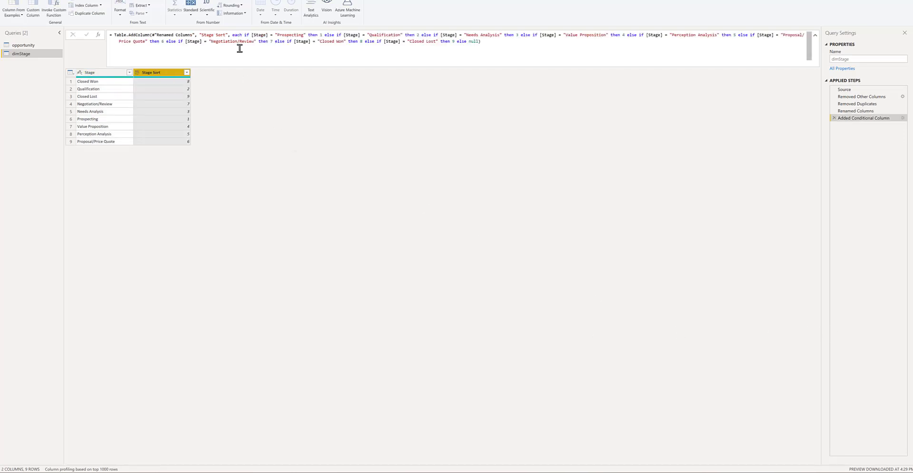
Make Stage Sort a whole number column by adding Int64.Type as the last argument of its Table.AddColumn formula
key(ctrl+shift+plus)
key(ctrl+shift+plus)
key(ctrl+shift+plus)
key(ctrl+shift+plus)
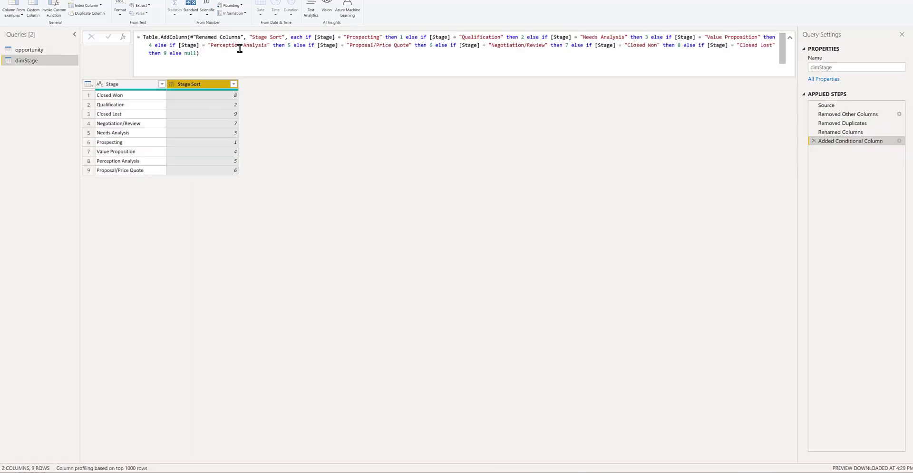
click(652, 58)
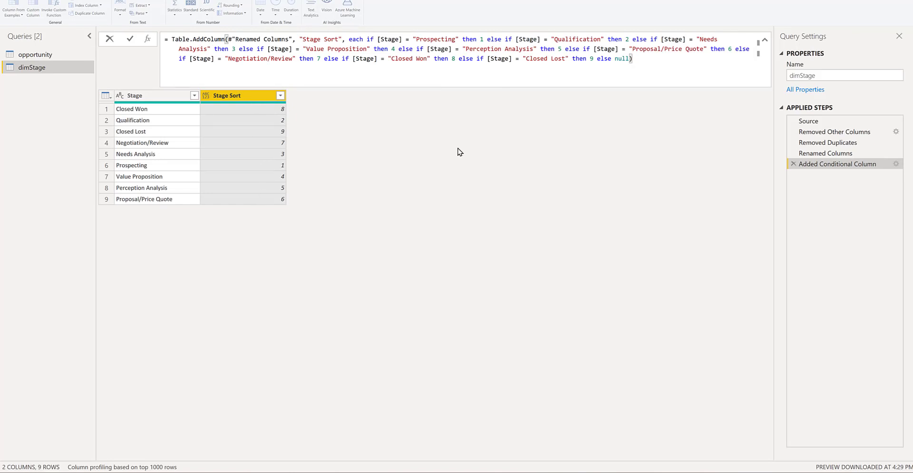
key(Left)
text(, in)
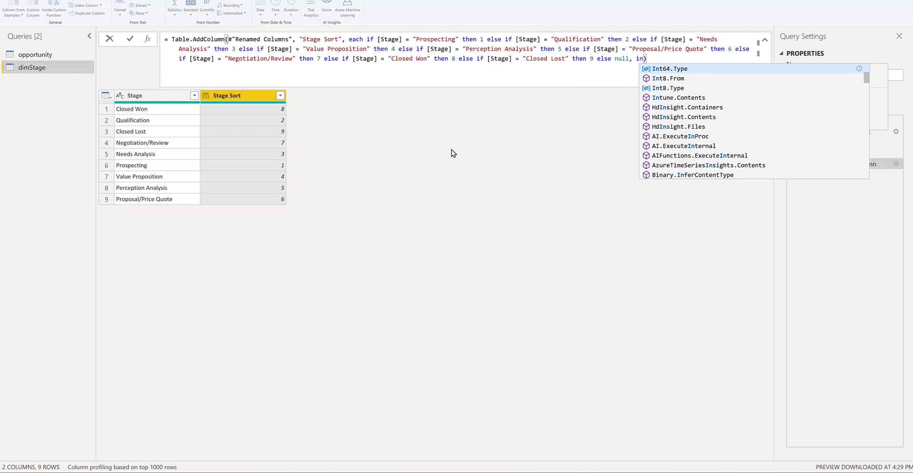
click(662, 70)
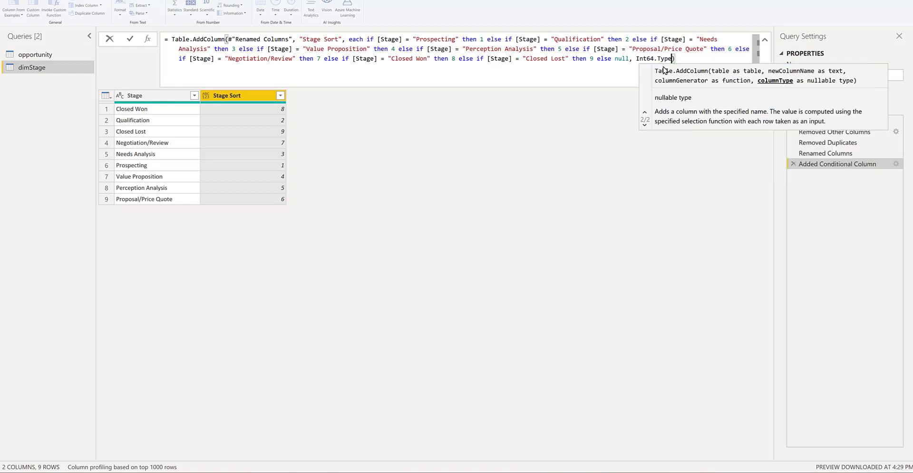
click(684, 57)
key(Return)
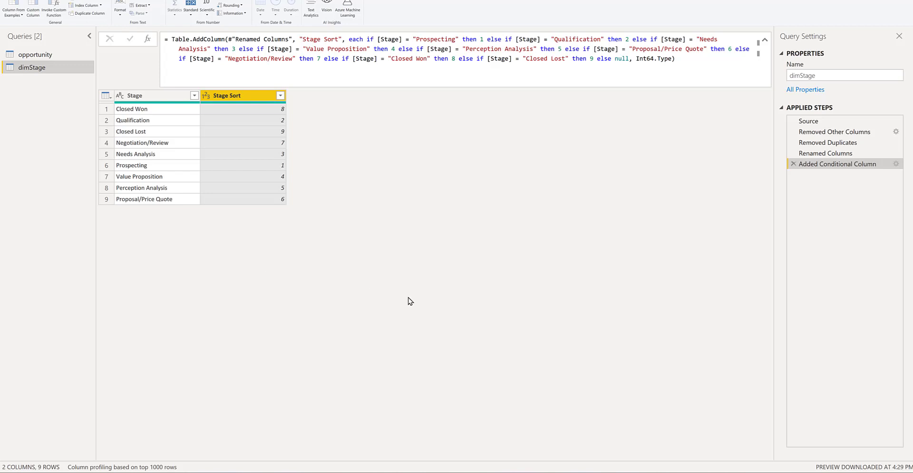
Switch to the browser and bring up the waterfall chart on the #WOW2022 W38 challenge page
mouse_move(505, 472)
click(505, 447)
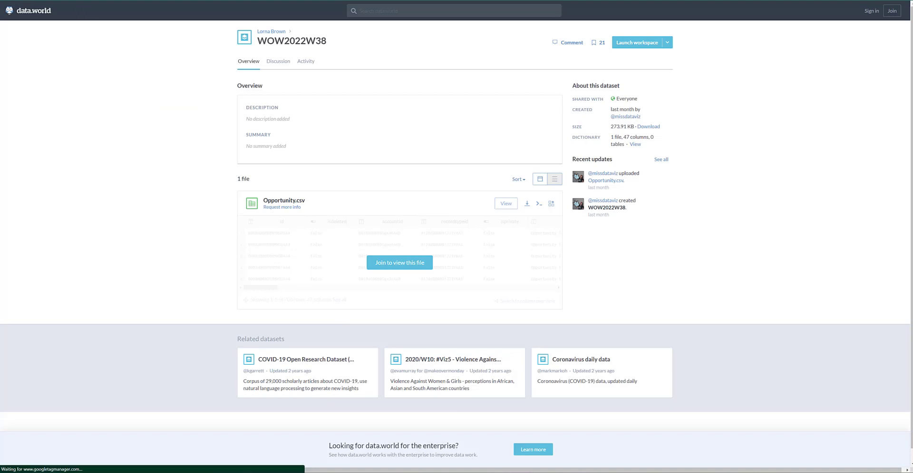
scroll(238, 173, up, 4)
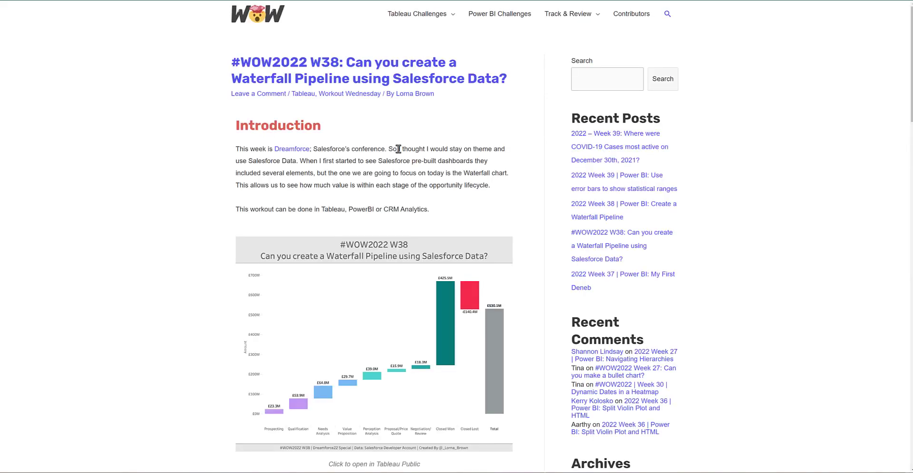
scroll(467, 162, down, 1)
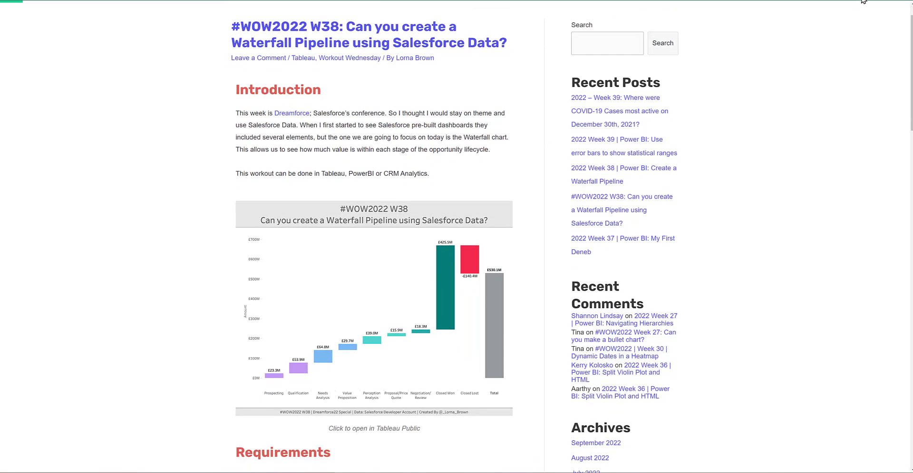
Sample the purple of the Qualification bar and the blue of the Needs Analysis bar with the browser's color picker
click(864, 1)
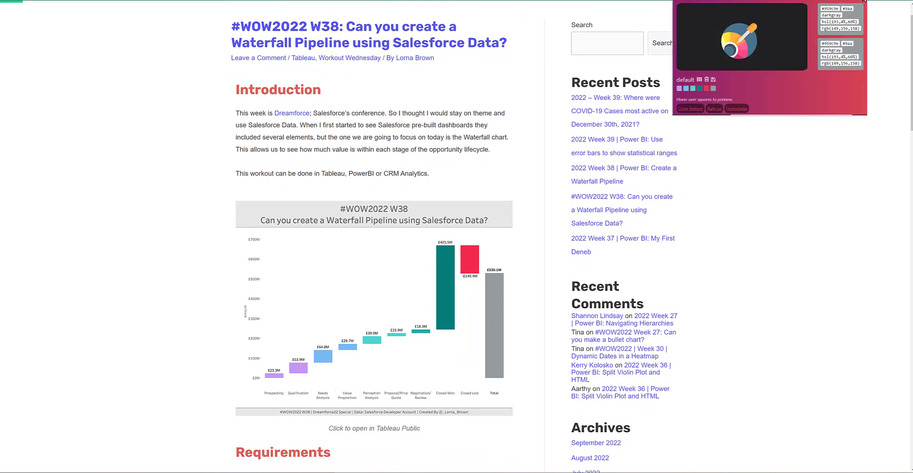
click(736, 43)
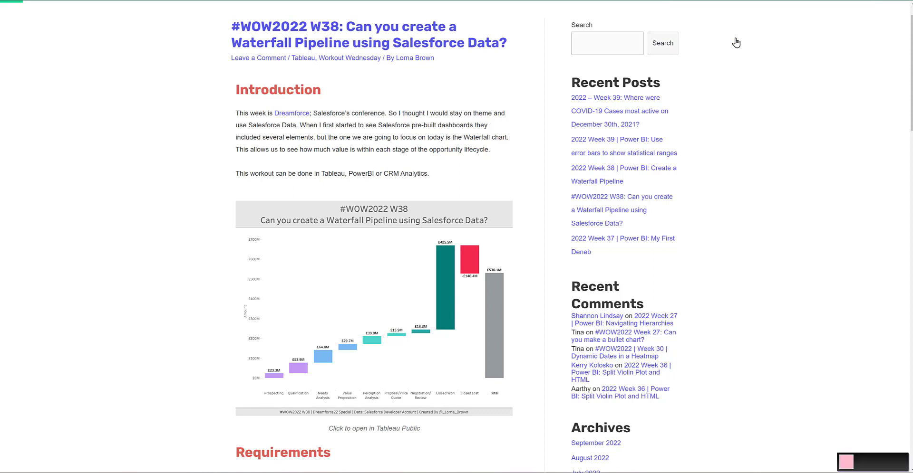
click(302, 369)
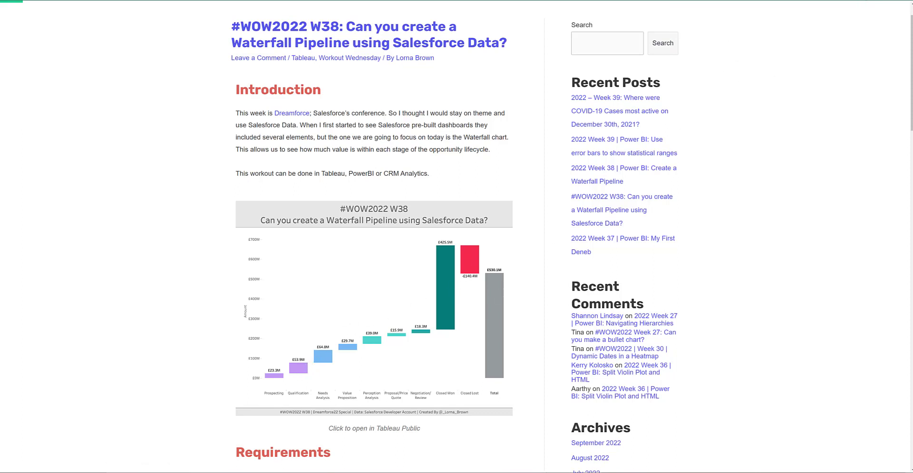
click(859, 0)
click(738, 44)
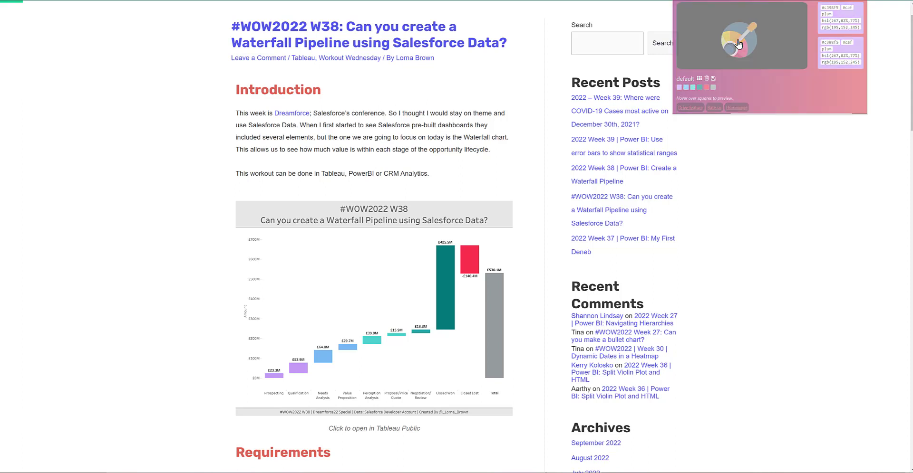
click(325, 358)
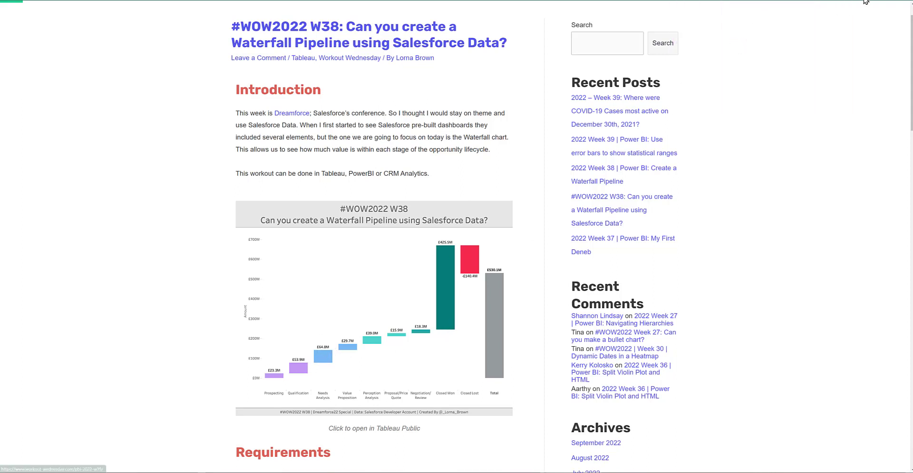
Export the color picker's default palette as a CSV file and open export.csv in a maximized Excel window
click(849, 0)
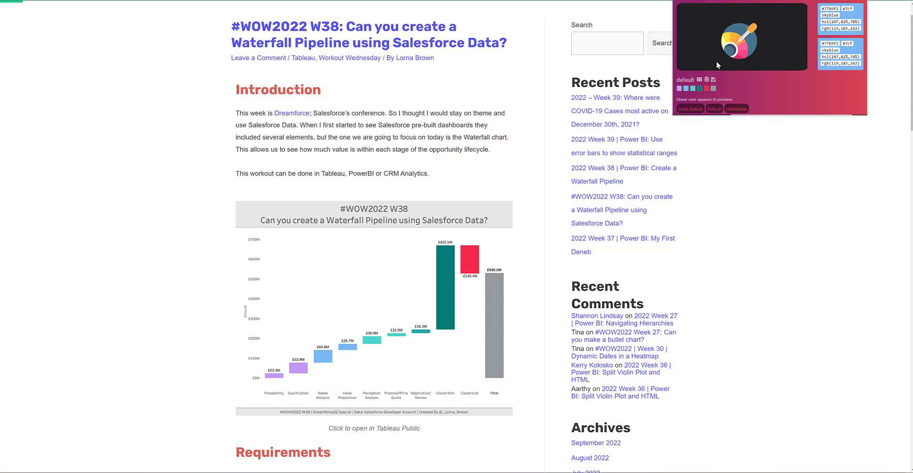
click(715, 89)
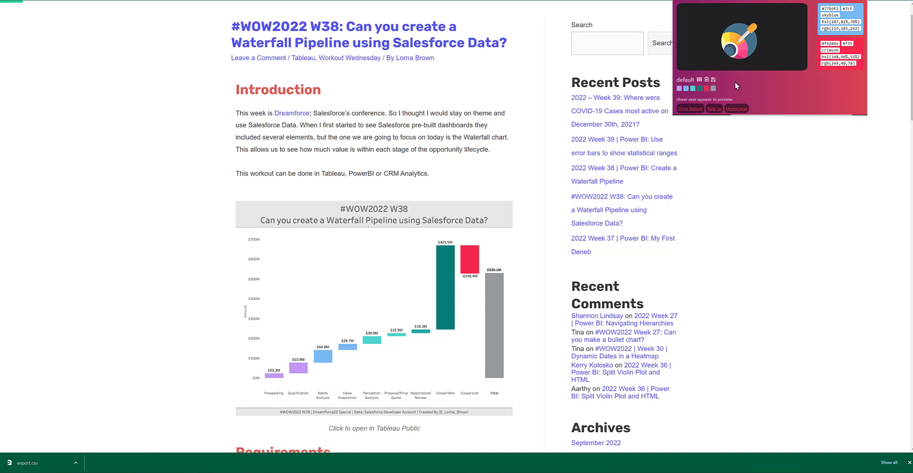
click(34, 464)
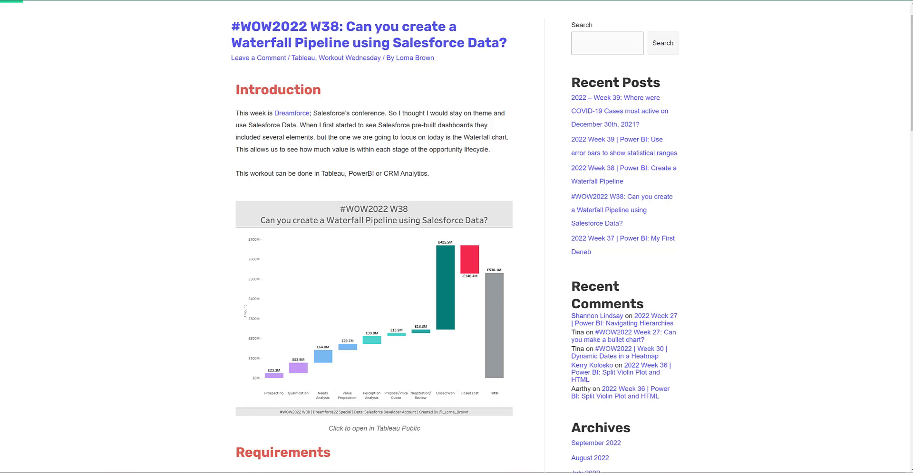
drag(912, 247, 518, 12)
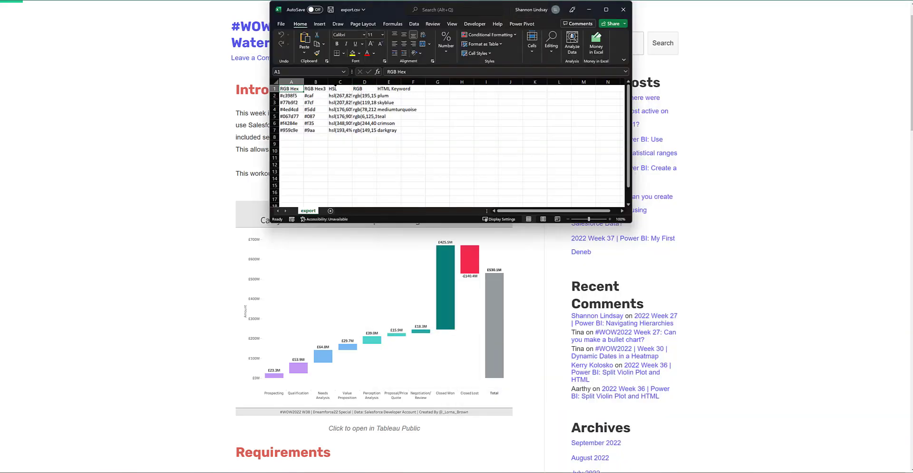
click(295, 97)
click(611, 11)
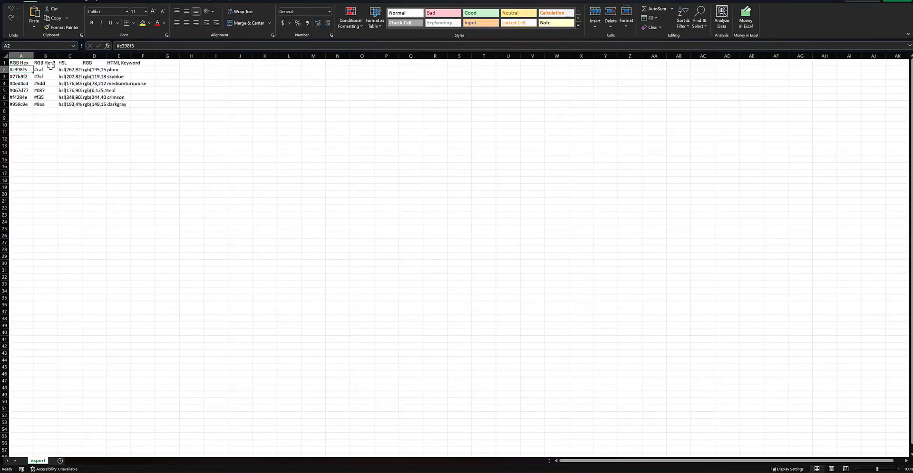
Widen the RGB Hex column and copy the hex code #c398f5 from cell A2
drag(33, 56, 63, 57)
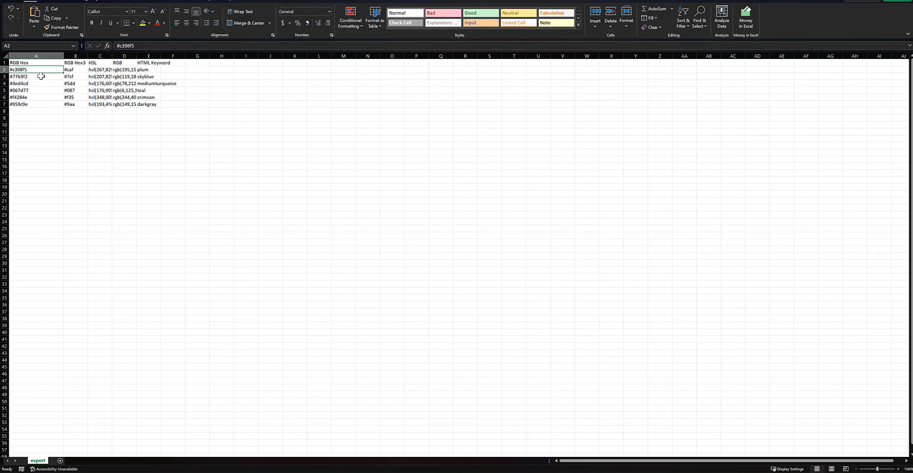
key(Down)
key(Down)
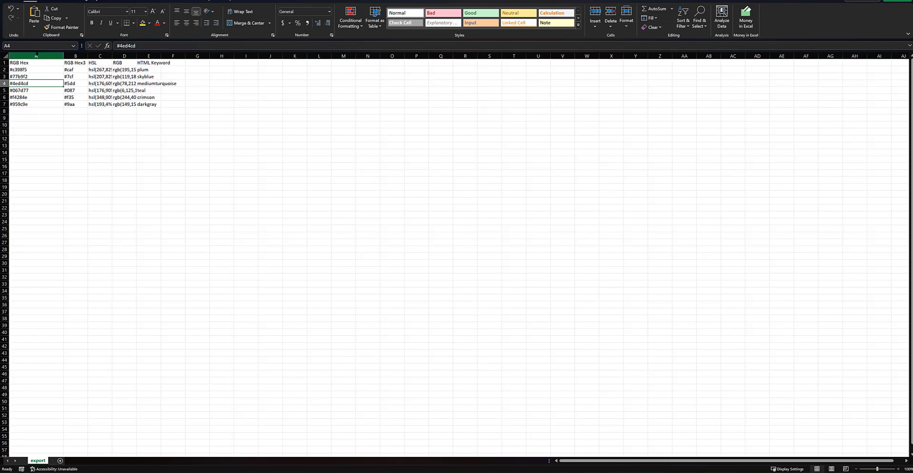
click(37, 62)
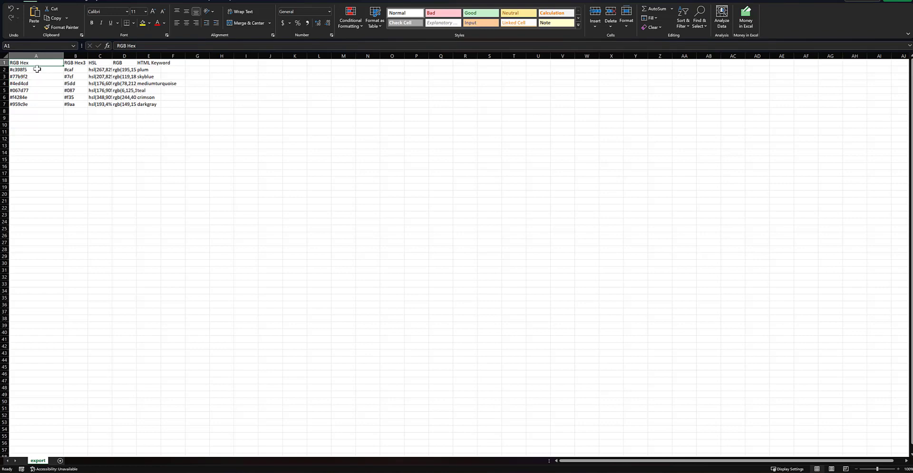
drag(36, 70, 37, 105)
click(39, 70)
key(ctrl+c)
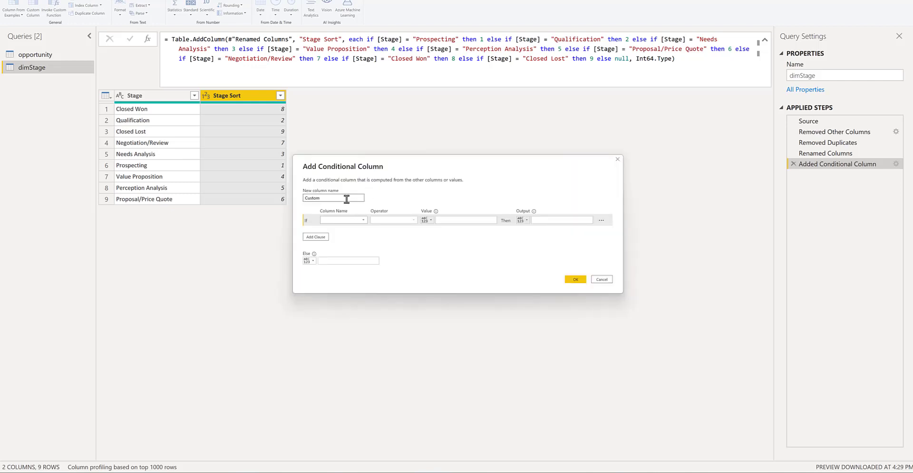
In Power Query, define a Stage Formatting conditional column that outputs #c398f5 when Stage Sort is less than or equal to 2
drag(337, 197, 272, 193)
text(C)
click(349, 221)
click(349, 235)
click(407, 222)
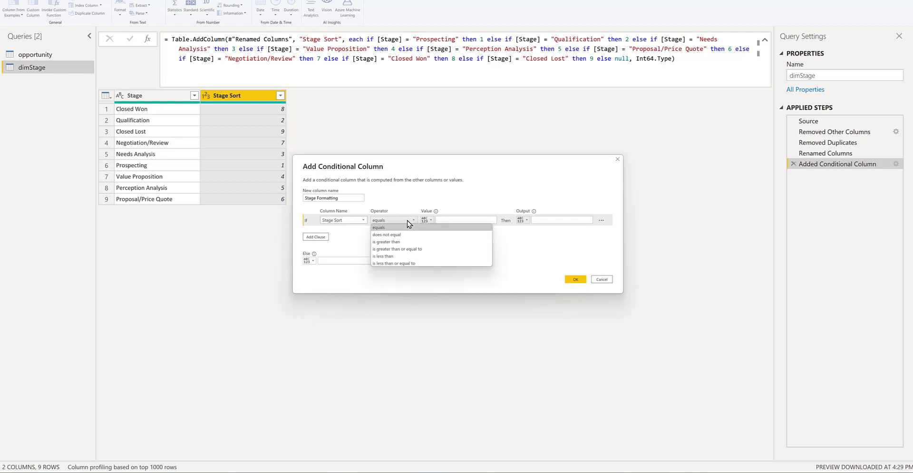
click(410, 264)
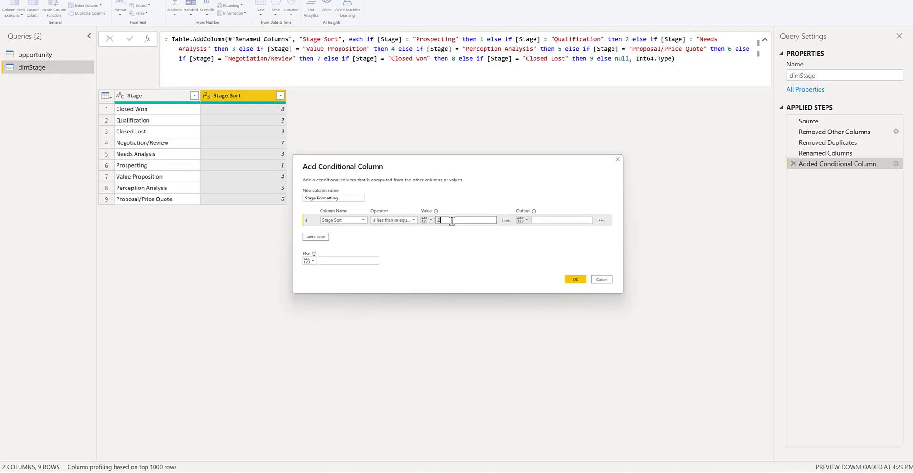
click(561, 220)
key(ctrl+v)
Start an else-if clause in Stage Formatting for Stage Sort equals 3
click(317, 237)
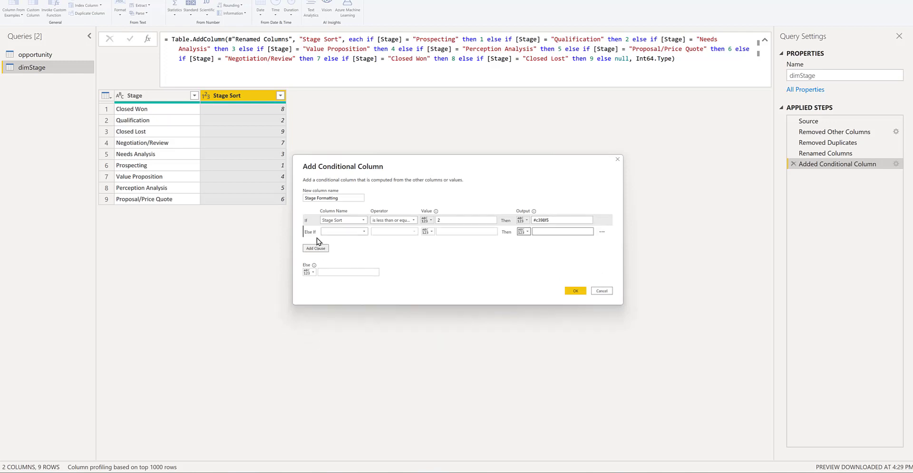
click(332, 233)
click(327, 243)
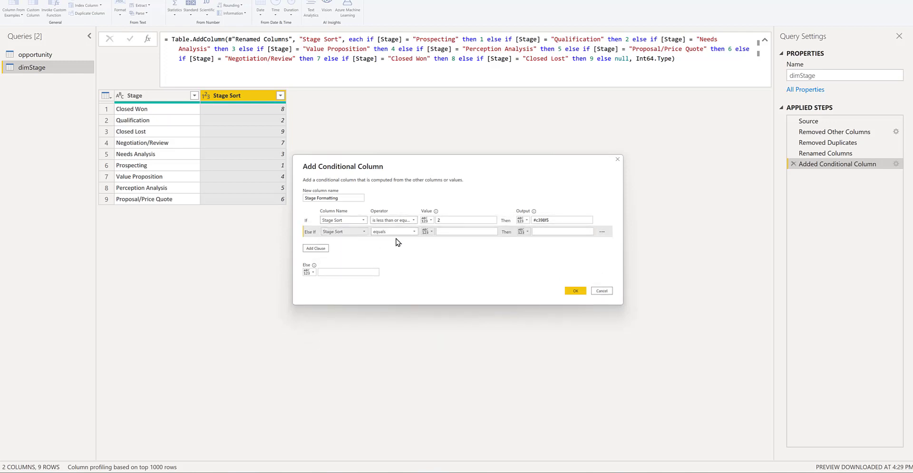
click(453, 233)
text(3)
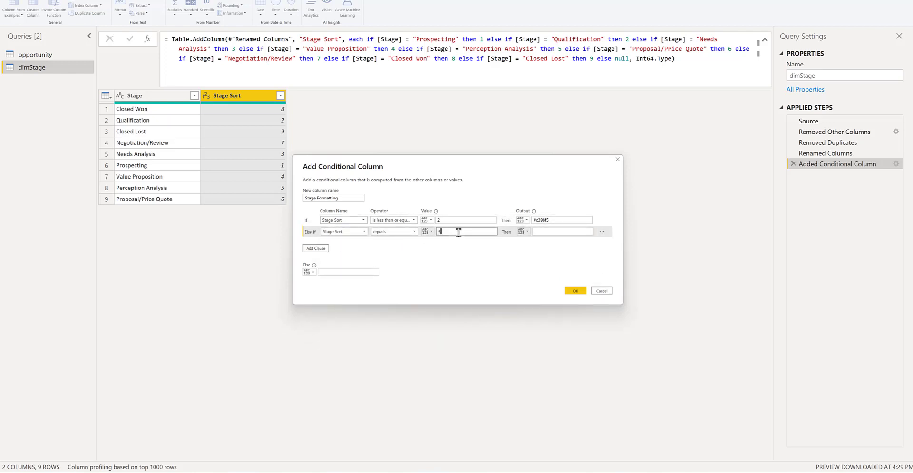
click(566, 231)
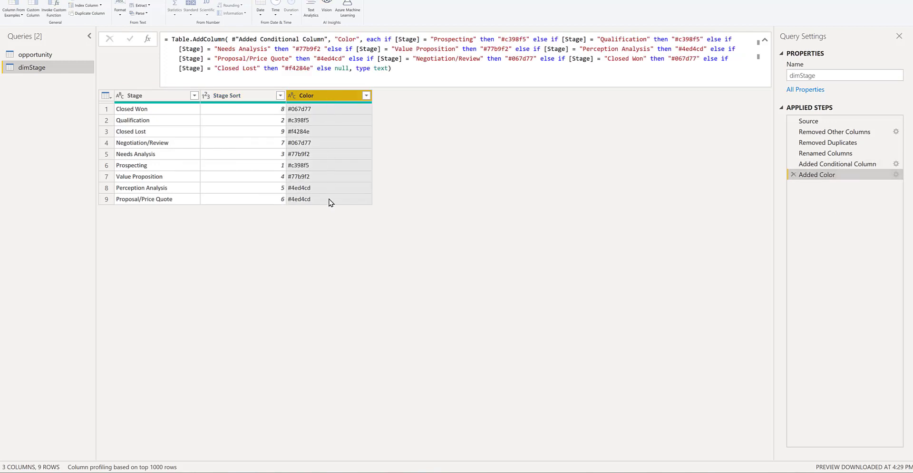
Review the opportunity query, then close Power Query and apply the query changes to the model
click(33, 57)
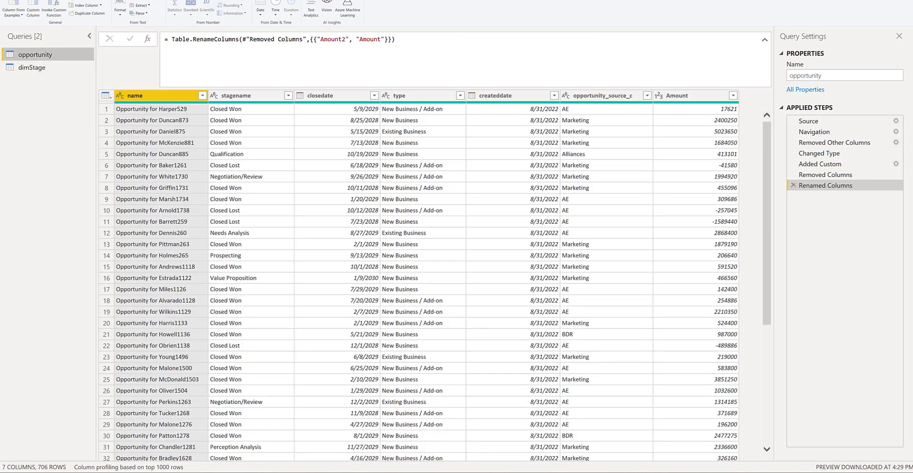
click(29, 0)
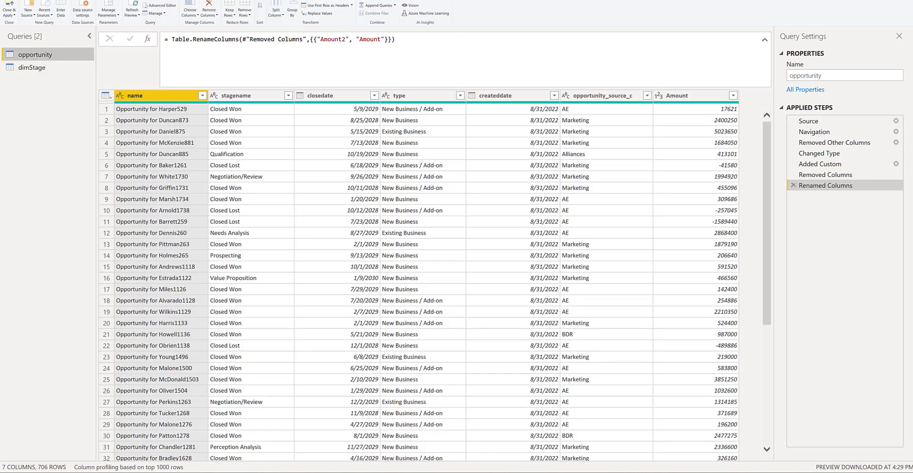
click(9, 6)
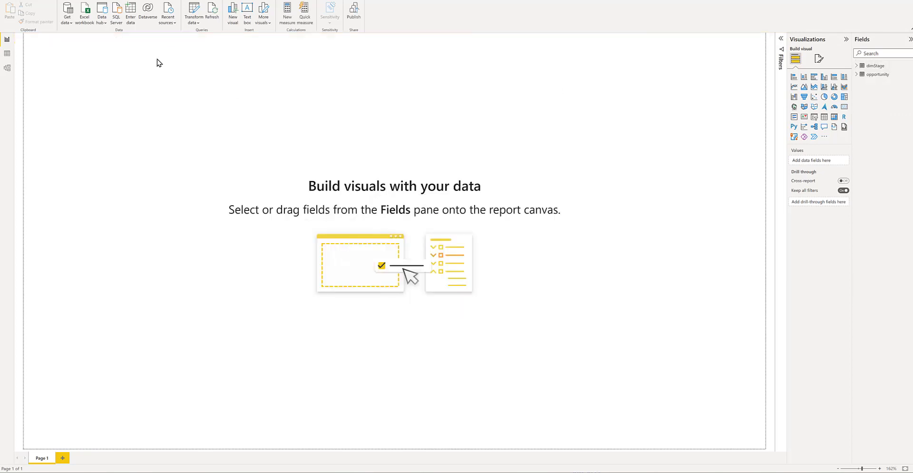
In the model view, relate dimStage's Stage column to opportunity's stagename column and check the relationship's settings
click(15, 75)
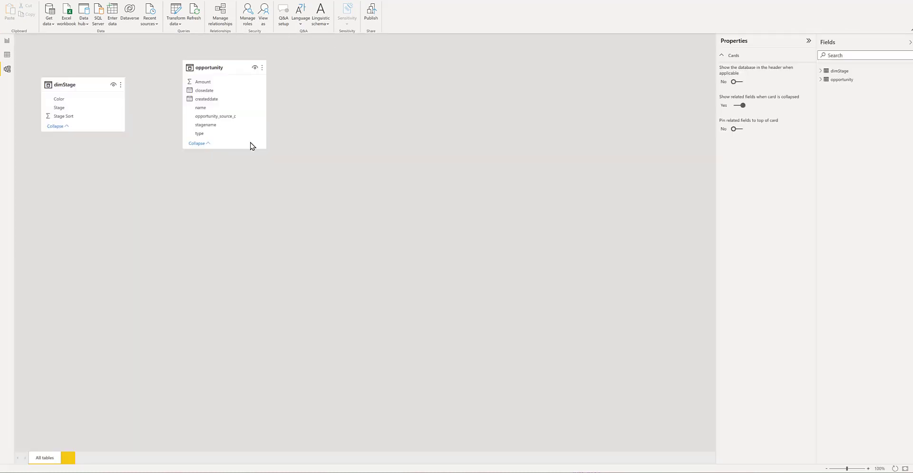
click(214, 67)
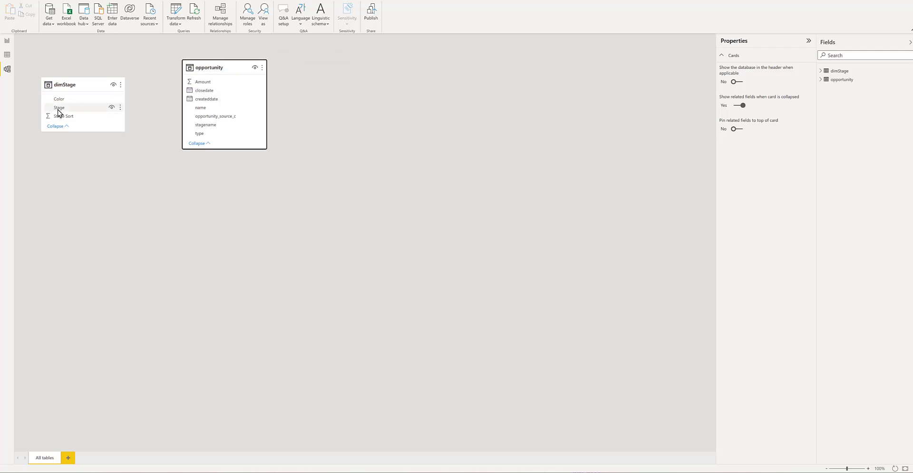
drag(59, 112, 217, 137)
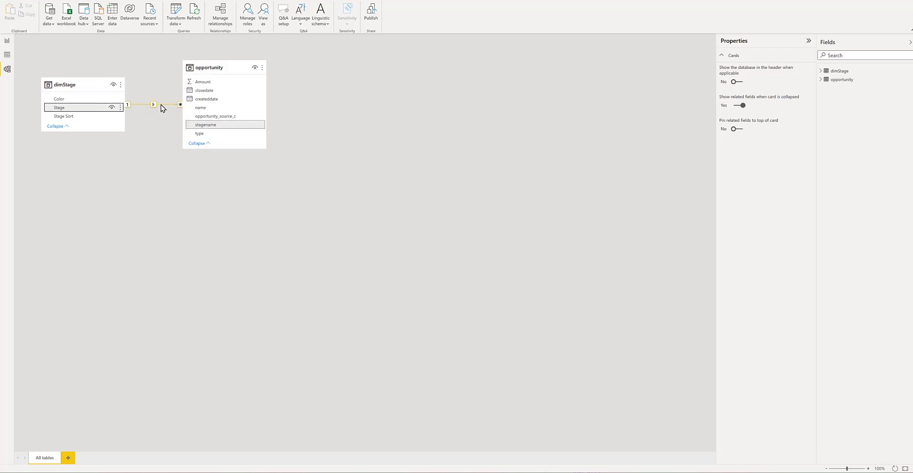
double_click(162, 108)
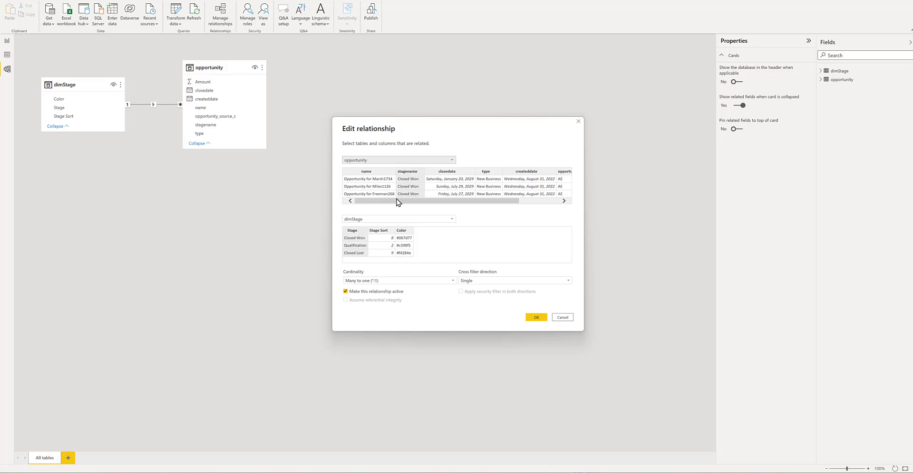
click(565, 319)
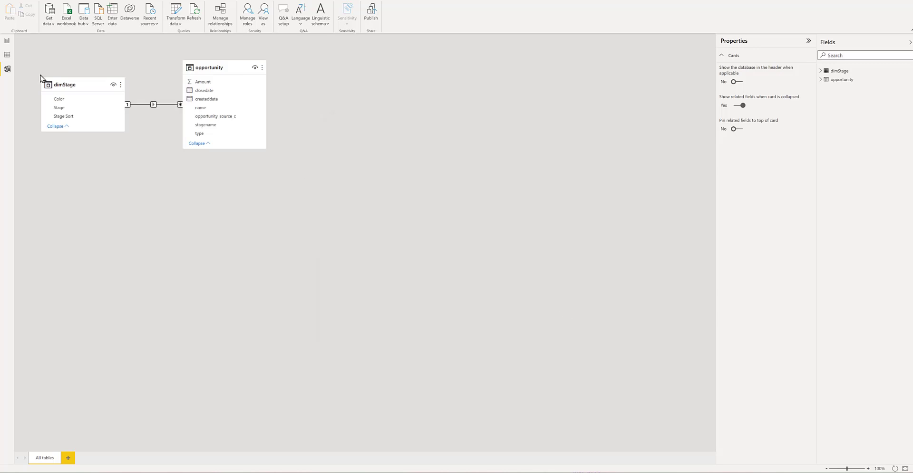
Display the opportunity table in the data view, expand its fields and select the Amount column
click(7, 40)
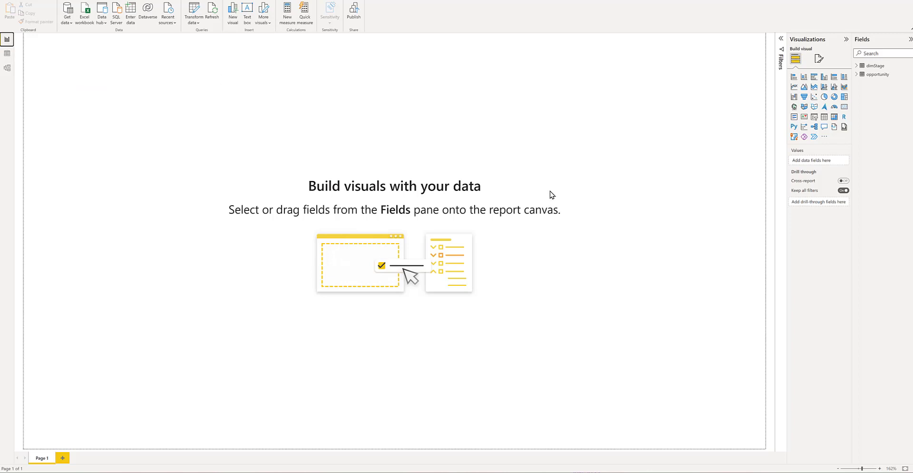
click(7, 56)
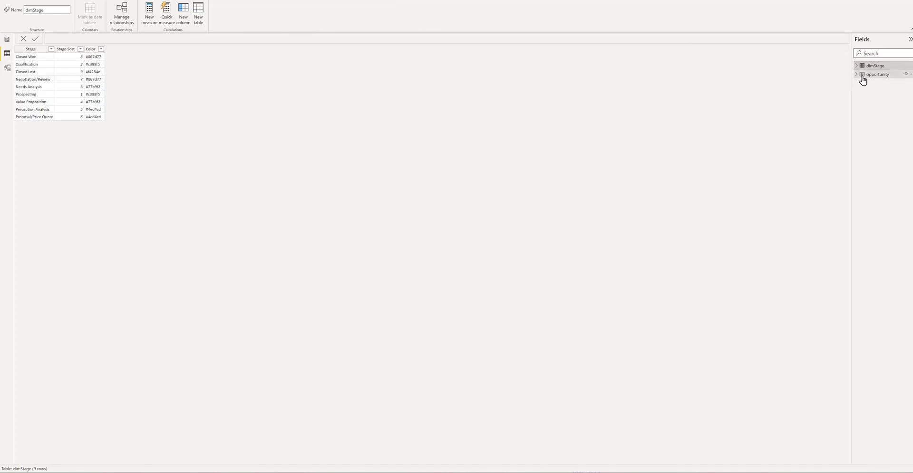
click(862, 76)
click(856, 75)
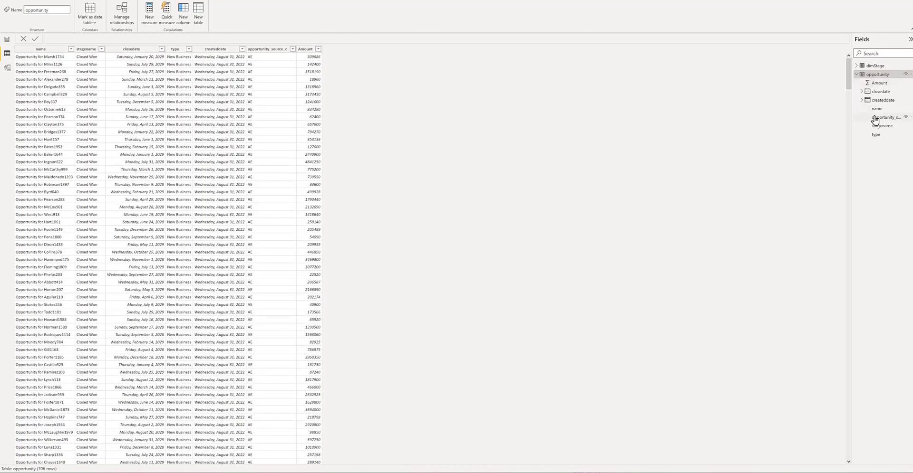
click(879, 84)
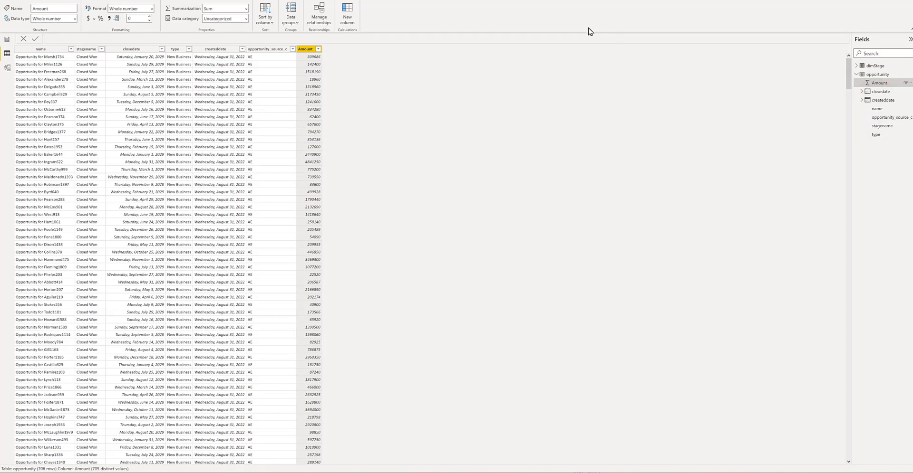
Create the measure Sales Amount = sum(opportunity[Amount]) in the opportunity table and format it as £ English (United Kingdom) currency
right_click(873, 84)
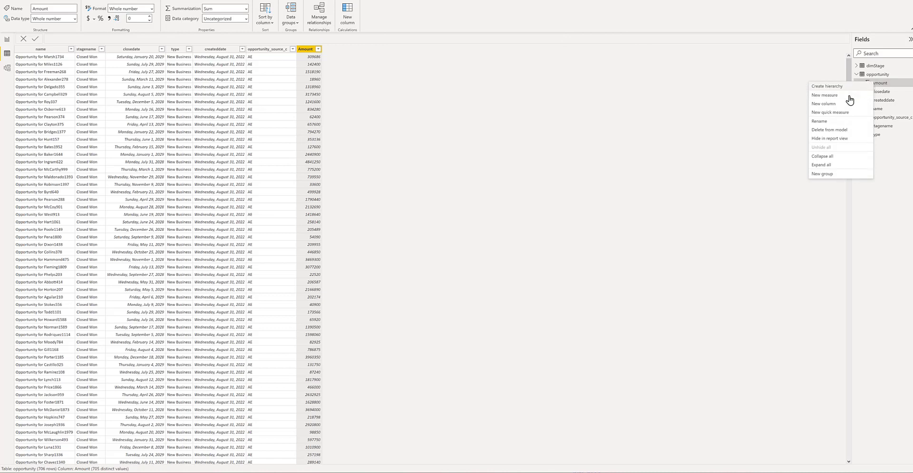
click(831, 96)
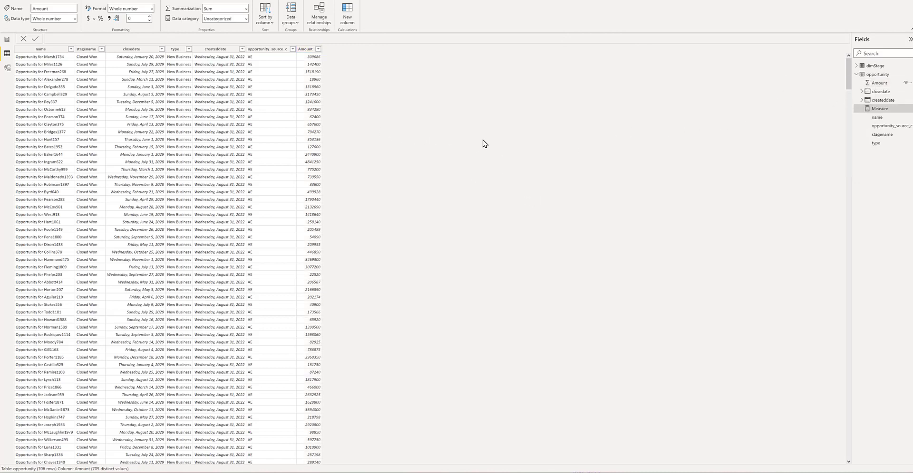
text(Sal)
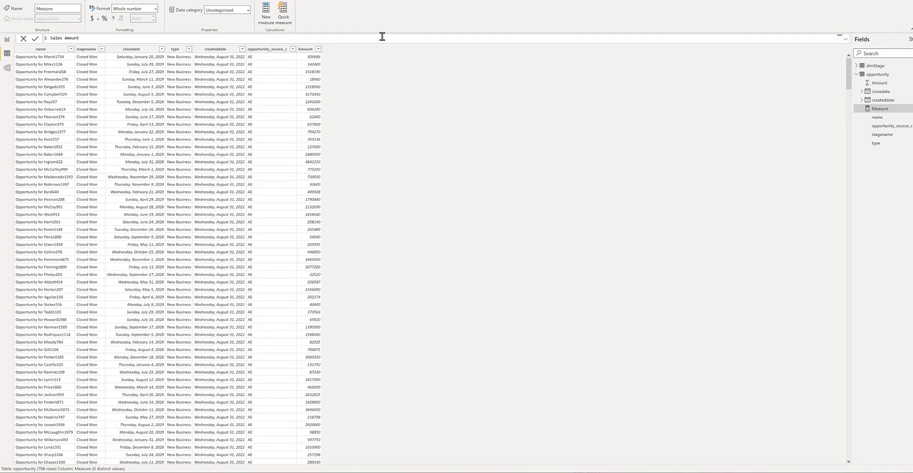
text(es Amount)
ctrl+scroll(382, 37, up, 3)
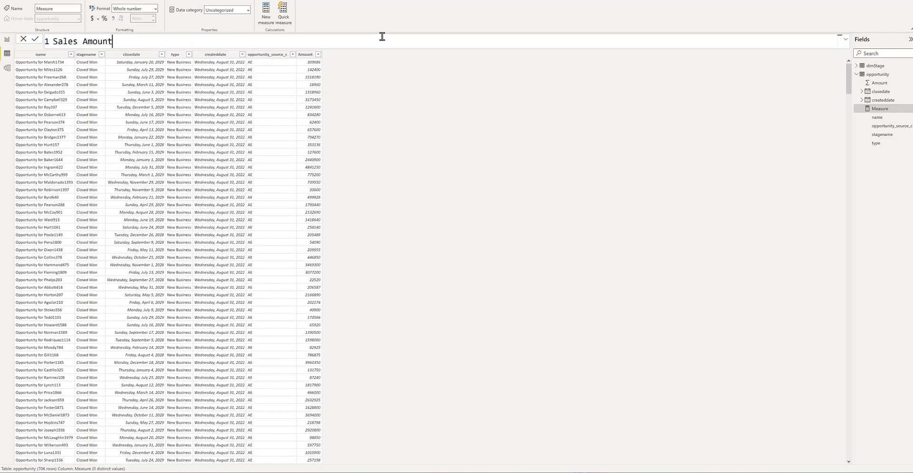
text(sum()
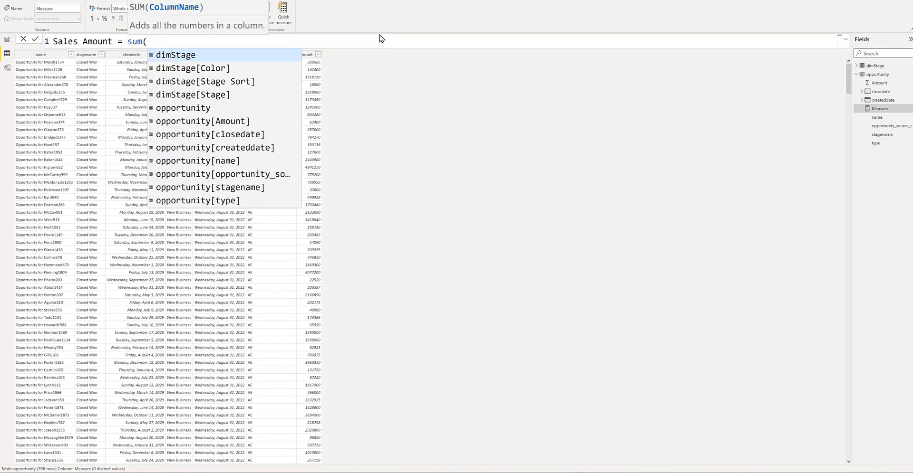
click(250, 122)
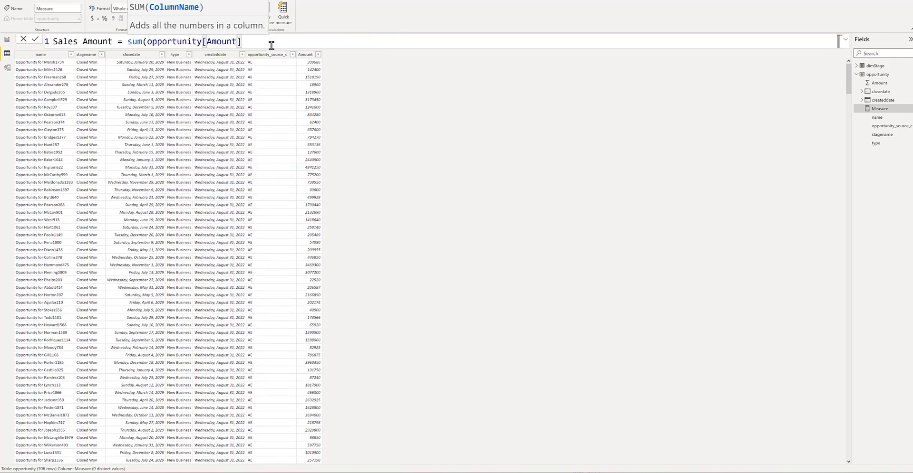
text())
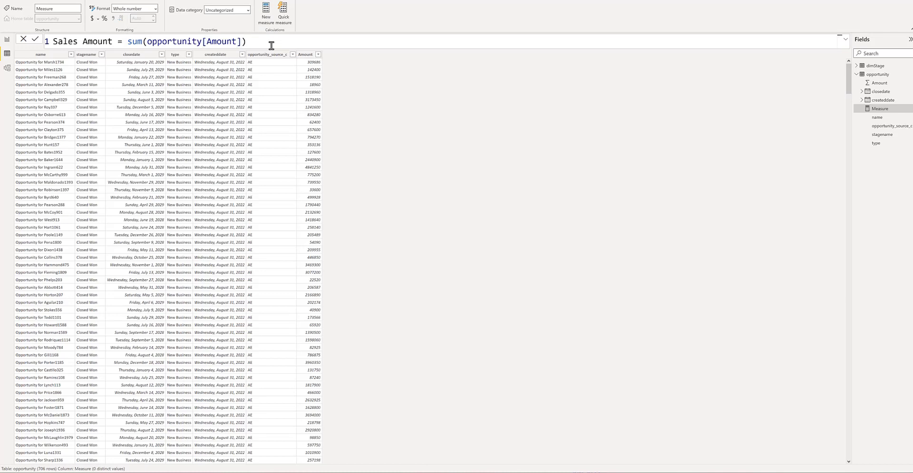
key(Return)
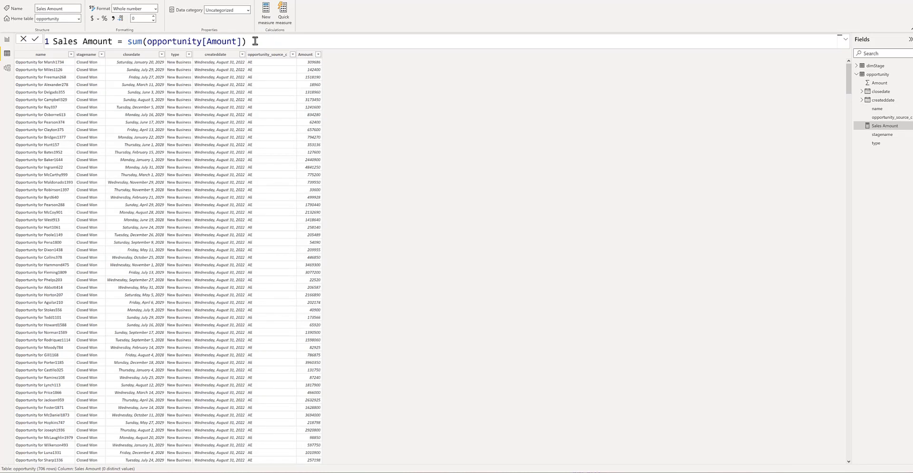
click(98, 20)
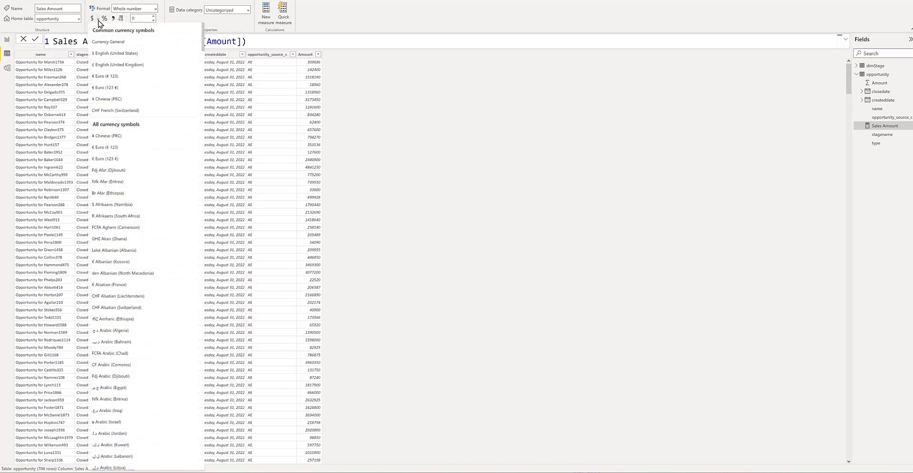
click(110, 64)
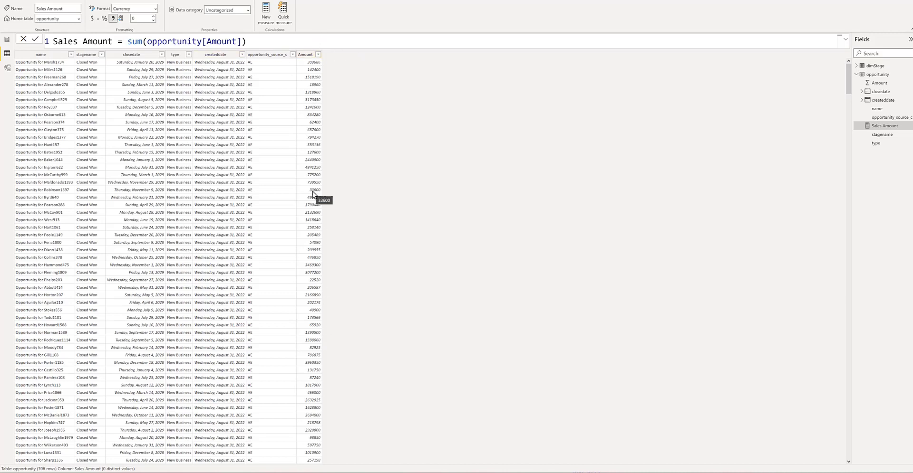
On the report page, create a large table visual showing the sum of opportunity's Amount across most of the canvas
click(7, 41)
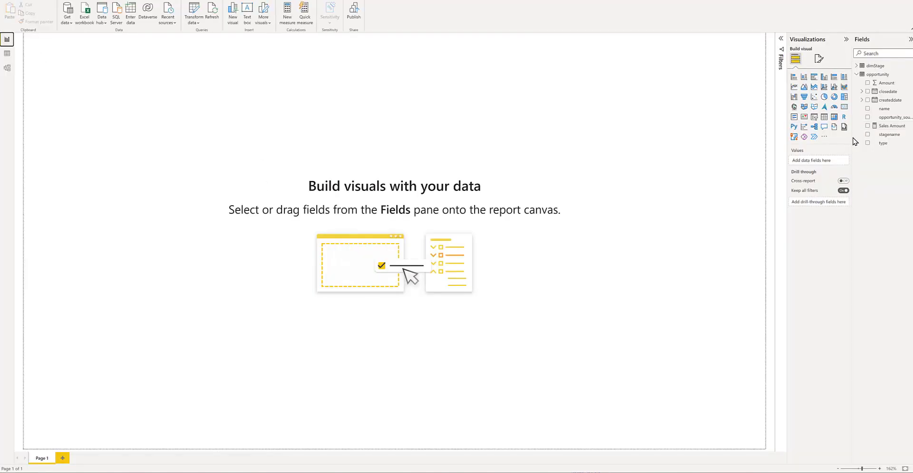
click(867, 84)
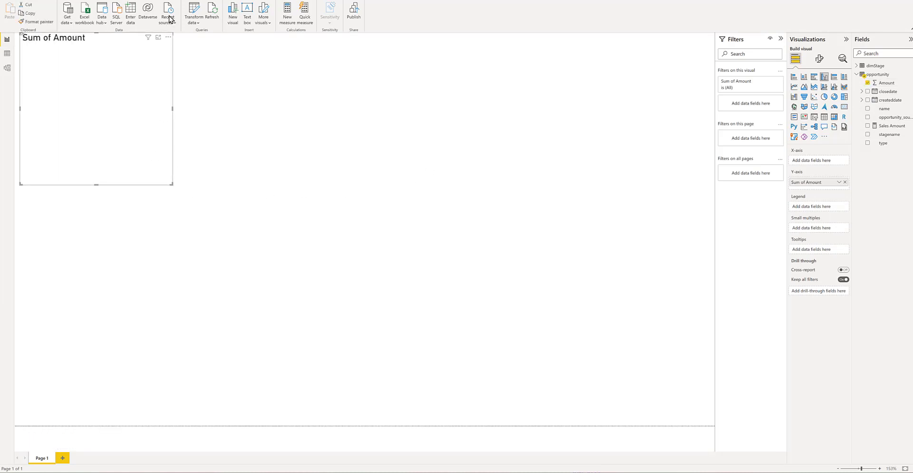
drag(133, 38, 172, 87)
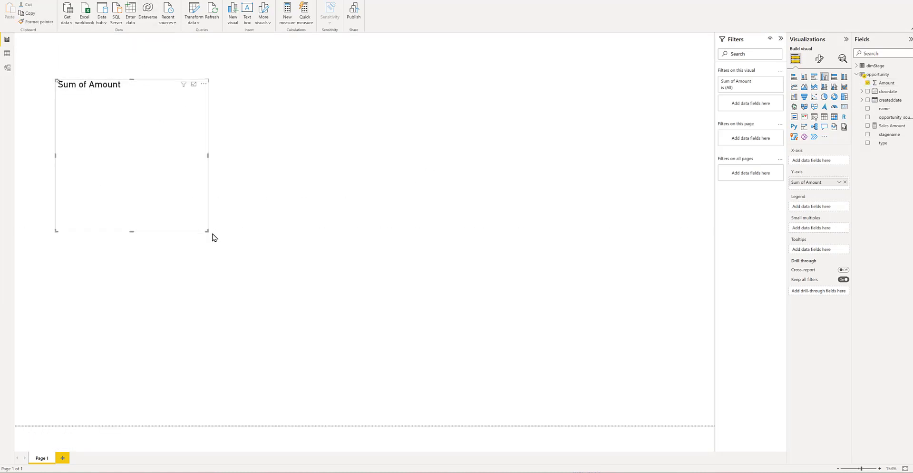
drag(207, 230, 609, 352)
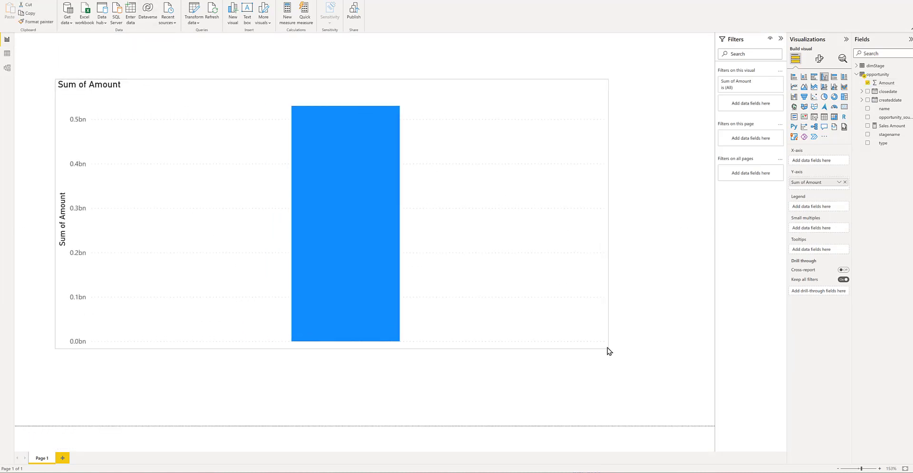
click(824, 117)
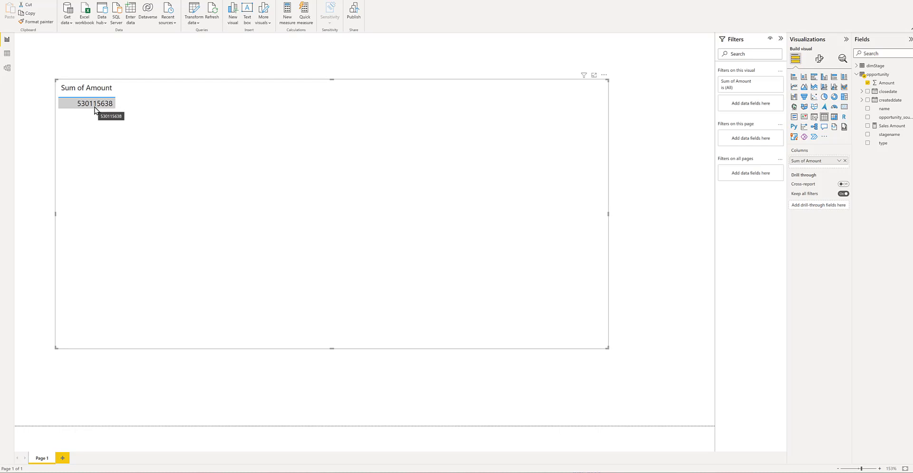
Add stagename as the first column of the table visual and Sales Amount as the last
click(880, 135)
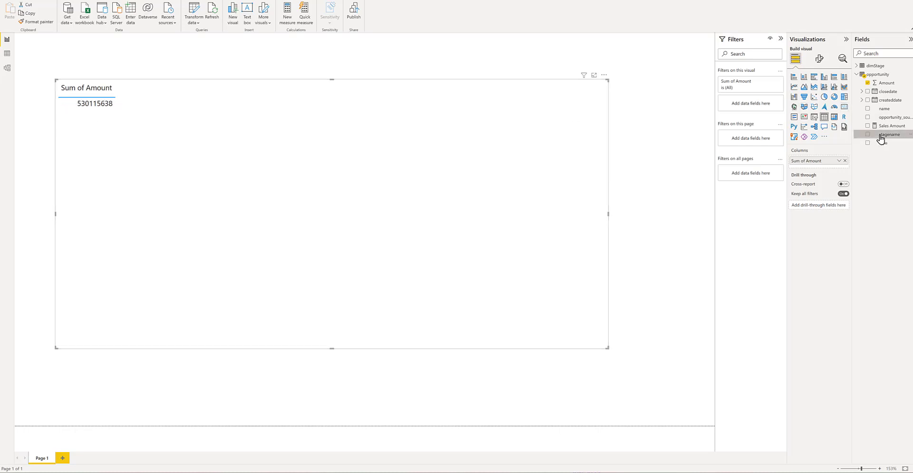
drag(883, 135, 818, 169)
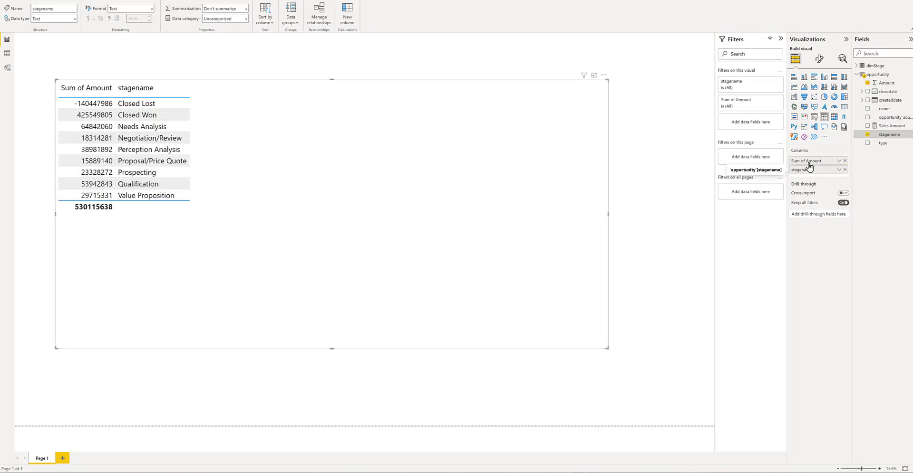
drag(809, 166, 810, 167)
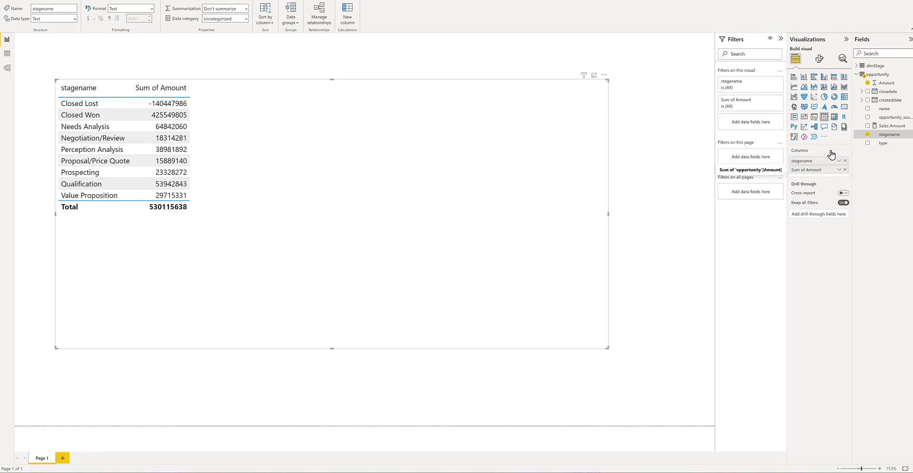
click(868, 127)
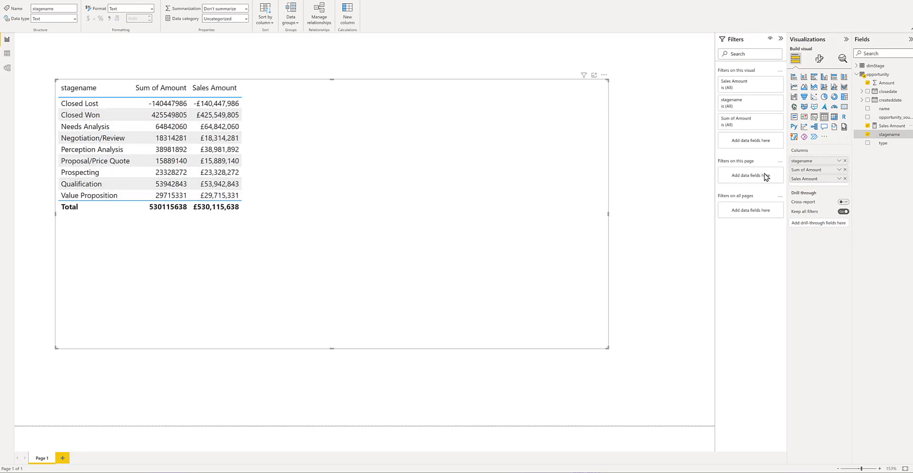
Hide the Amount field in the opportunity table and remove Sum of Amount from the table visual
right_click(887, 84)
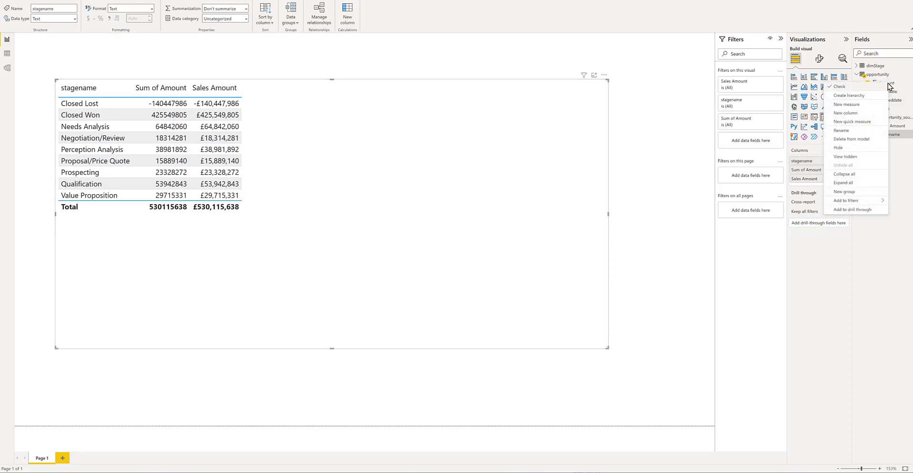
click(861, 154)
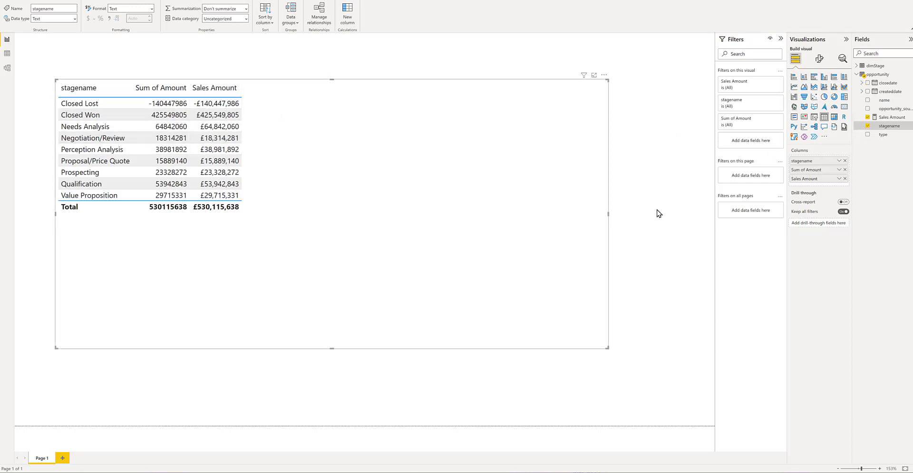
click(844, 169)
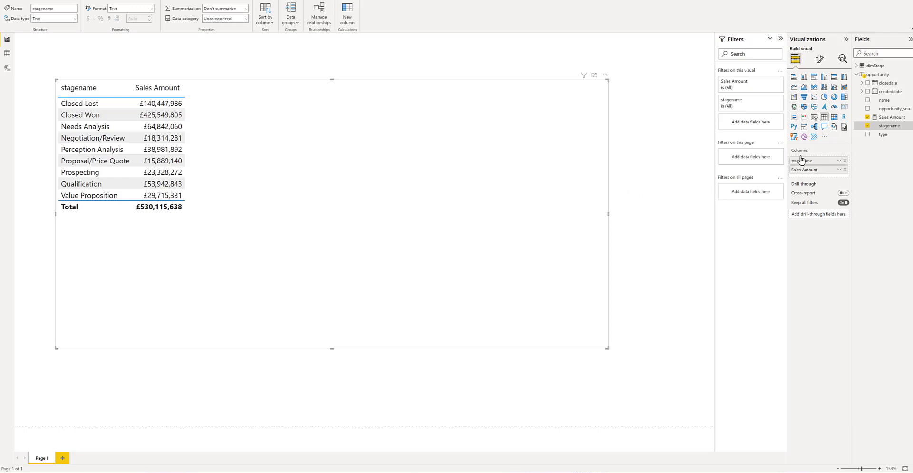
In the opportunity table, enter a new measure Running Total = VAR CurrentTotal = SELECTEDVALUE(dimStage[Stage Sort]) RETURN CALCULATE([Sales Amount], dimStage[Stage Sort] <= CurrentTotal, ALL(dimStage[stagename]))
right_click(877, 127)
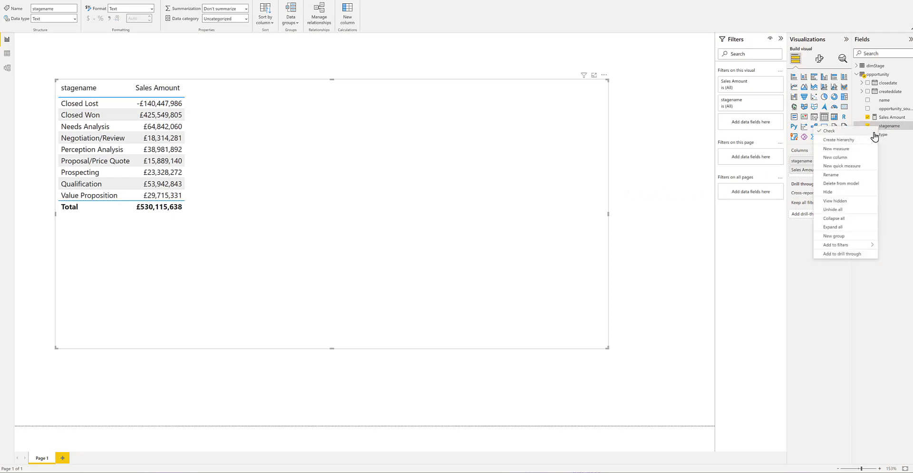
click(861, 149)
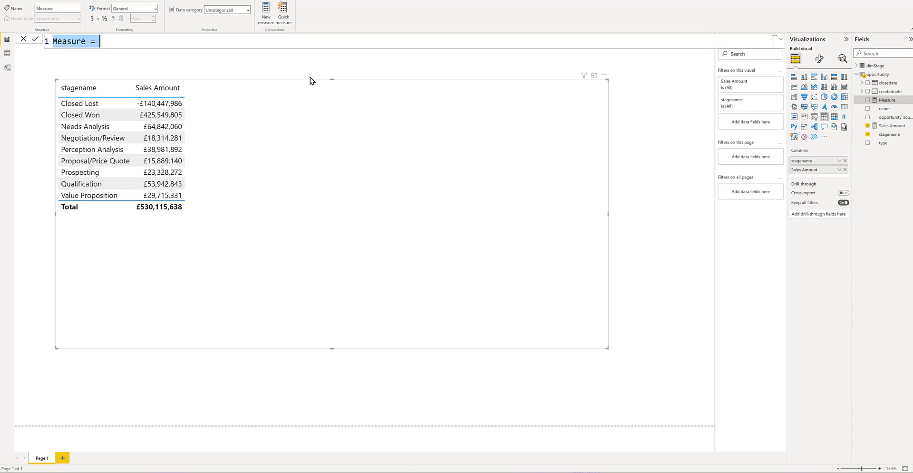
text(Running Total = VAR CurrentTotal = SELECTEDVALUE ( dimStage[Stage Sort] ) RETURN     CALCULATE (         [Sales Amount],         dimStage[Stage Sort]  <= CurrentTotal,         ALL ( dimStage[stagename] )     ))
click(147, 39)
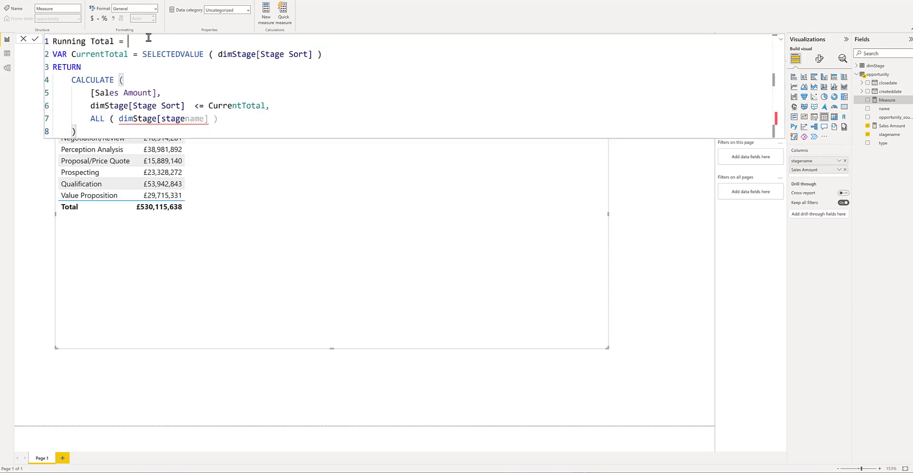
Review the Running Total formula from the CurrentTotal variable and SELECTEDVALUE through the CALCULATE filter on dimStage[Stage Sort]
click(114, 53)
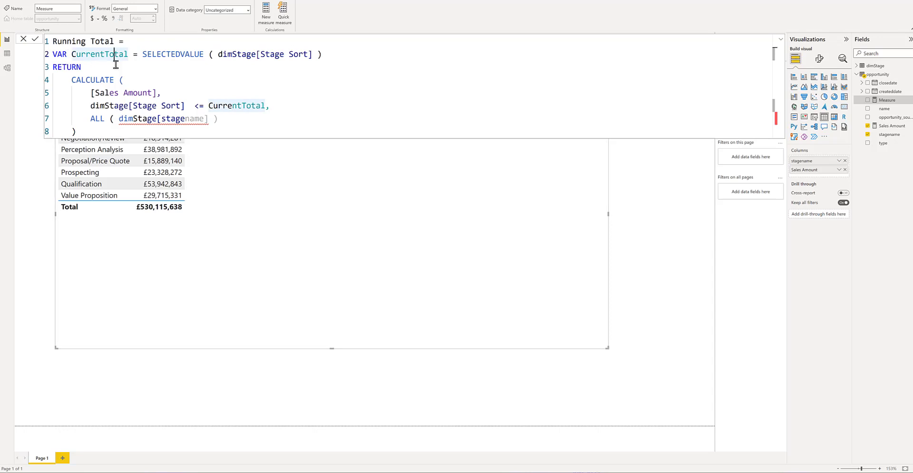
click(72, 54)
drag(53, 55, 65, 54)
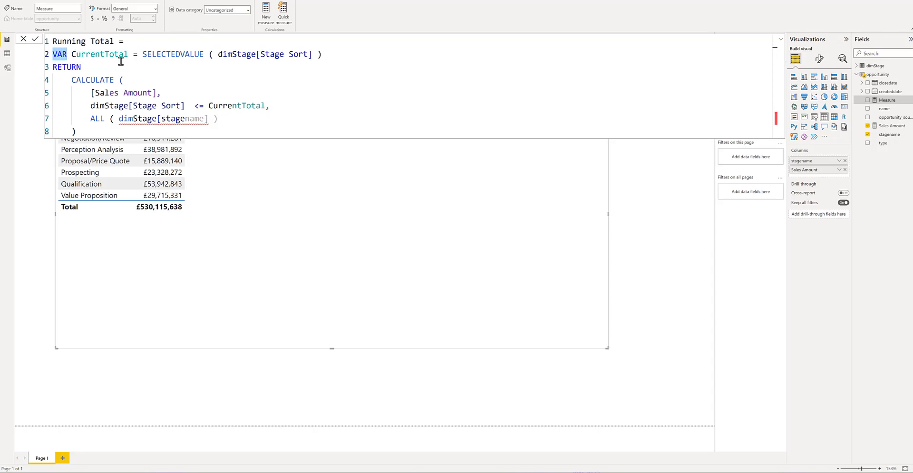
click(81, 54)
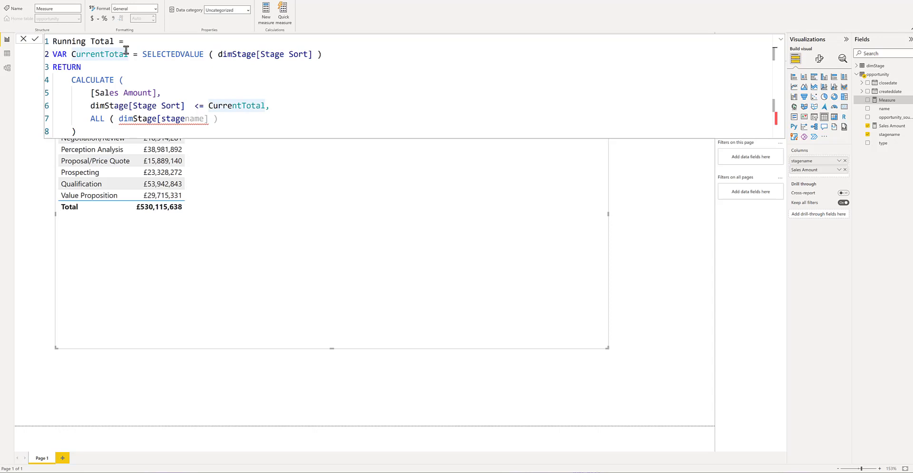
click(142, 54)
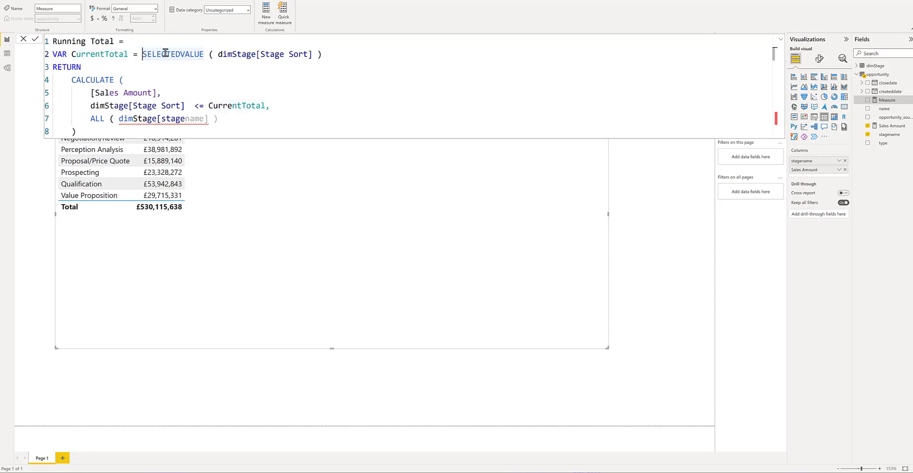
click(226, 55)
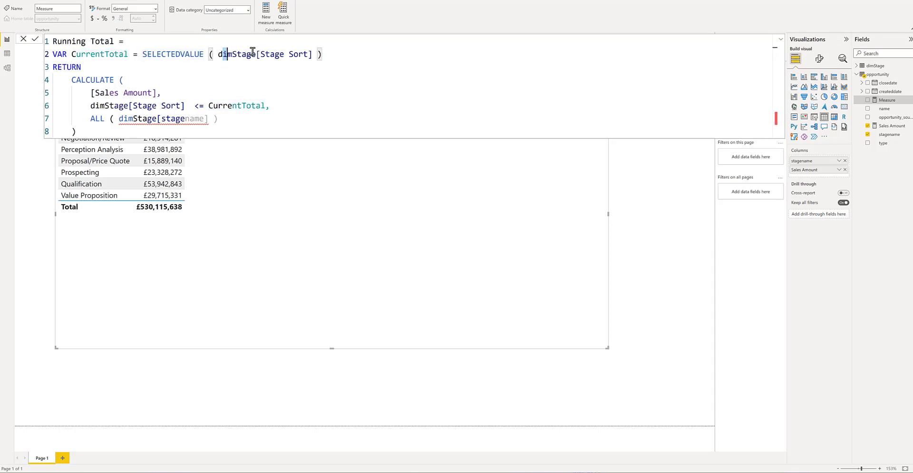
drag(227, 54, 324, 54)
click(327, 54)
double_click(102, 81)
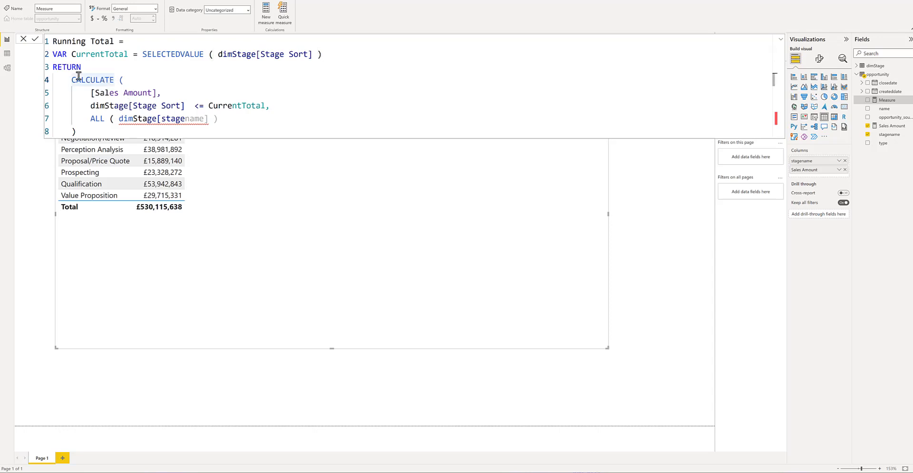
click(94, 106)
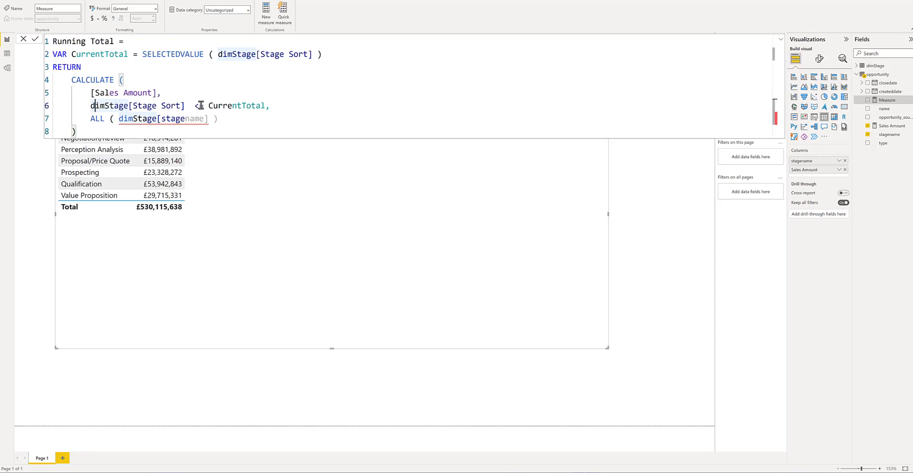
click(281, 107)
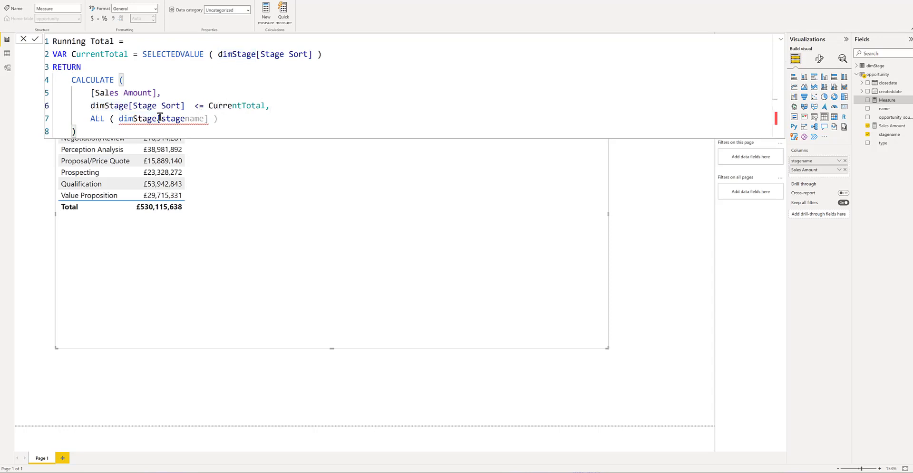
Correct the column inside ALL to dimStage[Stage] and commit the Running Total measure
click(205, 118)
key(BackSpace)
key(BackSpace)
key(BackSpace)
key(BackSpace)
key(BackSpace)
key(BackSpace)
key(BackSpace)
key(BackSpace)
key(BackSpace)
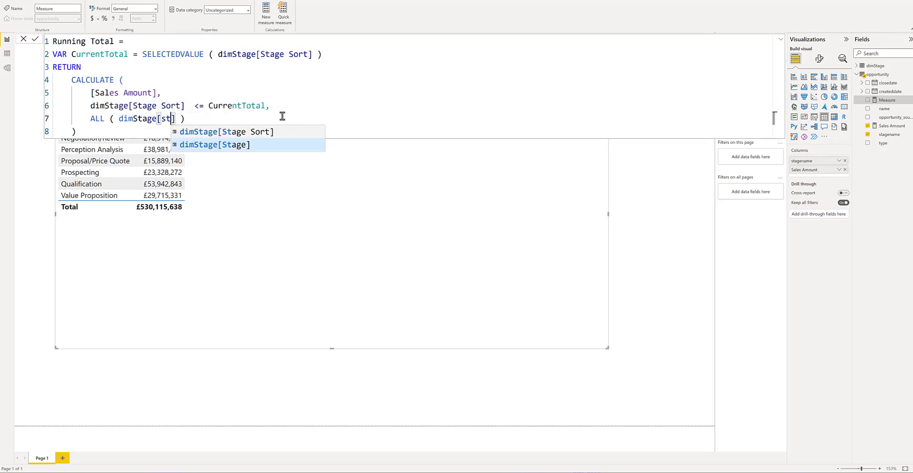
text(Stage)
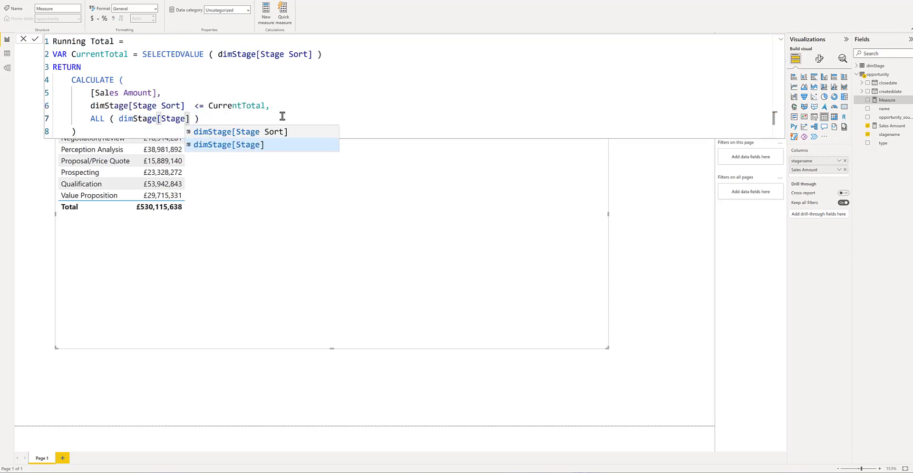
click(223, 114)
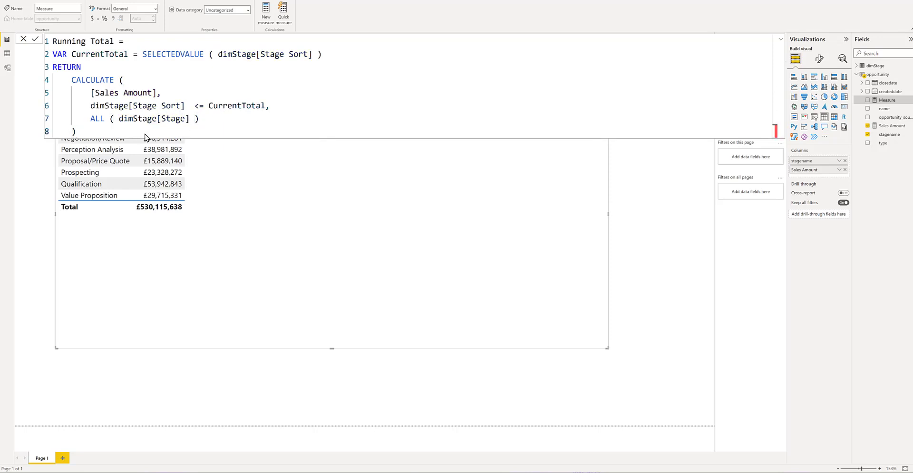
key(Return)
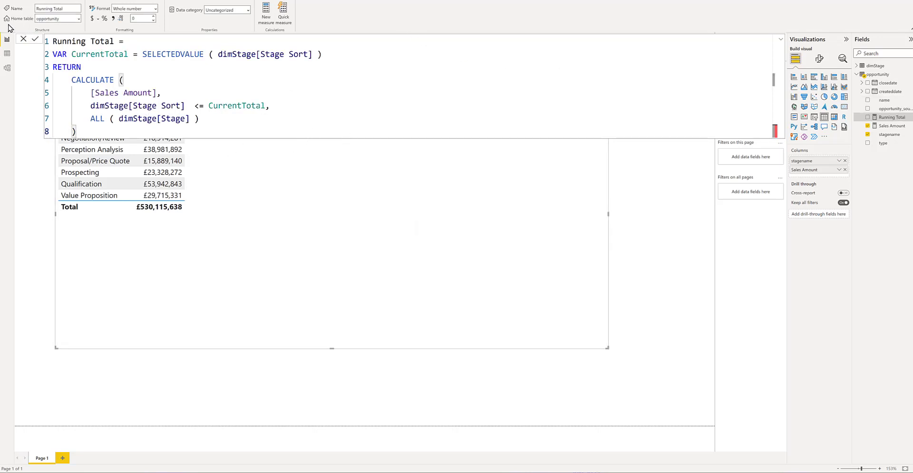
Format Running Total as £ English (United Kingdom) currency and add it as the last column of the table visual
click(98, 19)
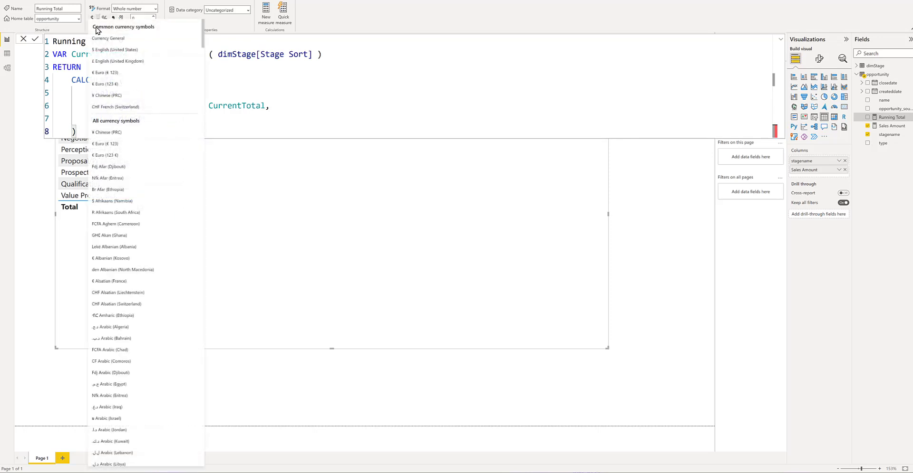
click(106, 68)
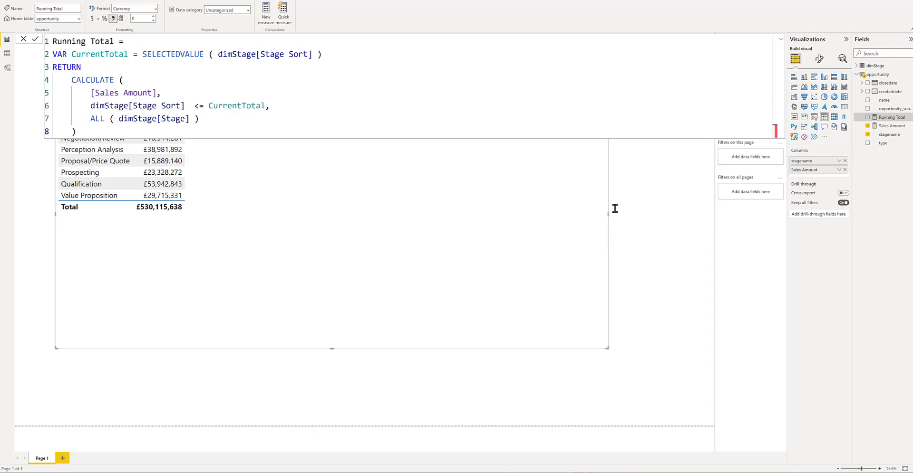
click(665, 247)
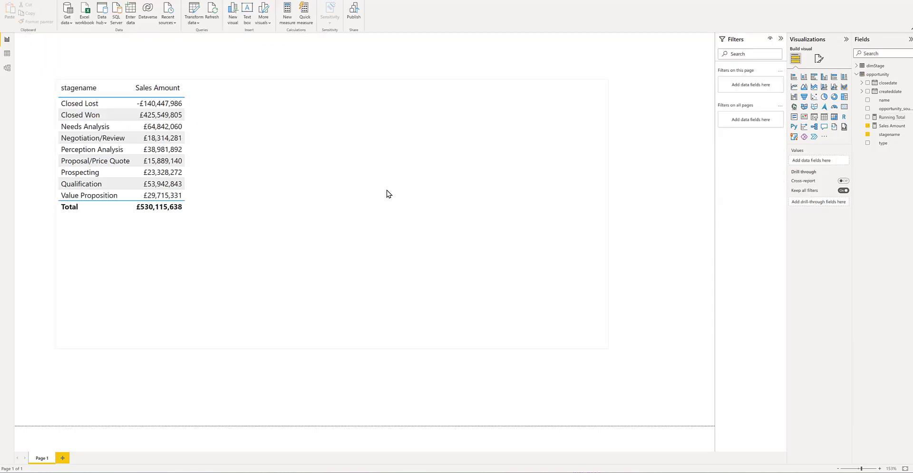
click(401, 195)
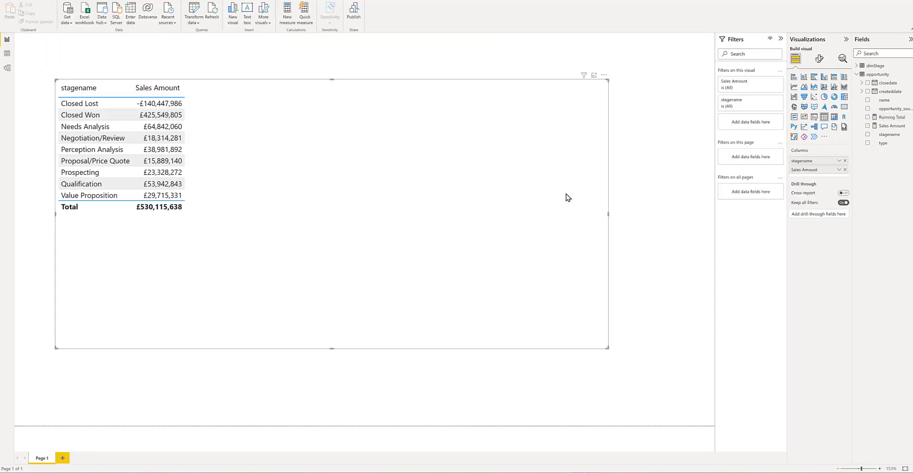
click(868, 116)
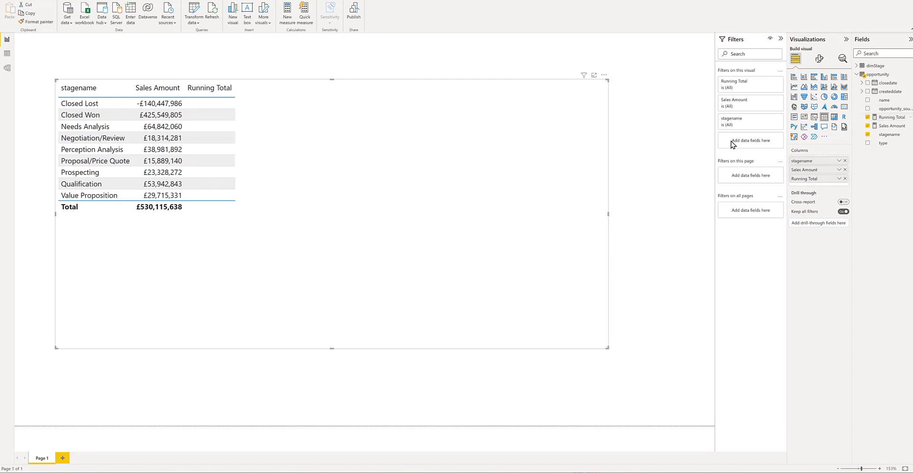
Expand the dimStage fields and check the dimStage[Stage Sort] reference in the Running Total formula
click(895, 117)
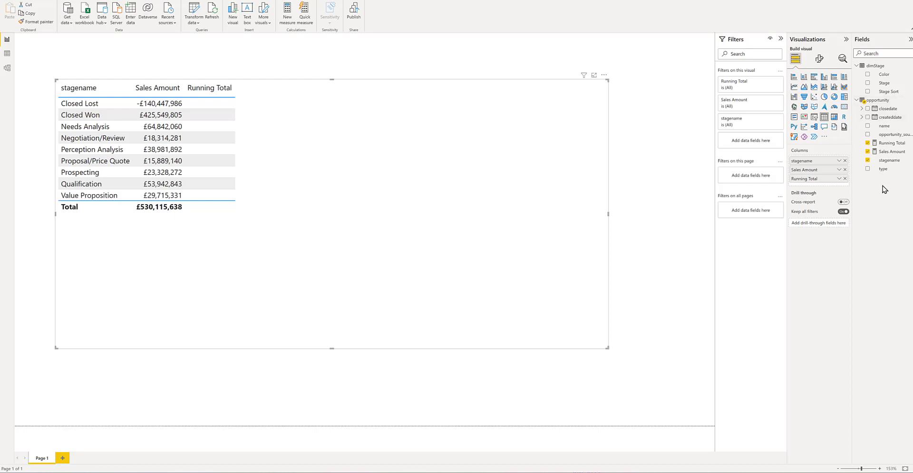
click(878, 144)
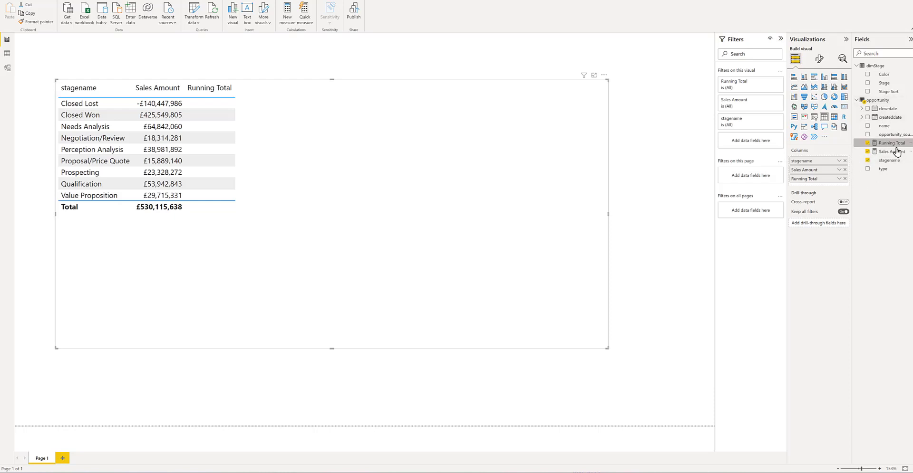
click(781, 41)
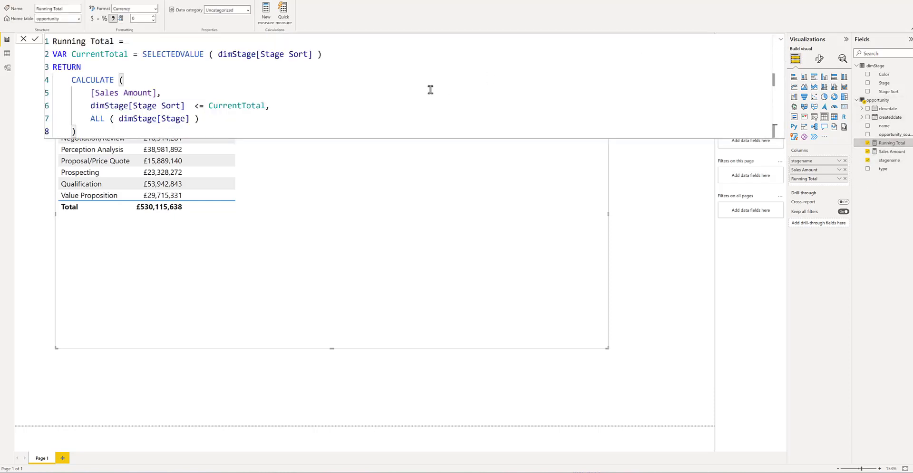
drag(317, 54, 214, 56)
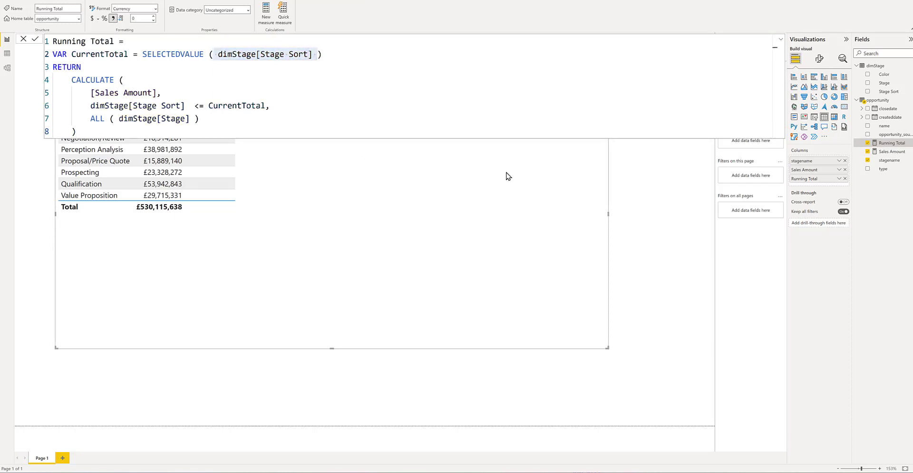
click(695, 179)
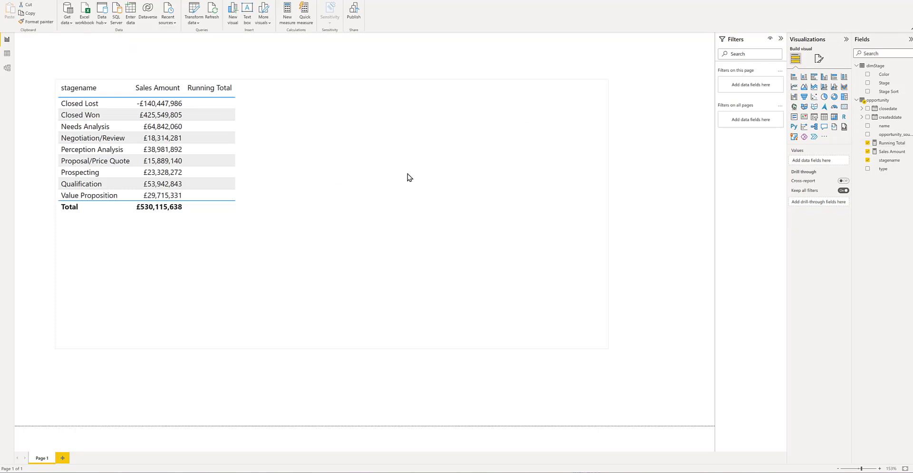
Replace stagename in the table visual with dimStage's Stage field and place it as the first column
click(300, 180)
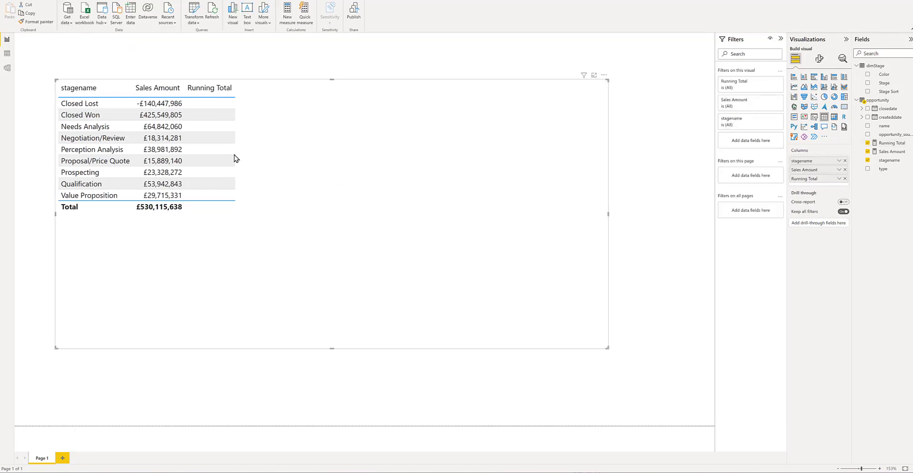
click(845, 162)
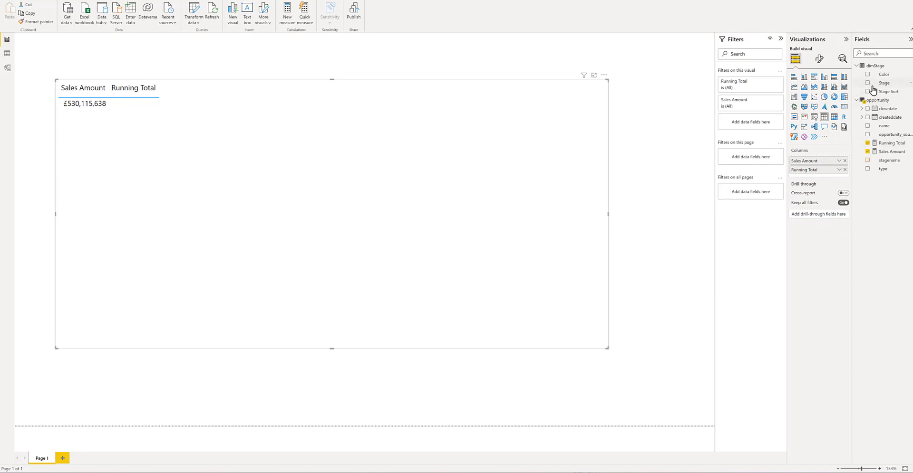
click(868, 83)
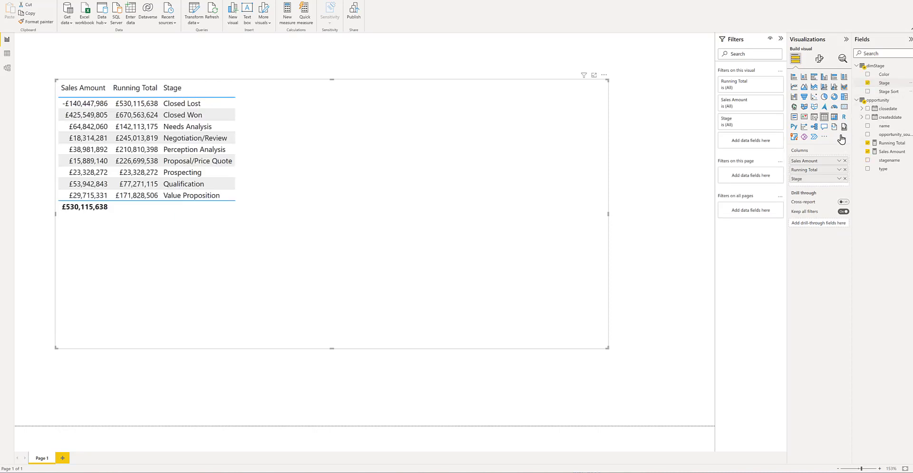
mouse_move(821, 180)
mouse_down()
mouse_move(821, 164)
mouse_move(829, 167)
mouse_up()
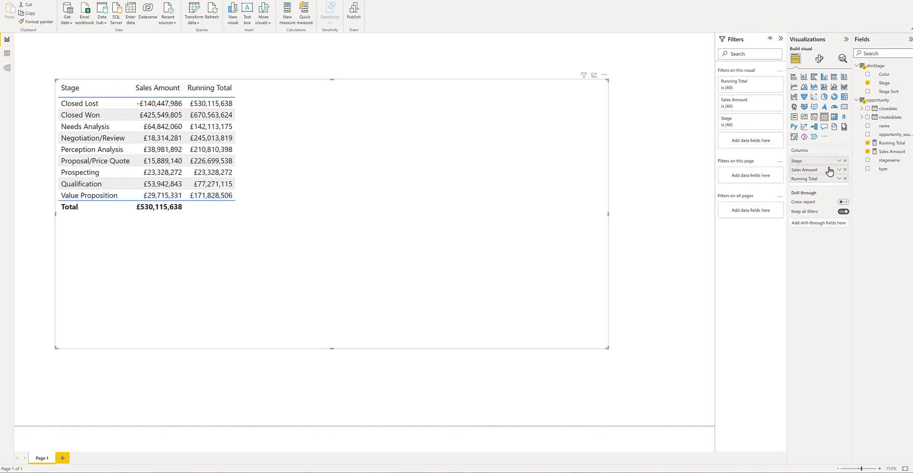
Set the Stage field of dimStage to sort by the Stage Sort column
click(887, 83)
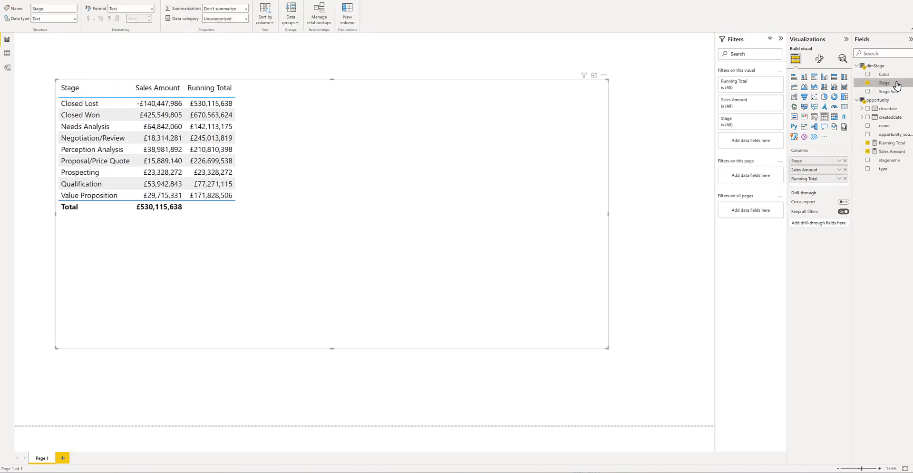
click(265, 16)
click(265, 57)
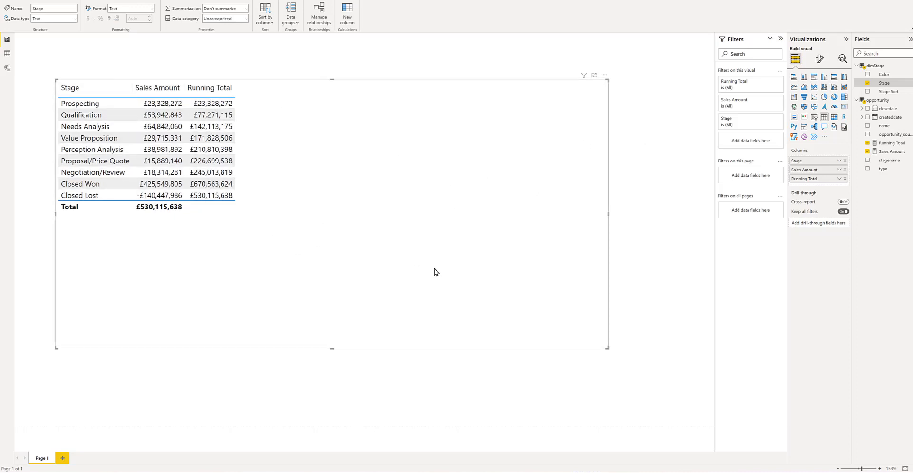
Remove the table visual from the report page
click(603, 75)
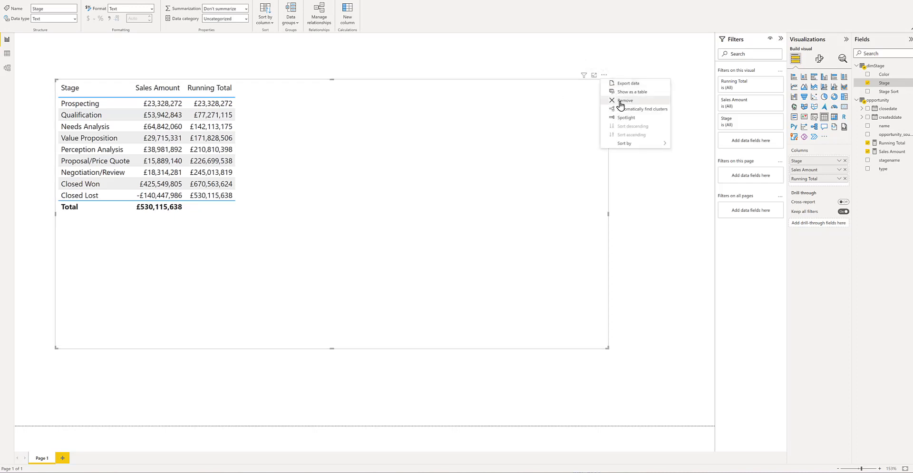
click(620, 100)
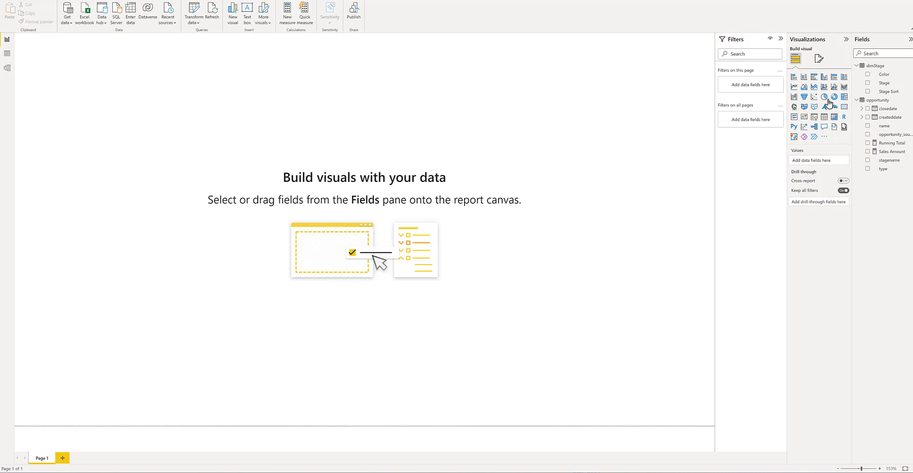
Import the Simple Waterfall custom visual by DATANOMY LIMITED from AppSource and pin it alongside the default visuals
click(824, 137)
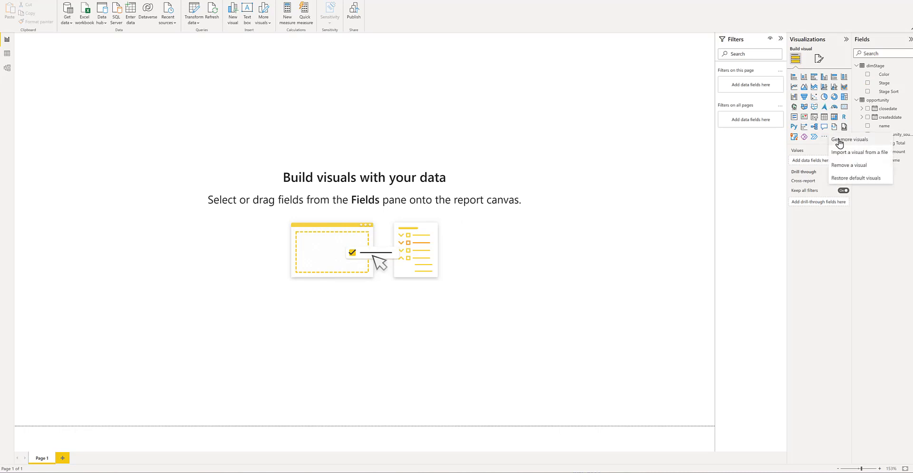
click(840, 140)
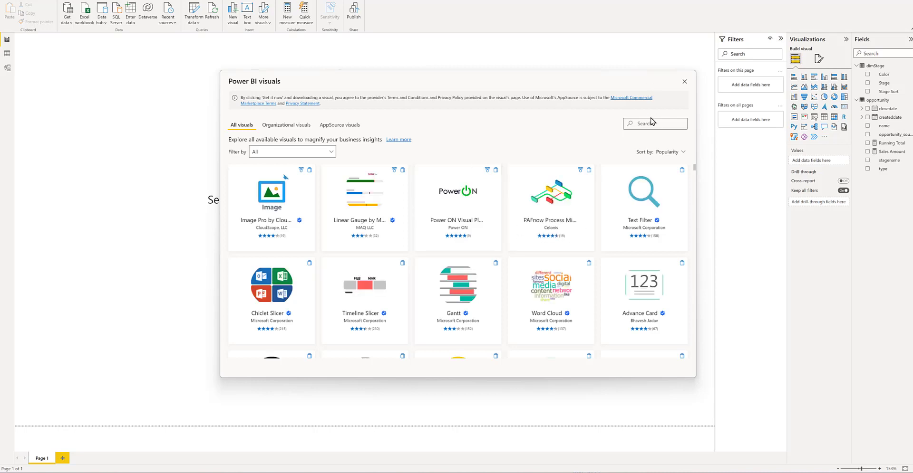
click(649, 124)
text(simpl)
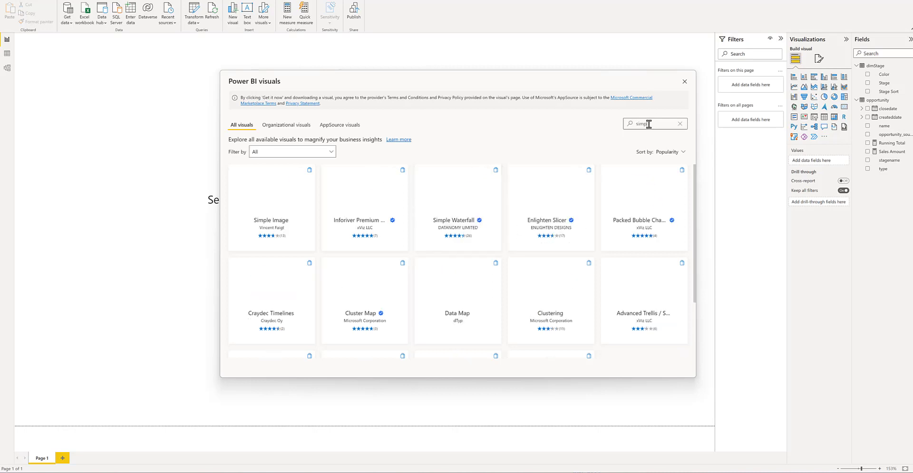
text(e)
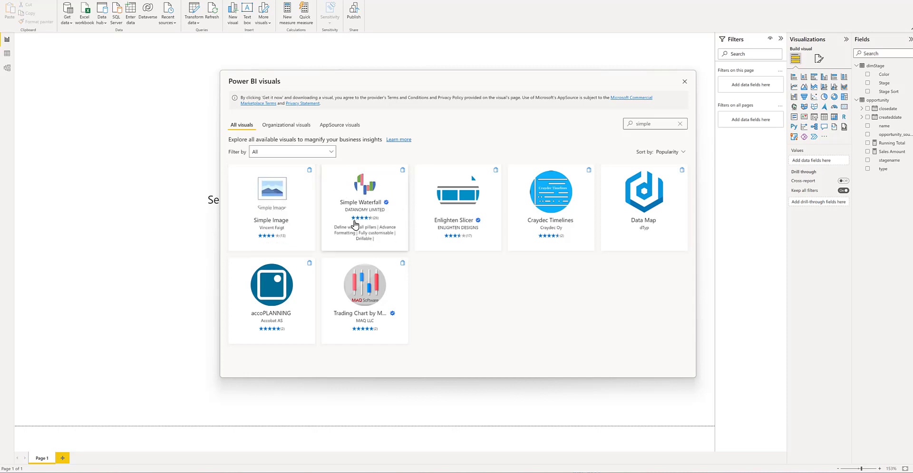
click(366, 209)
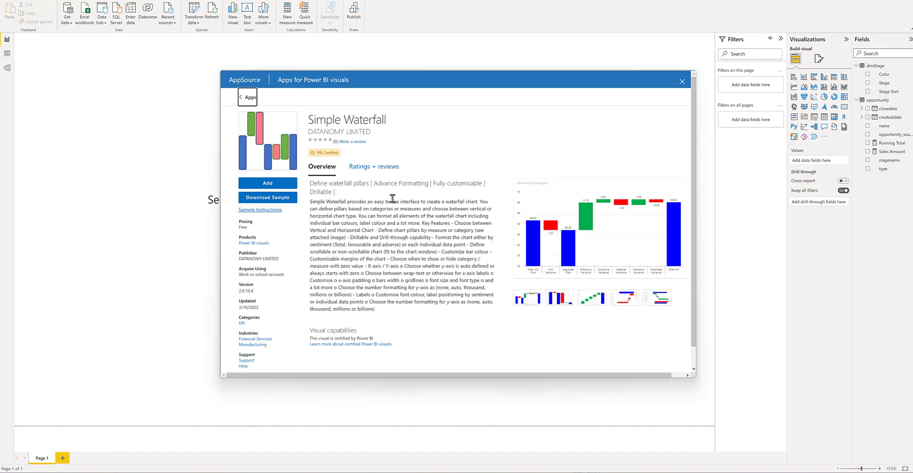
click(277, 184)
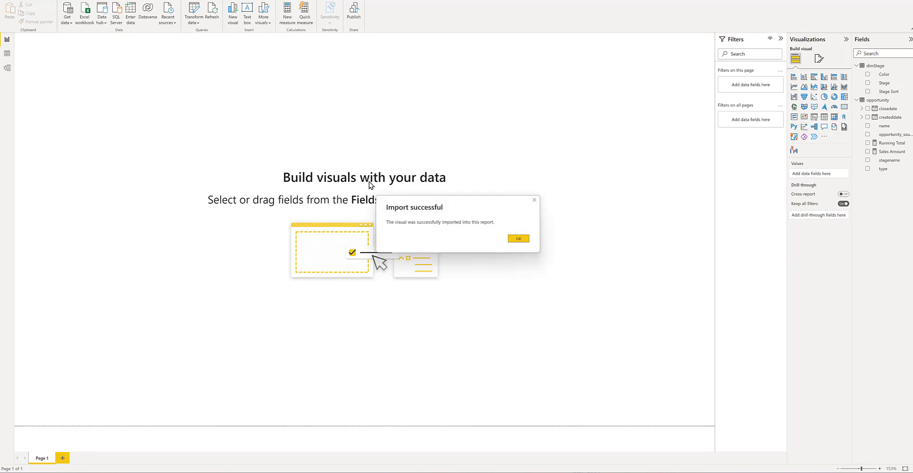
click(517, 239)
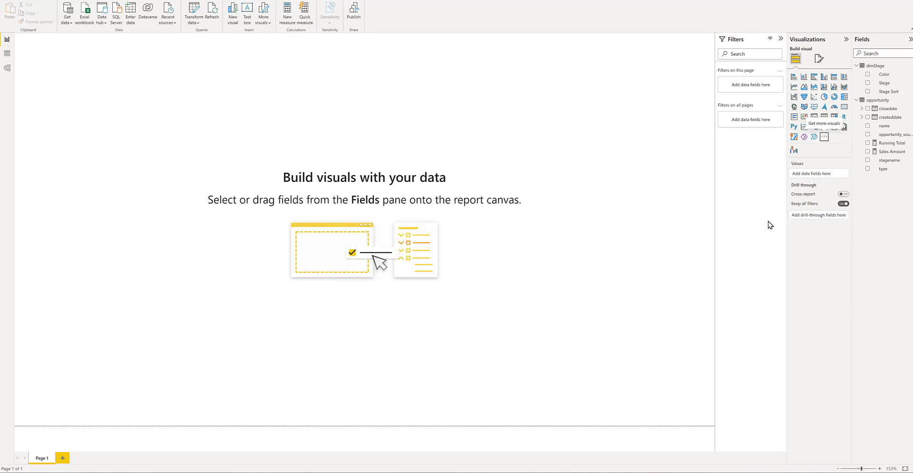
right_click(793, 153)
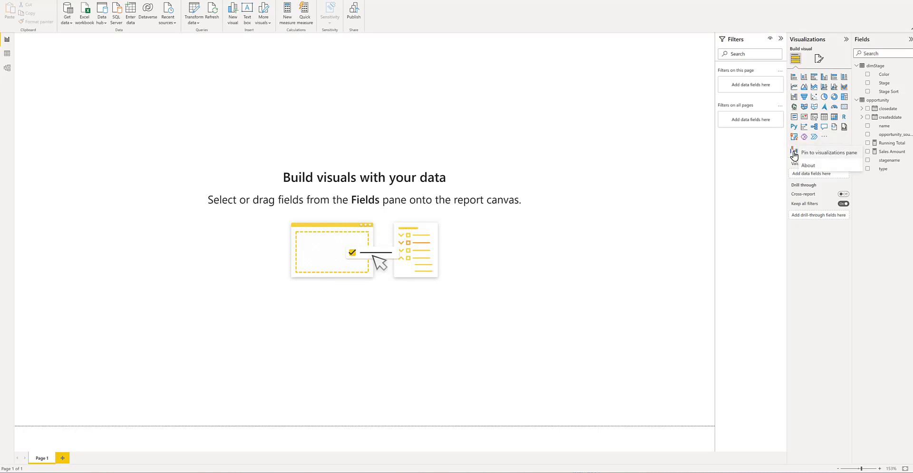
click(837, 156)
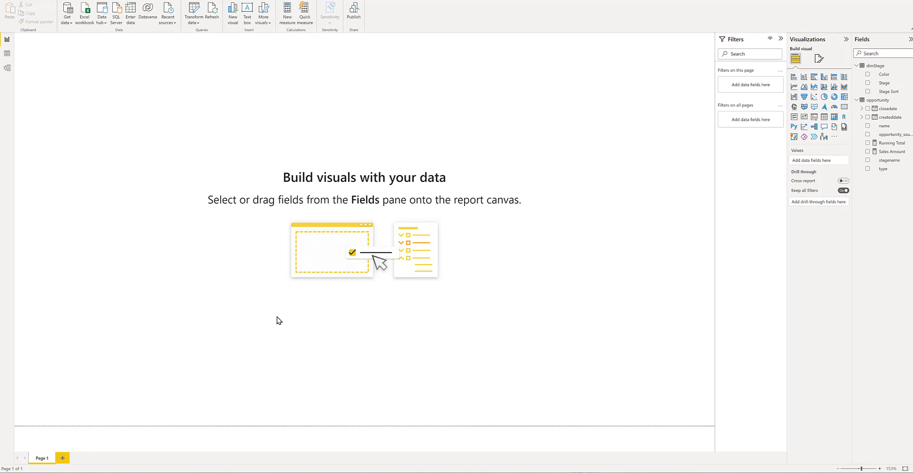
Insert a Simple Waterfall visual on Page 1 and enlarge it to fill nearly the whole report page
click(824, 137)
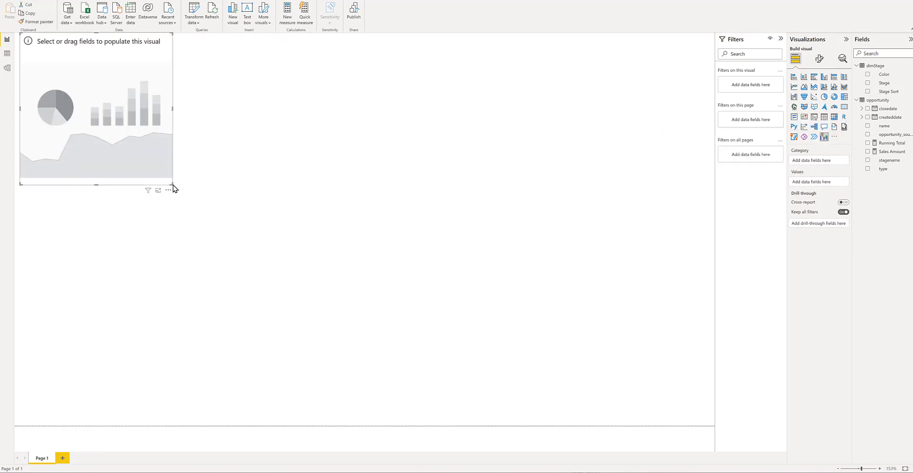
drag(171, 183, 707, 437)
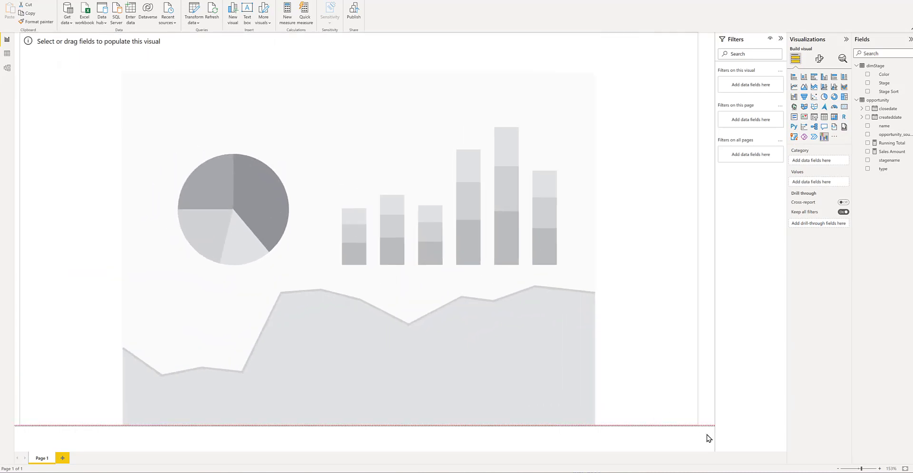
drag(636, 290, 639, 291)
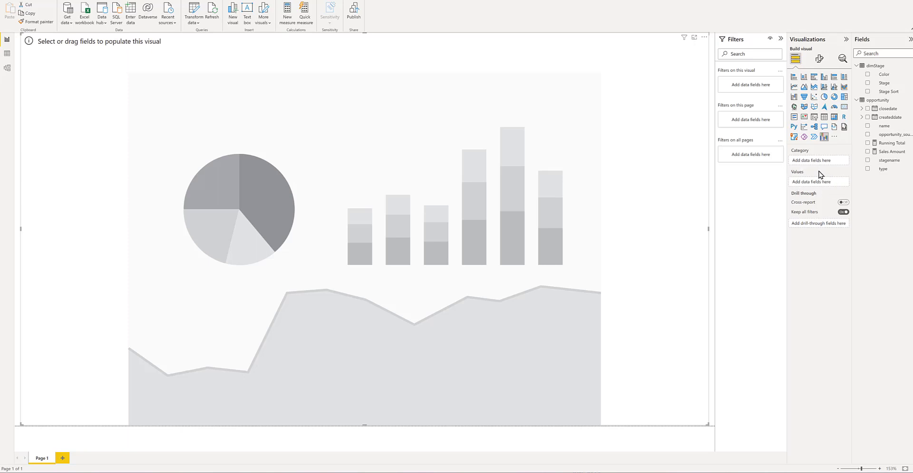
Use dimStage's Stage as the waterfall's category and Sales Amount as its values, and rename the value field Total
click(866, 85)
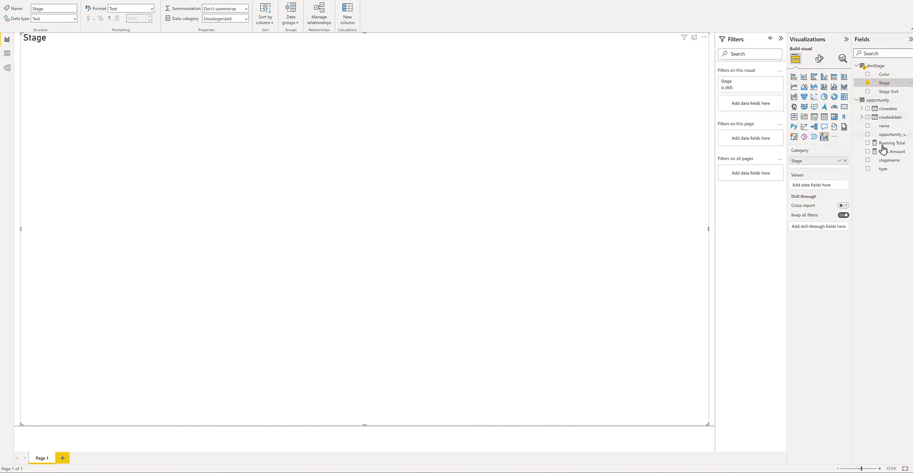
click(868, 152)
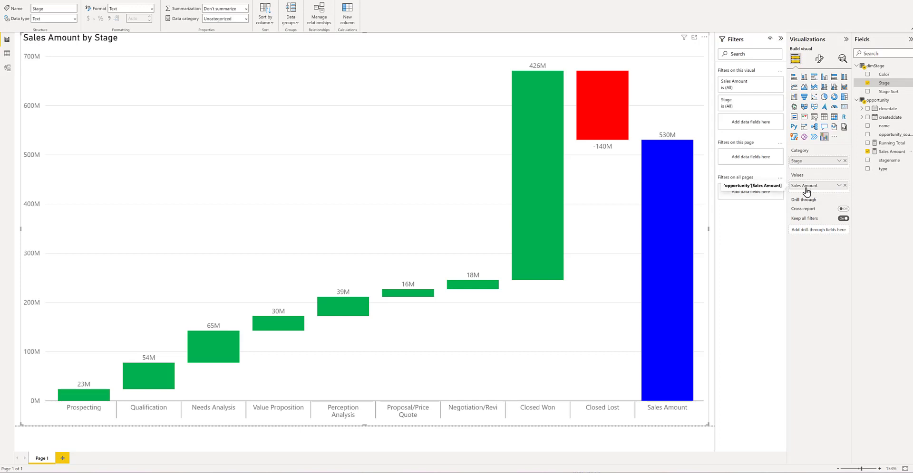
double_click(806, 186)
text(Total)
key(Return)
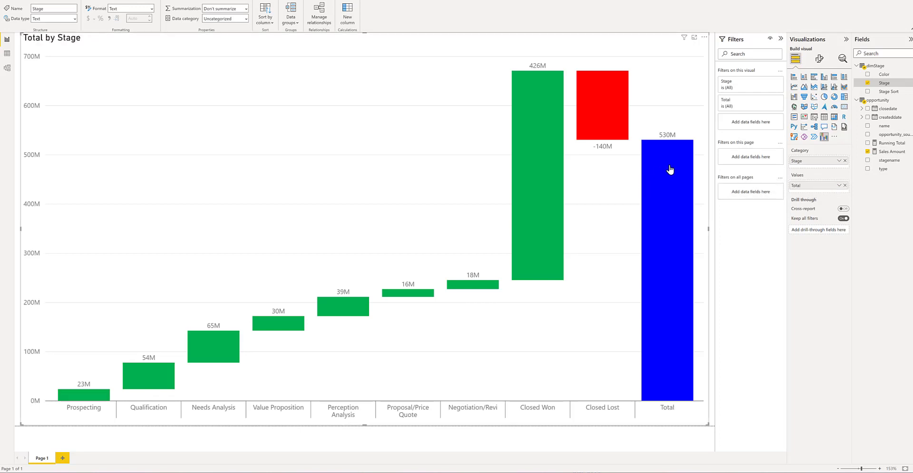
Set the waterfall's X-axis font size to 12 pt and turn off its X-axis gridlines
mouse_move(646, 178)
mouse_move(666, 137)
click(819, 58)
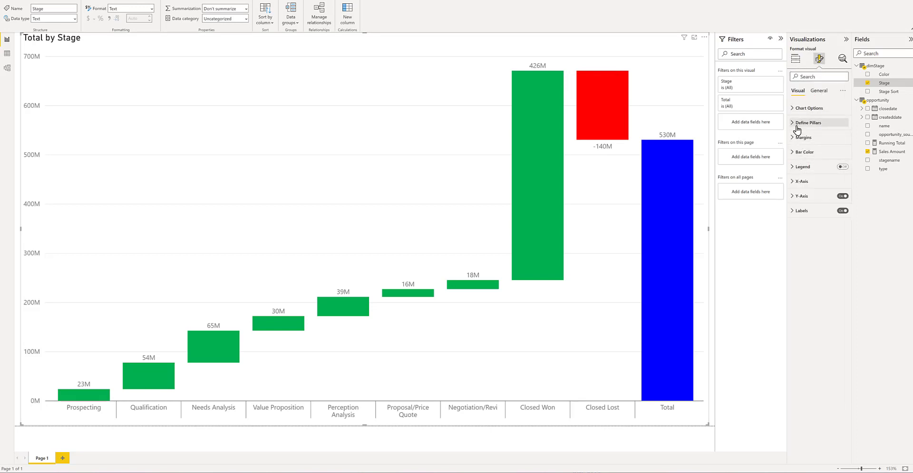
click(797, 182)
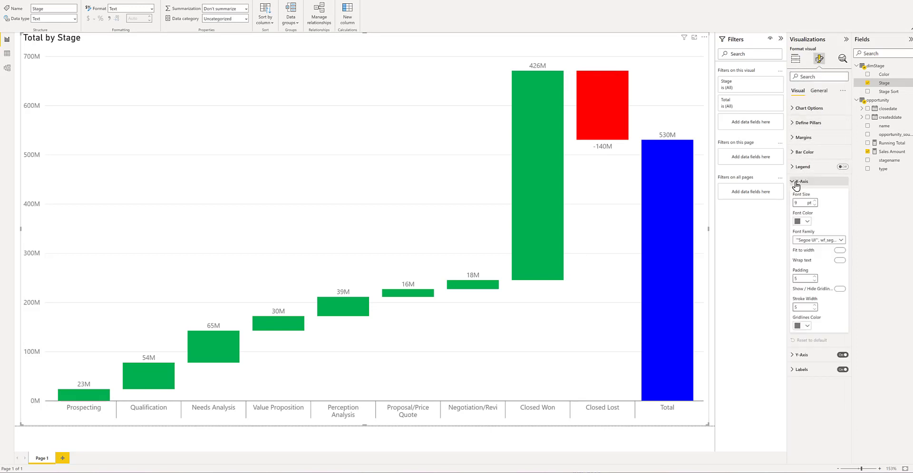
click(814, 201)
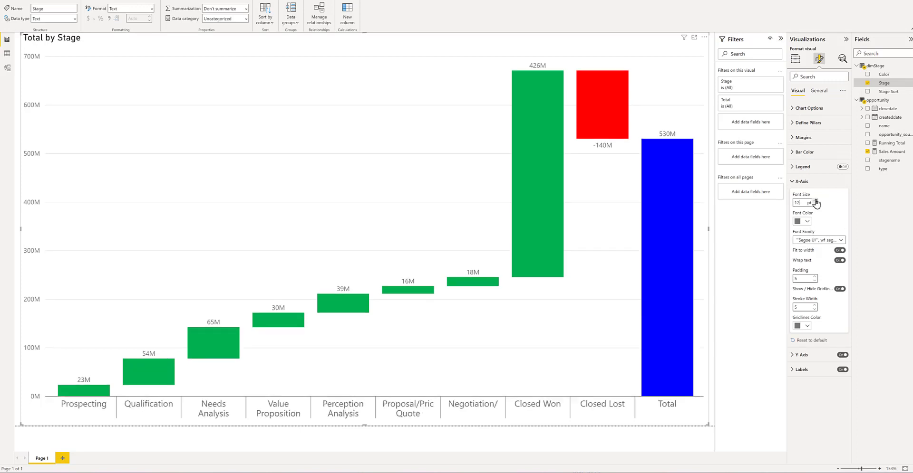
click(837, 289)
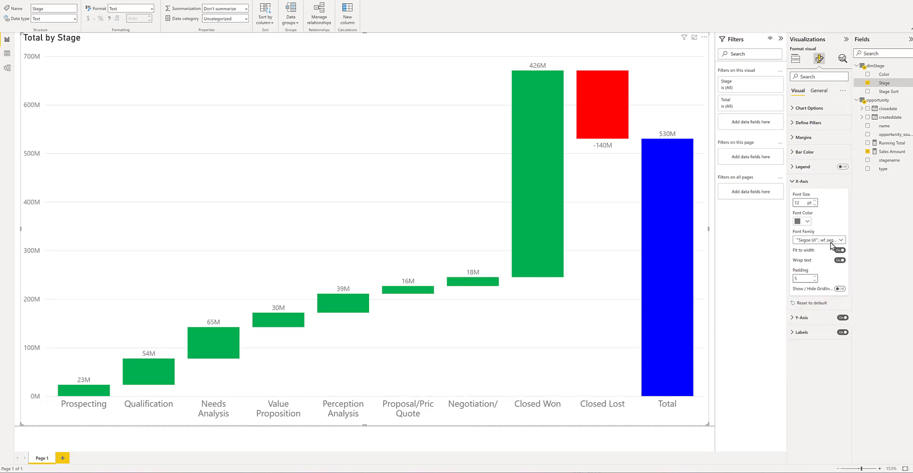
click(803, 182)
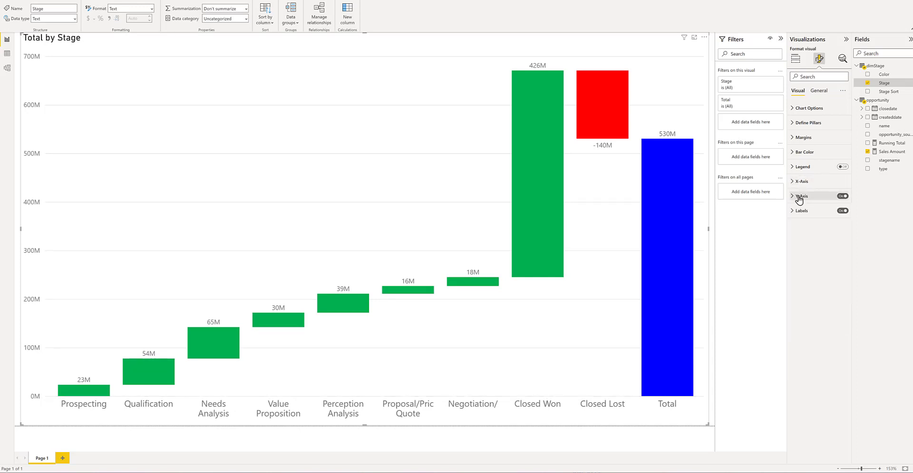
Set the waterfall's Y-axis font size to 12 pt and turn off its Y-axis gridlines
click(802, 197)
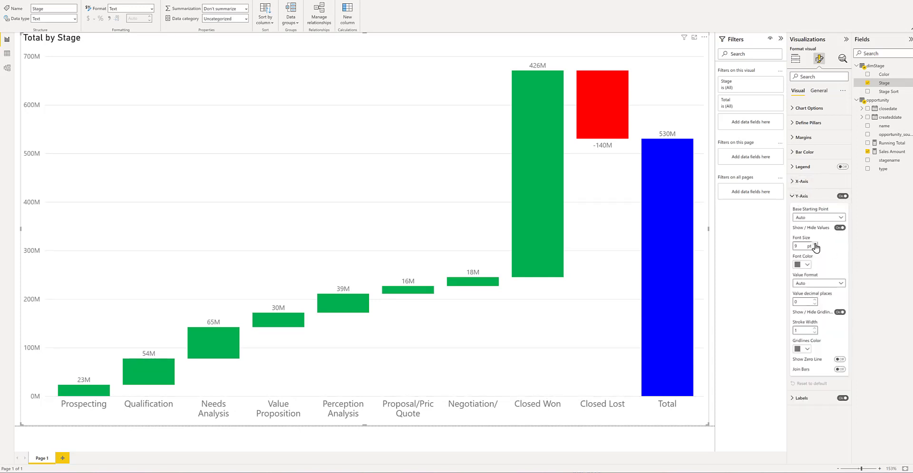
click(839, 312)
click(839, 313)
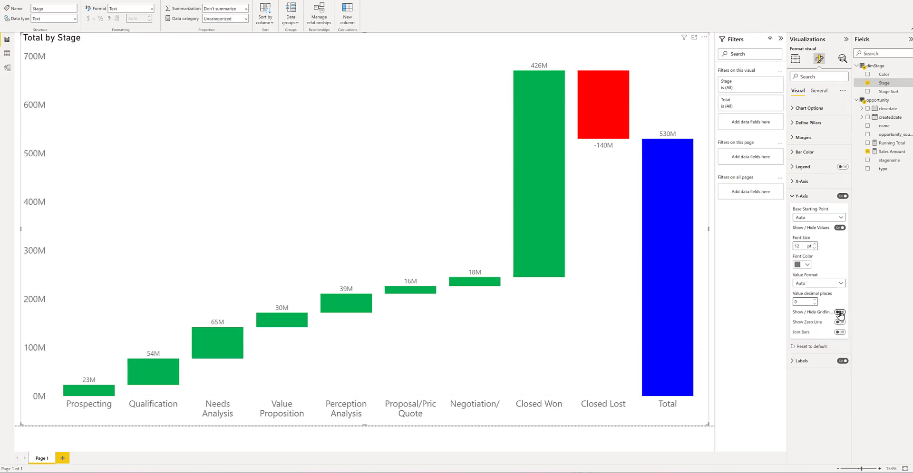
click(813, 198)
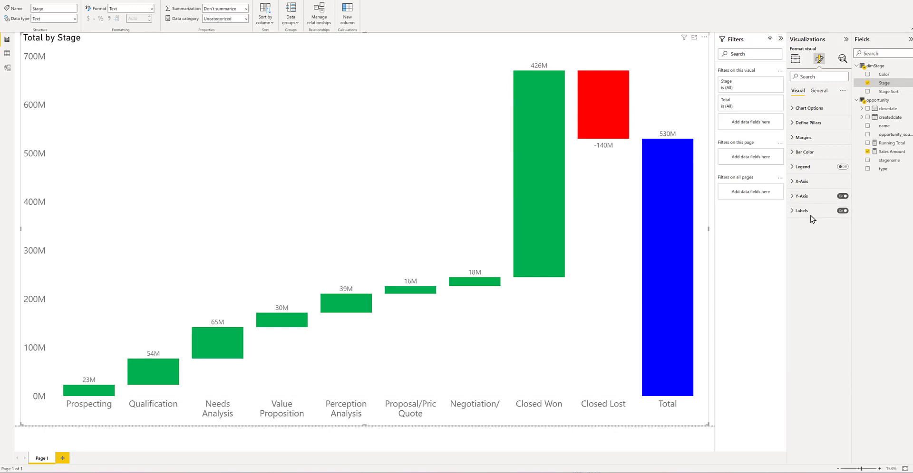
Set the waterfall's data labels to a 12 pt font and a Millions value format
click(809, 211)
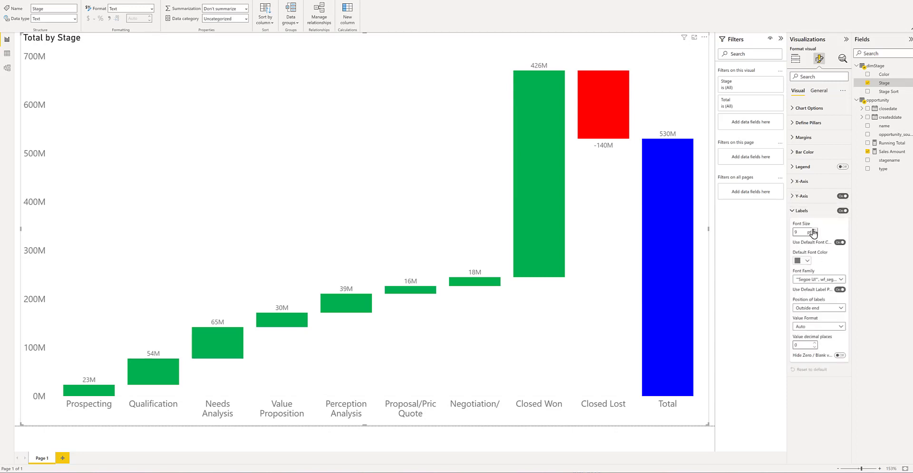
click(813, 231)
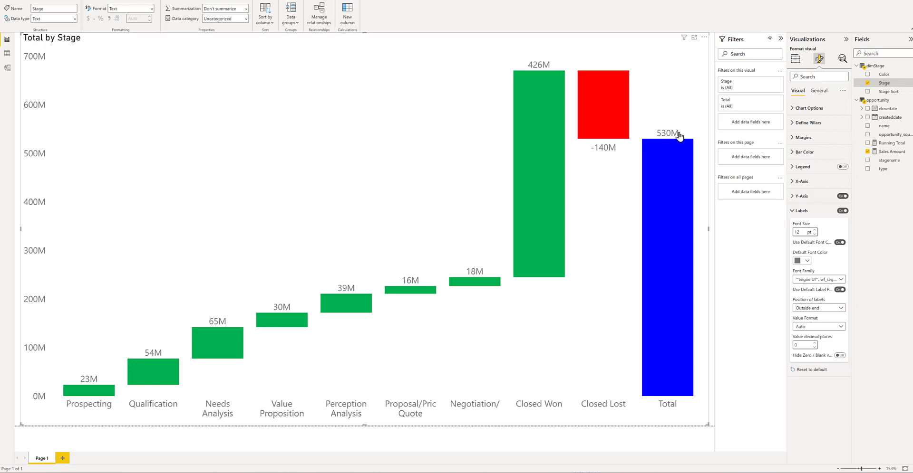
click(833, 329)
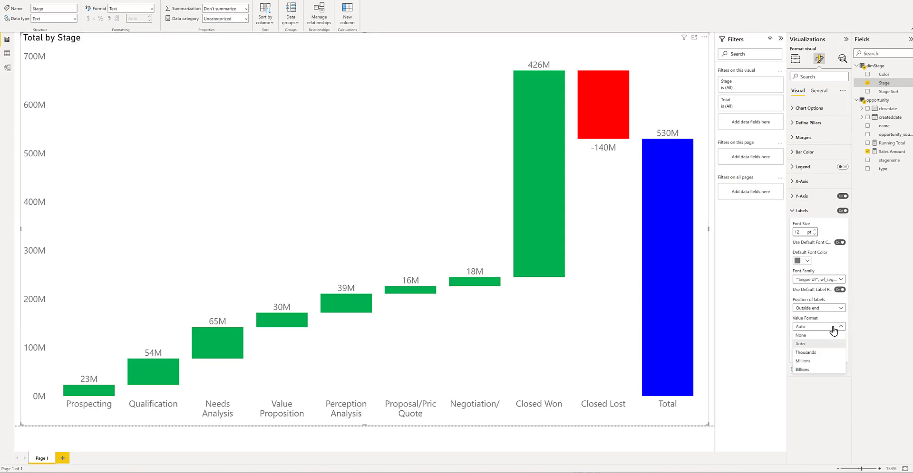
click(825, 362)
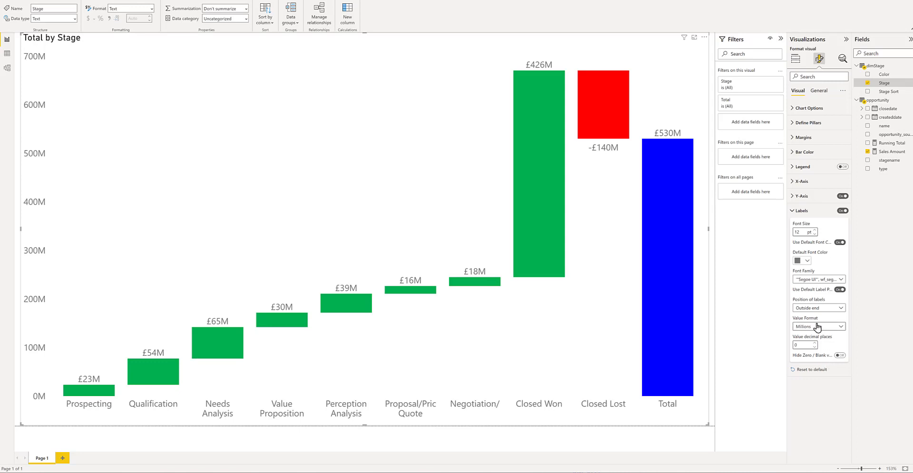
mouse_move(661, 136)
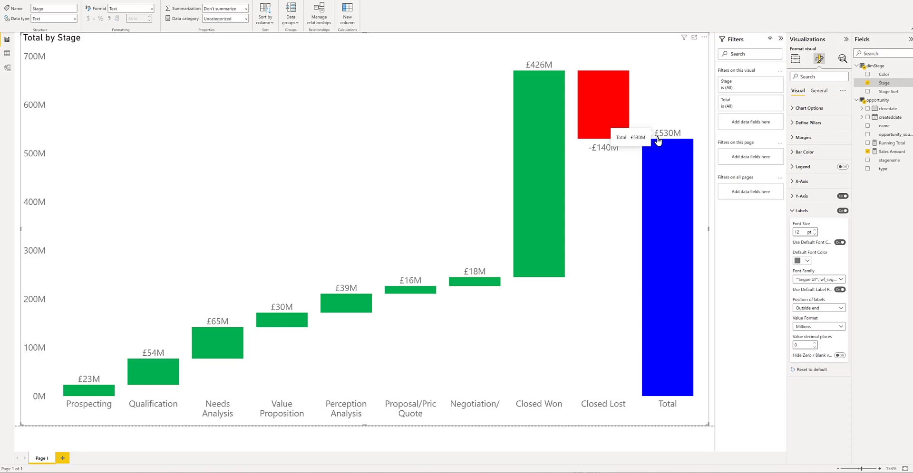
click(800, 211)
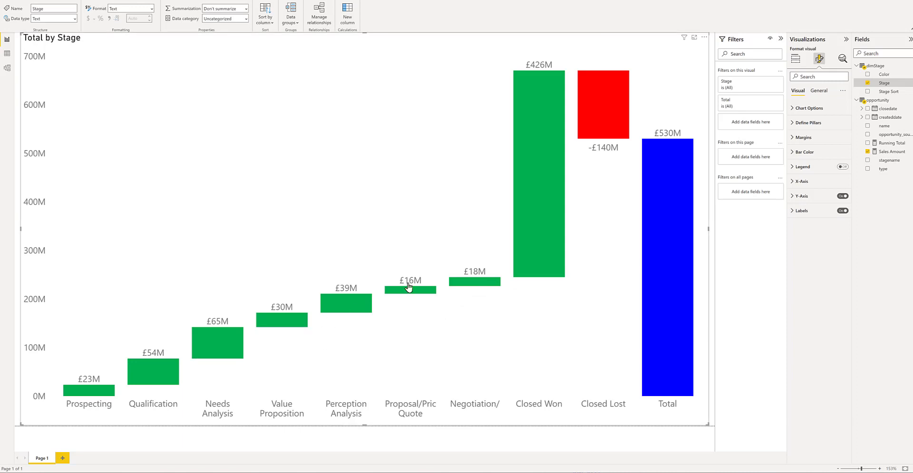
Examine the waterfall's bar color choices, including the Total color, and its general formatting categories
click(794, 153)
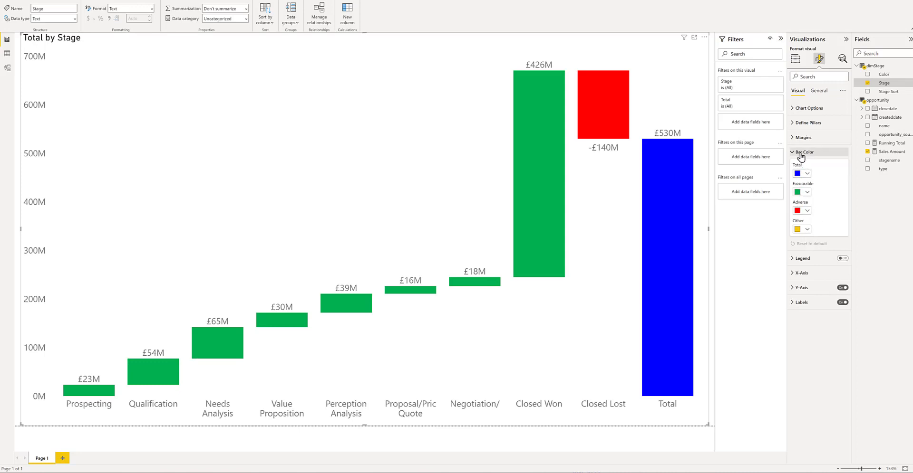
click(807, 173)
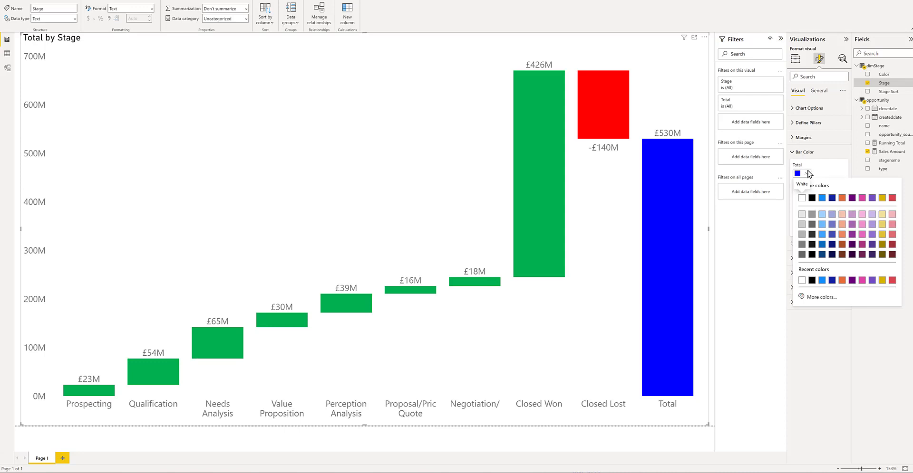
click(808, 174)
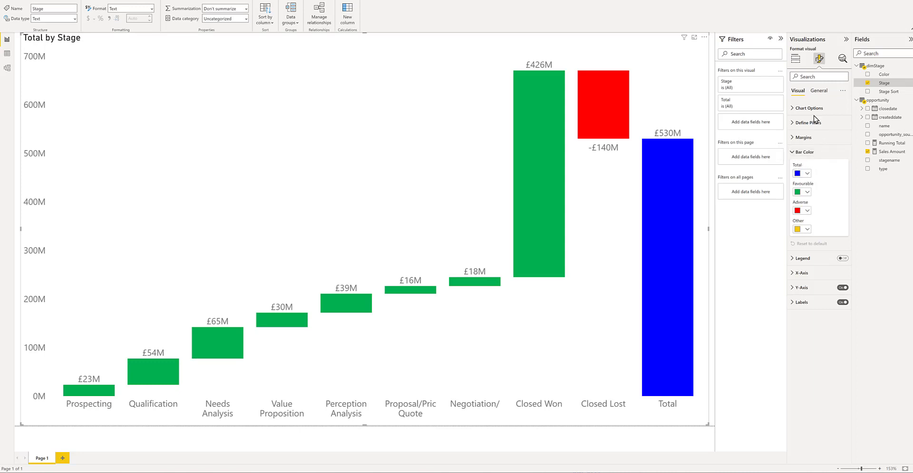
click(819, 90)
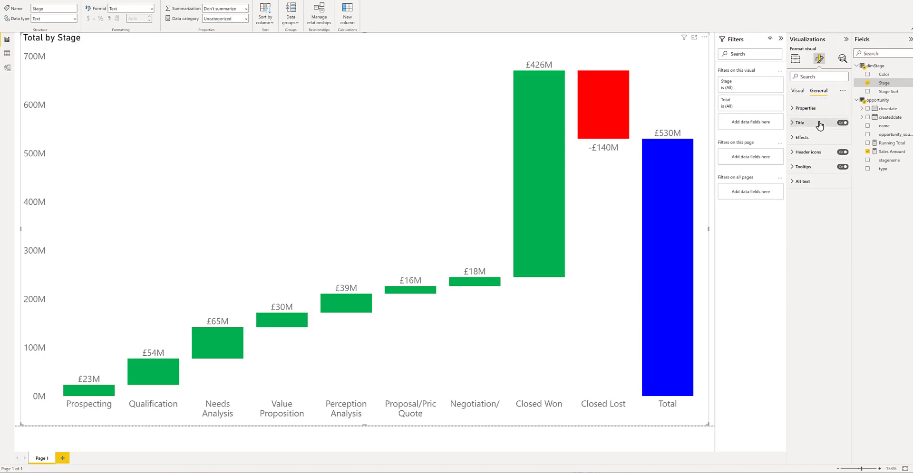
click(798, 91)
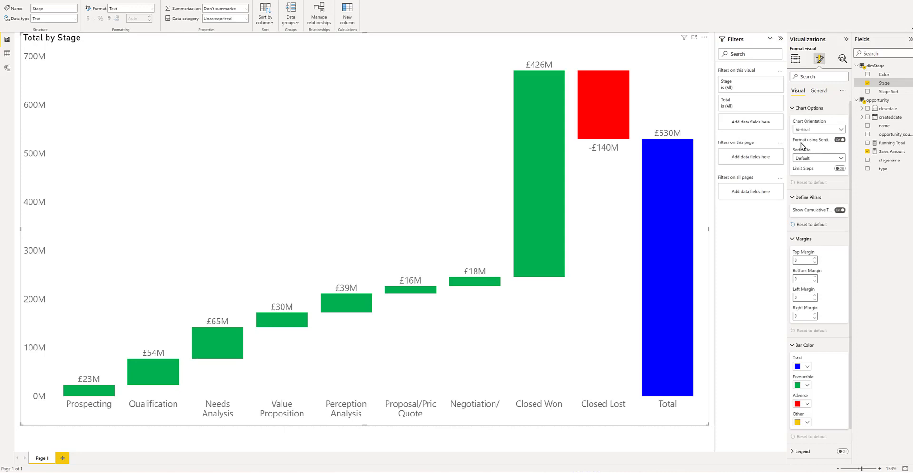
Widen the Visualizations pane to show full option names and turn off Format using Sentiments for the waterfall
mouse_move(802, 142)
drag(788, 179, 762, 174)
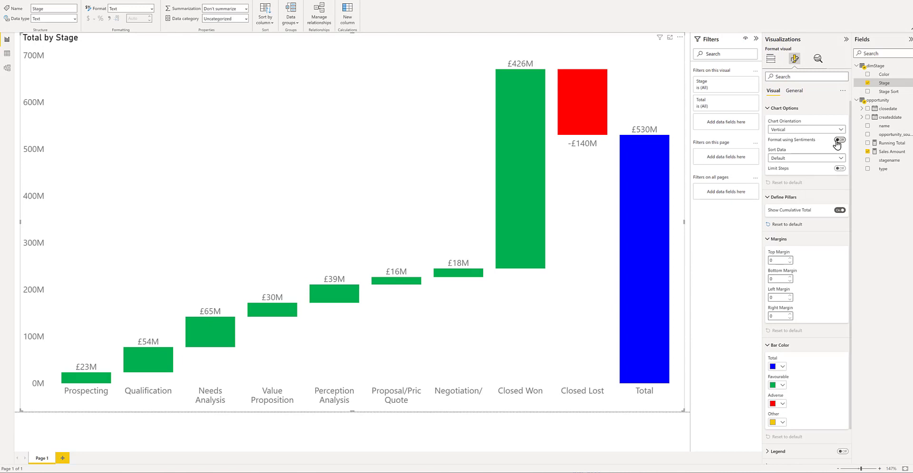
With Format using Sentiments off, conditionally format the waterfall's bar colors by field value, based on the First Color from dimStage
click(838, 140)
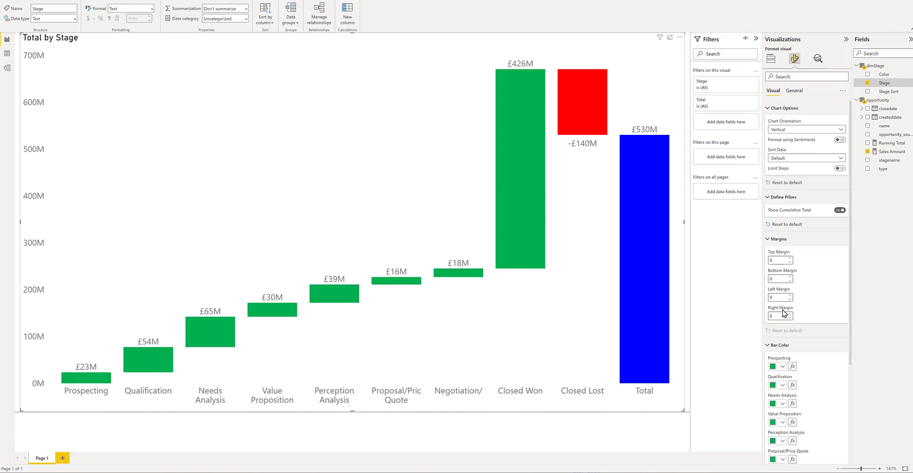
scroll(784, 314, down, 3)
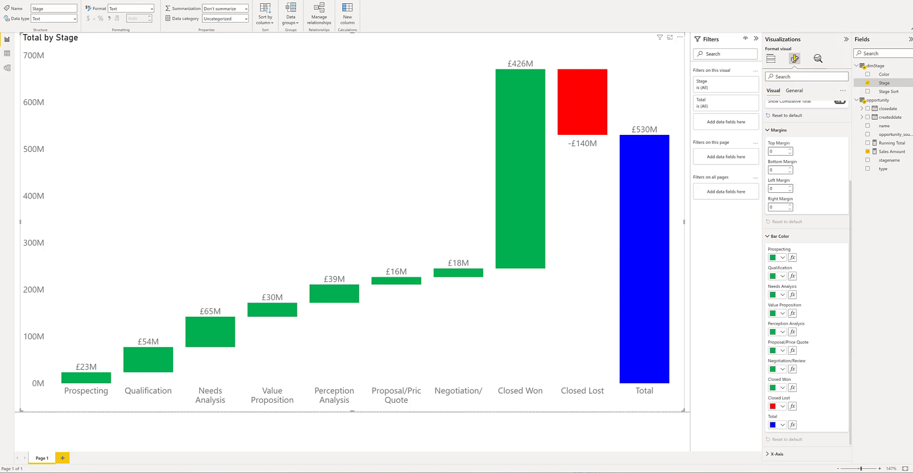
click(792, 258)
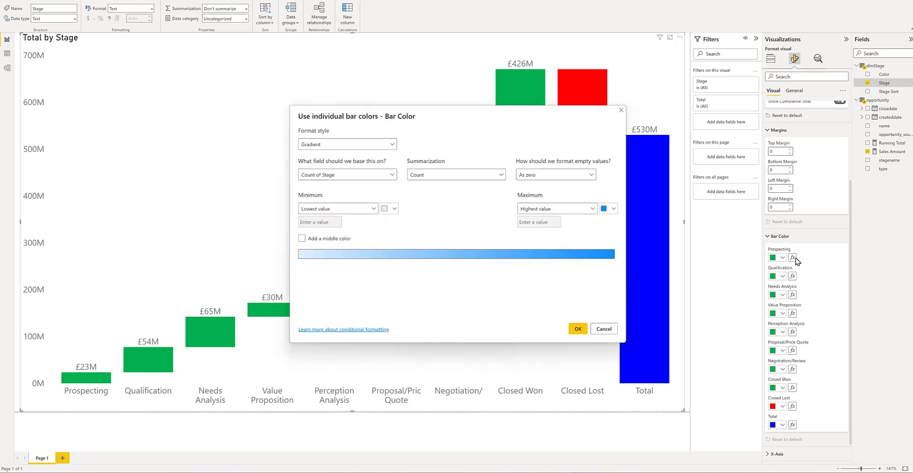
click(376, 145)
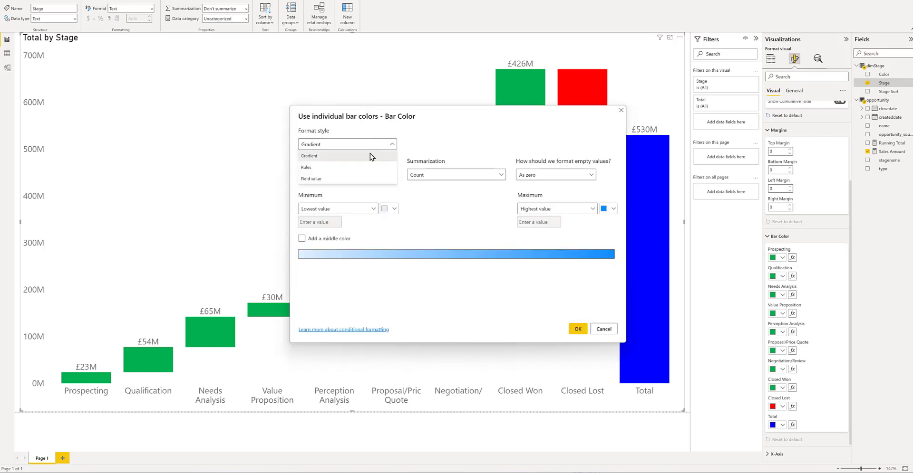
click(352, 180)
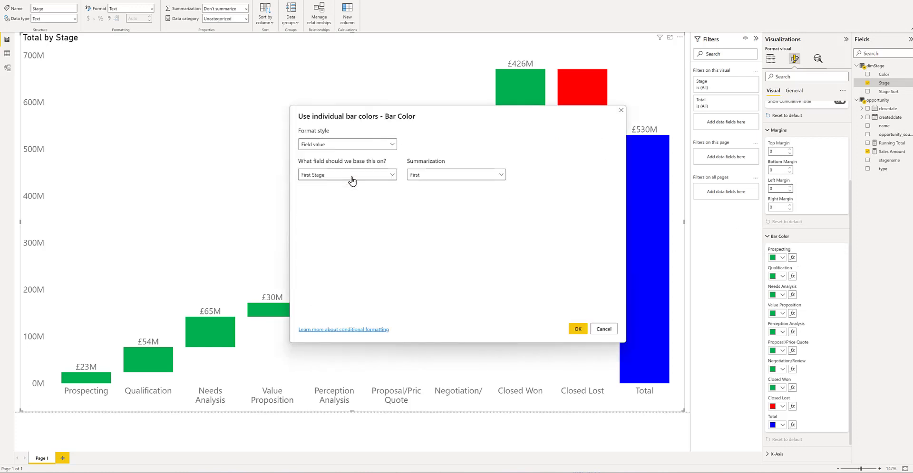
click(312, 175)
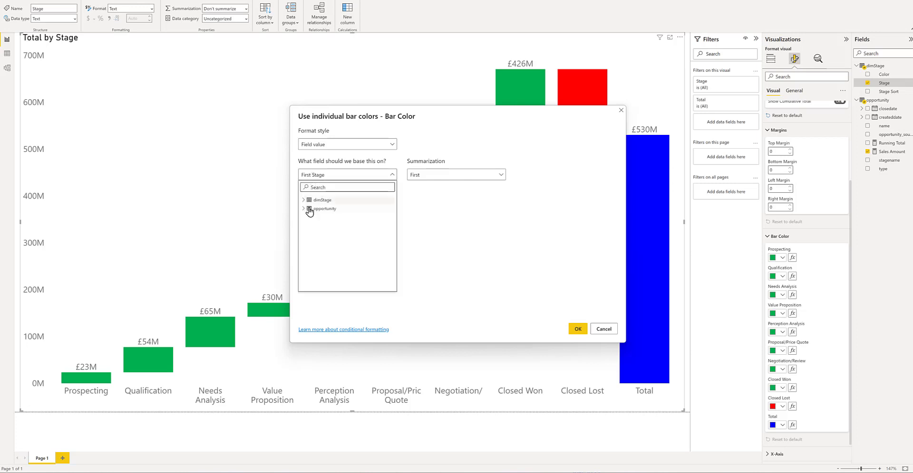
click(303, 200)
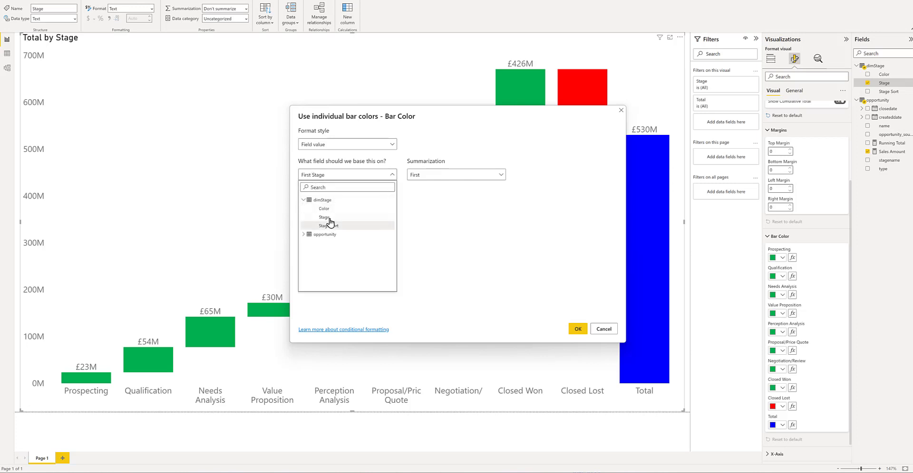
click(325, 209)
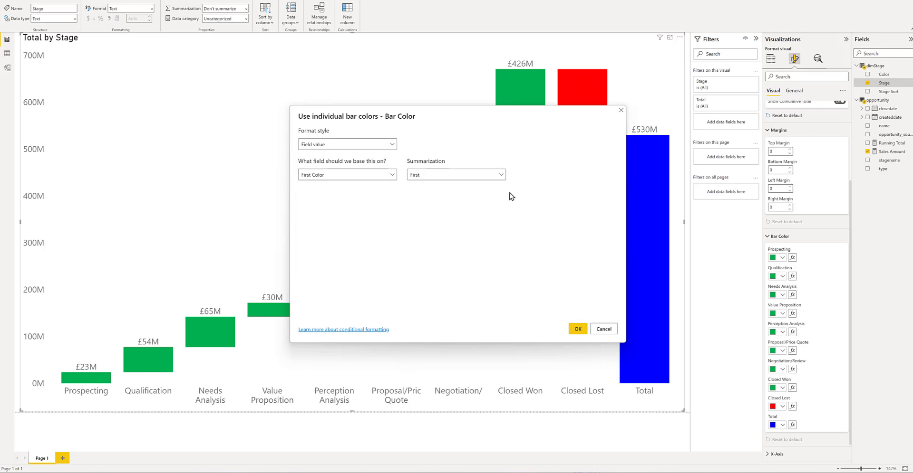
click(574, 329)
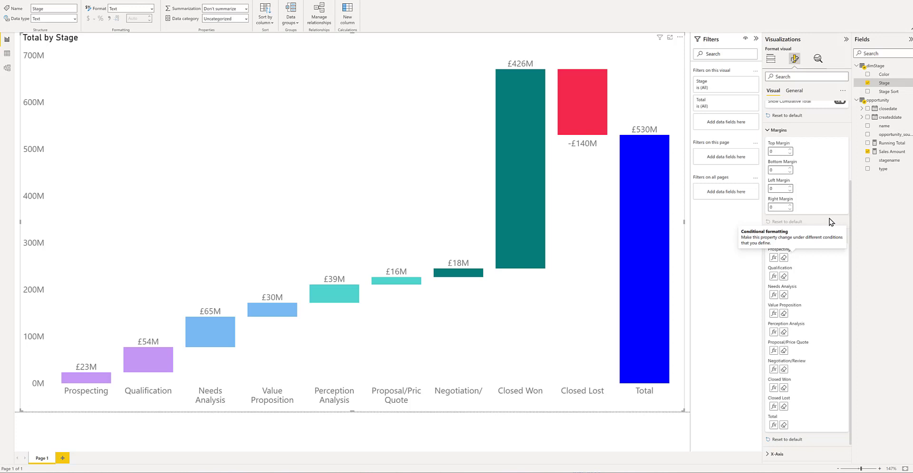
Collapse the open formatting sections and the Filters and Visualizations panes, leaving the waterfall deselected on an enlarged canvas
click(773, 238)
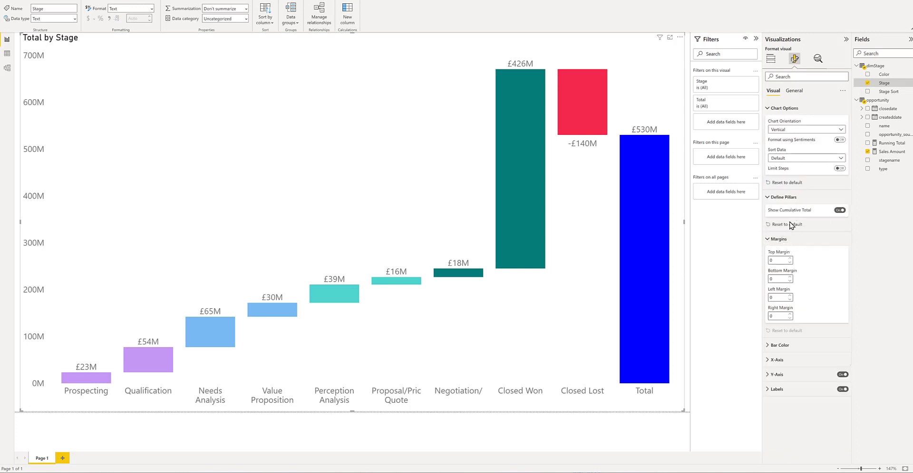
click(770, 197)
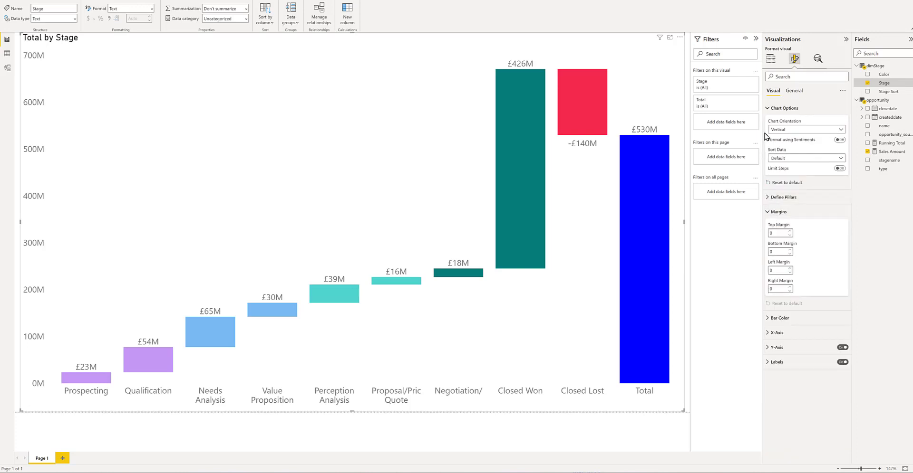
click(771, 58)
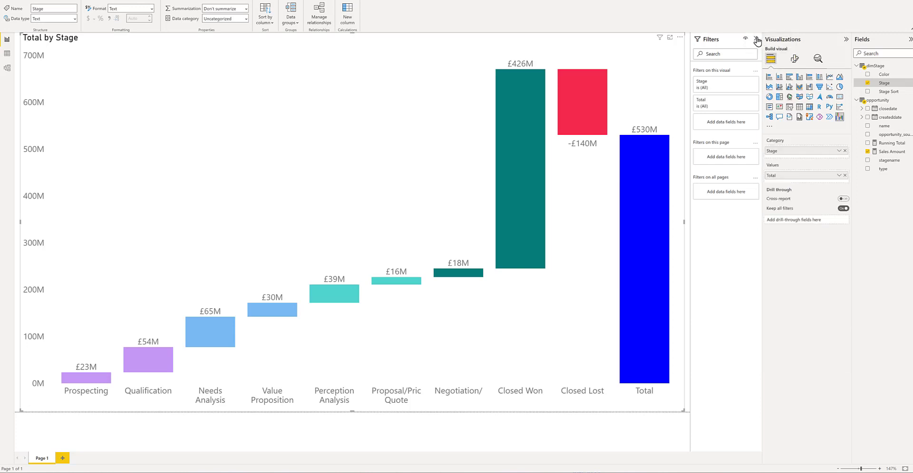
click(756, 39)
click(846, 40)
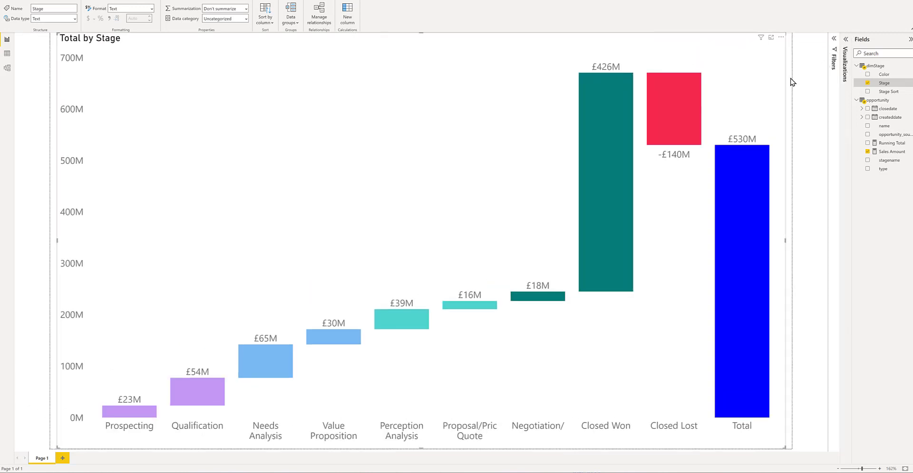
click(791, 82)
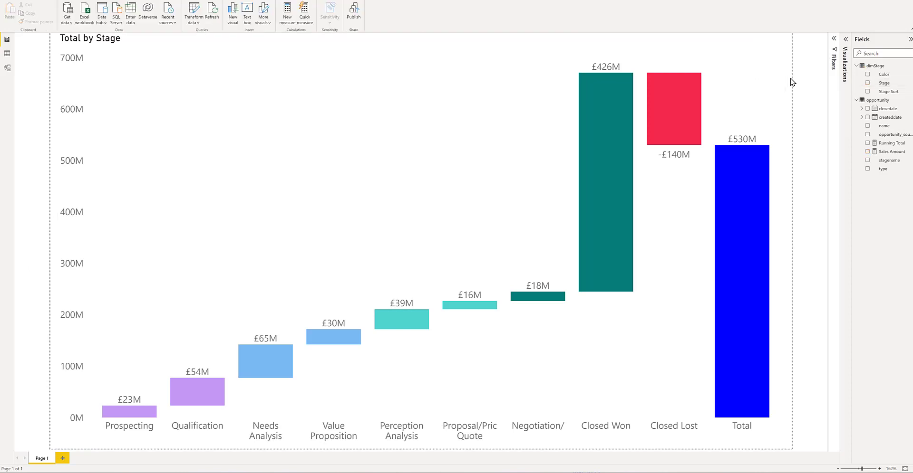